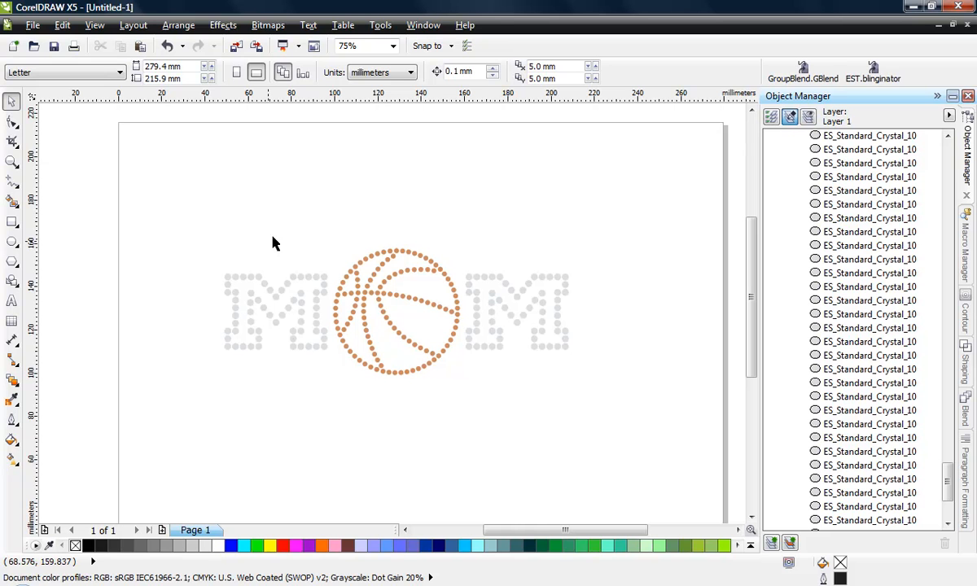
# Add the artistic text "BASKETBALL" above the M-basketball-M design, starting near its left end
pyautogui.click(11, 300)
pyautogui.click(216, 209)
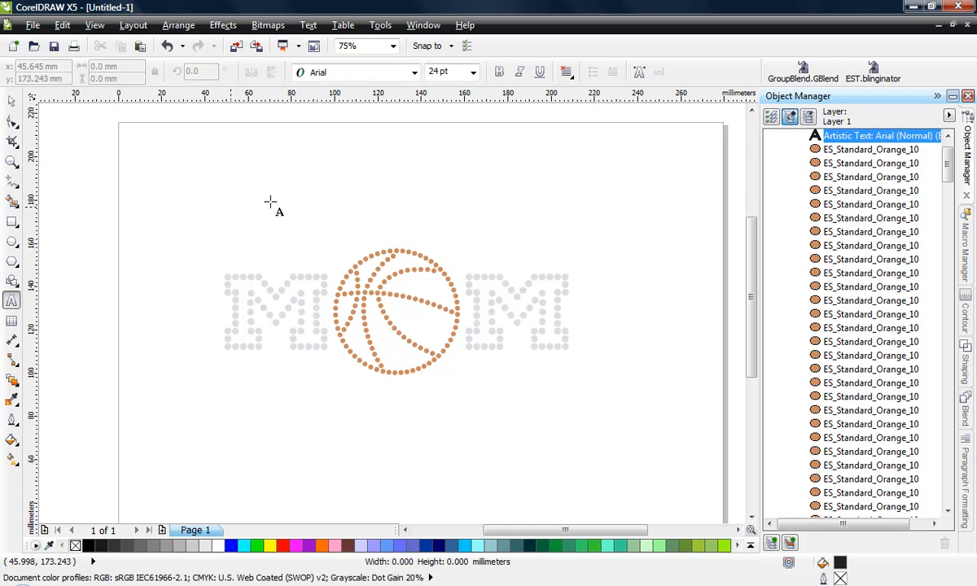
pyautogui.write('BAS')
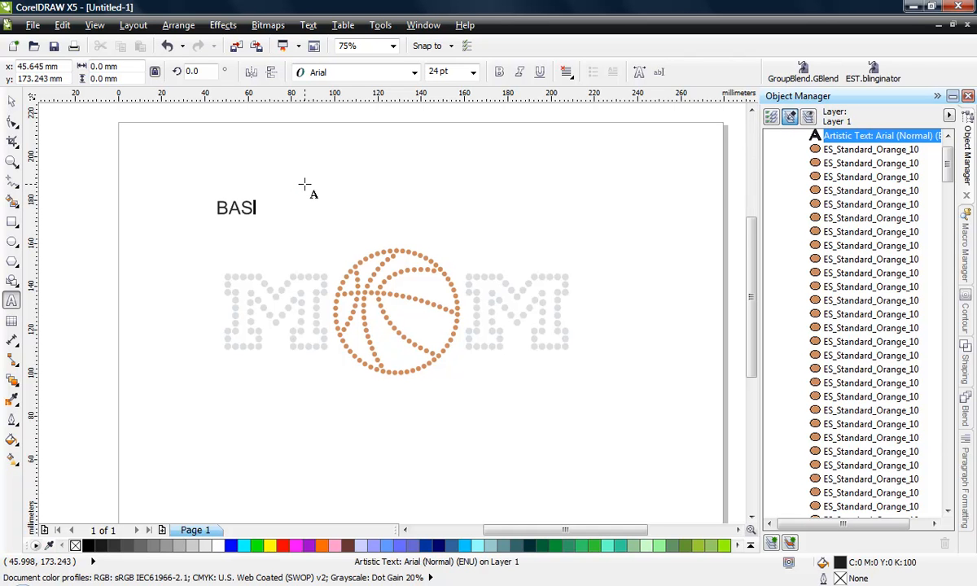
pyautogui.write('KETBALL')
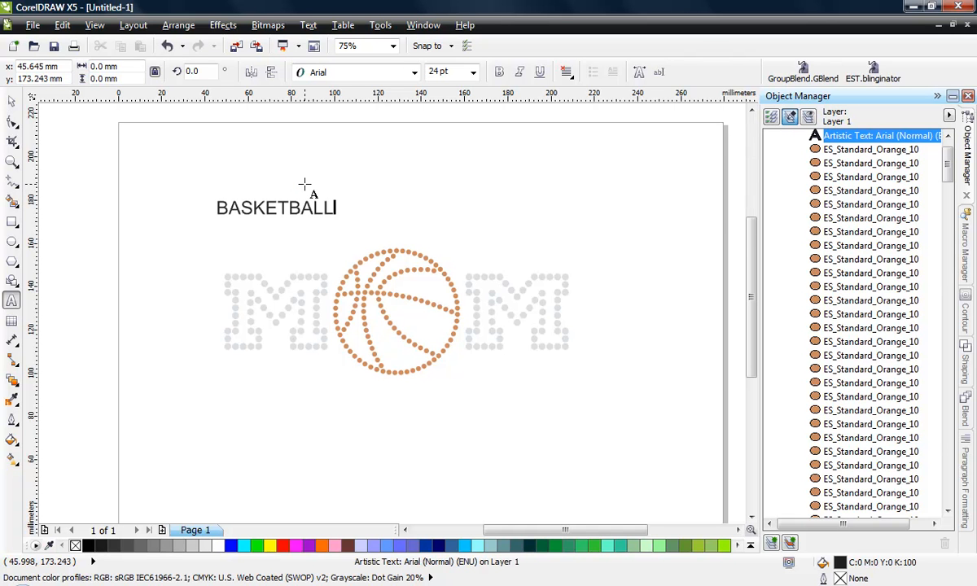
pyautogui.hotkey('ctrl', 'space')
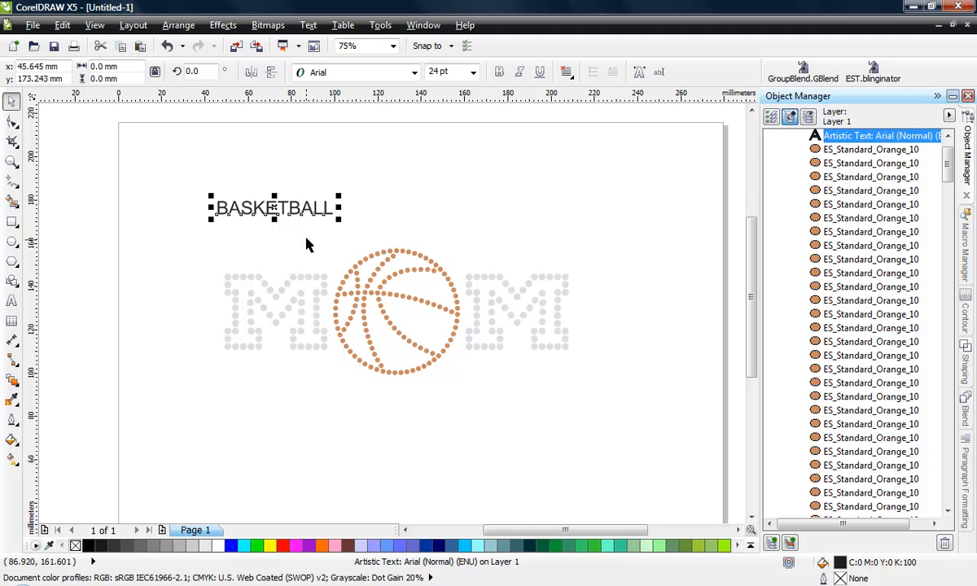
# Set the font of the BASKETBALL text to the rhinestone font EST - SL Macy May
pyautogui.click(415, 73)
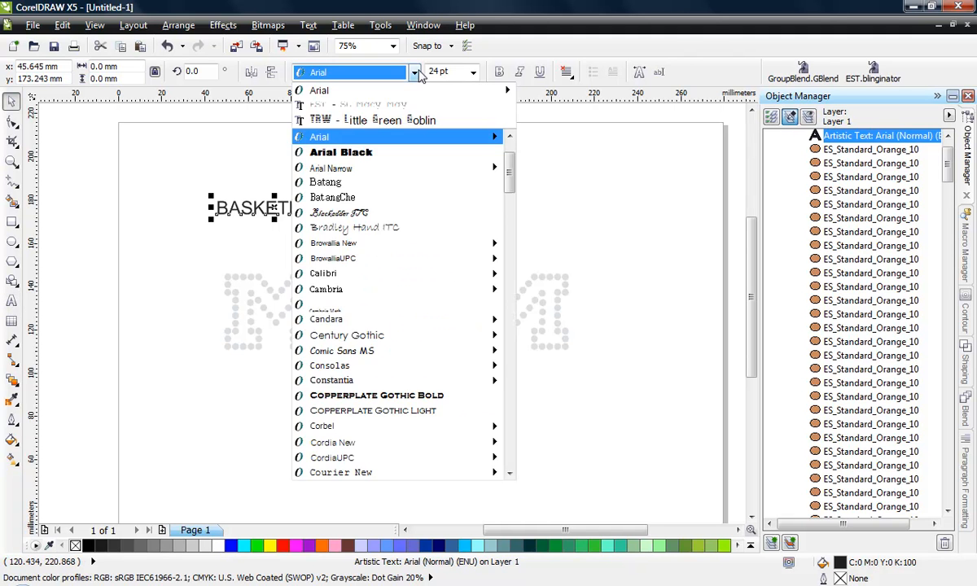
pyautogui.scroll(-7, 382, 313)
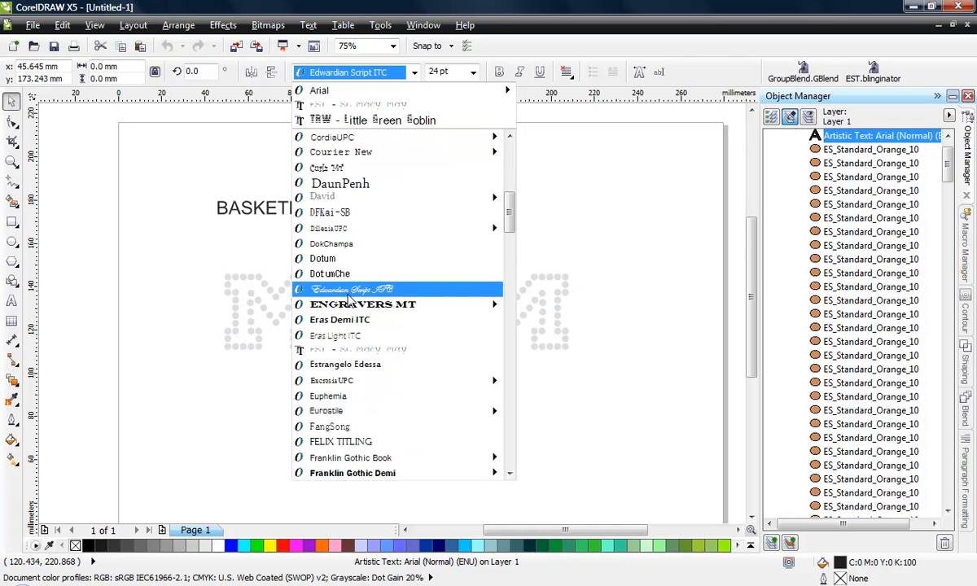
pyautogui.click(346, 353)
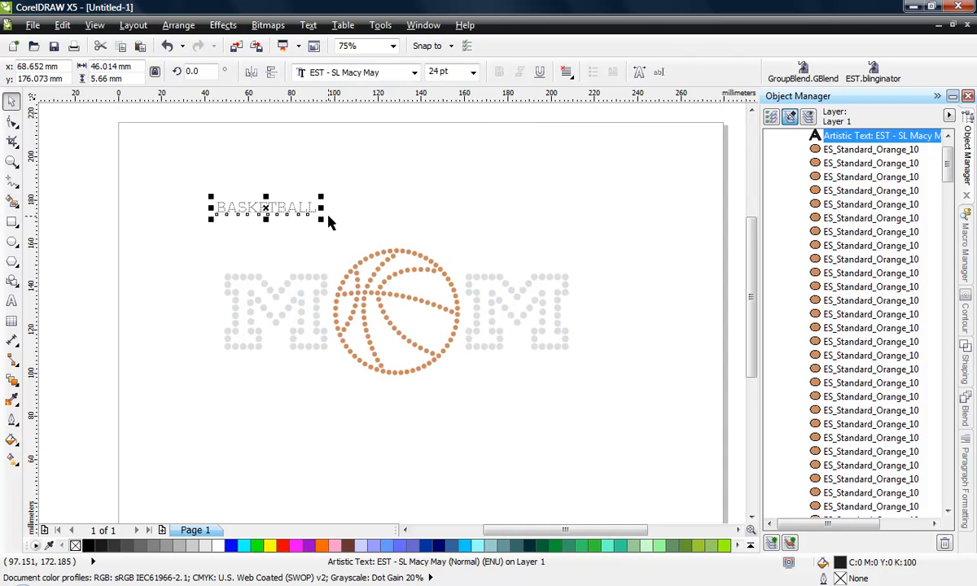
# Enlarge the BASKETBALL text proportionally and set its height to 1.4 inches
pyautogui.moveTo(324, 220); pyautogui.dragTo(383, 232)
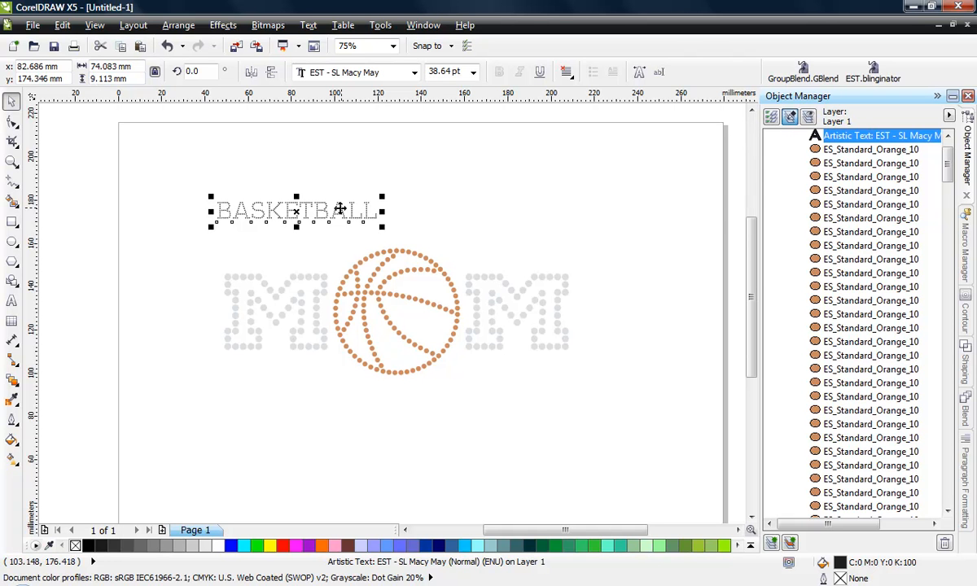
pyautogui.click(113, 78)
pyautogui.write('1.4"')
pyautogui.press('Return')
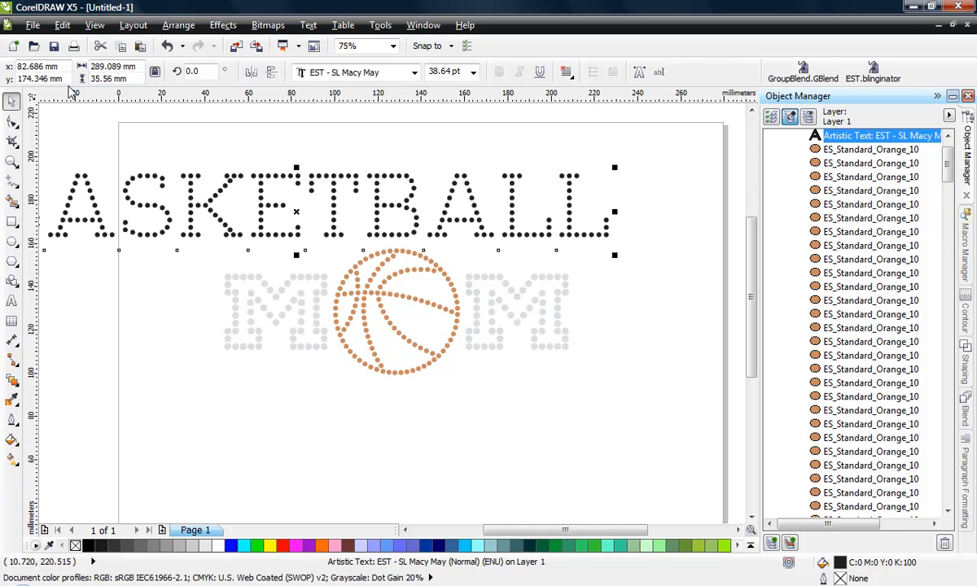
# Move the BASKETBALL text clear above the M-basketball-M design, with its left end at the page's left edge
pyautogui.scroll(-1, 186, 153)
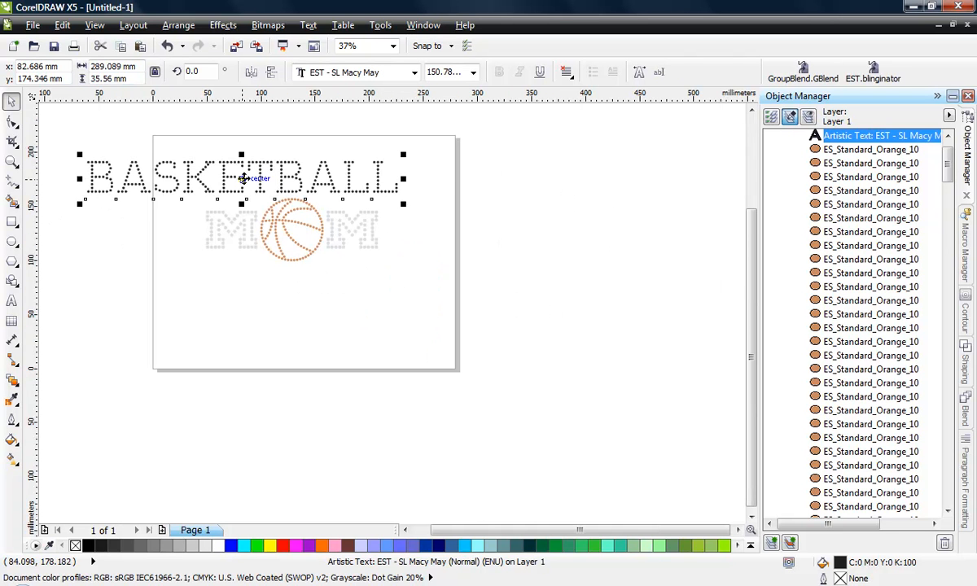
pyautogui.moveTo(236, 169); pyautogui.dragTo(304, 152)
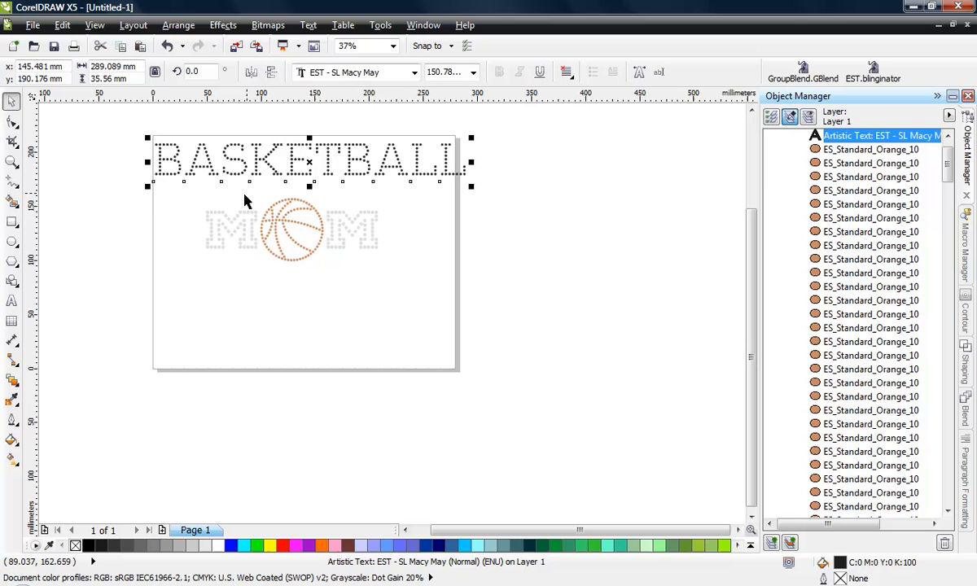
pyautogui.click(130, 195)
pyautogui.click(293, 160)
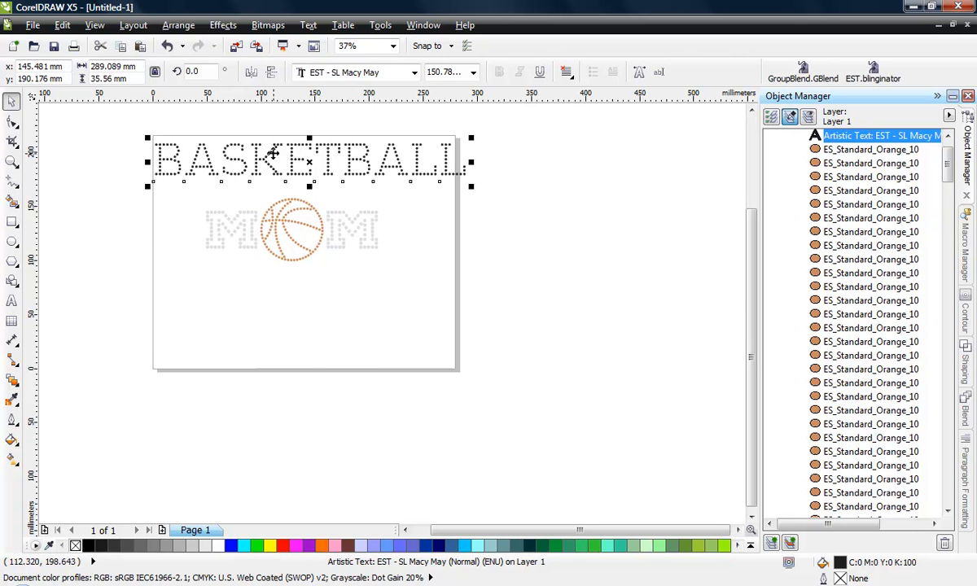
# Examine the shape and spacing of the dots that form the BASKETBALL letters up close
pyautogui.scroll(2, 244, 146)
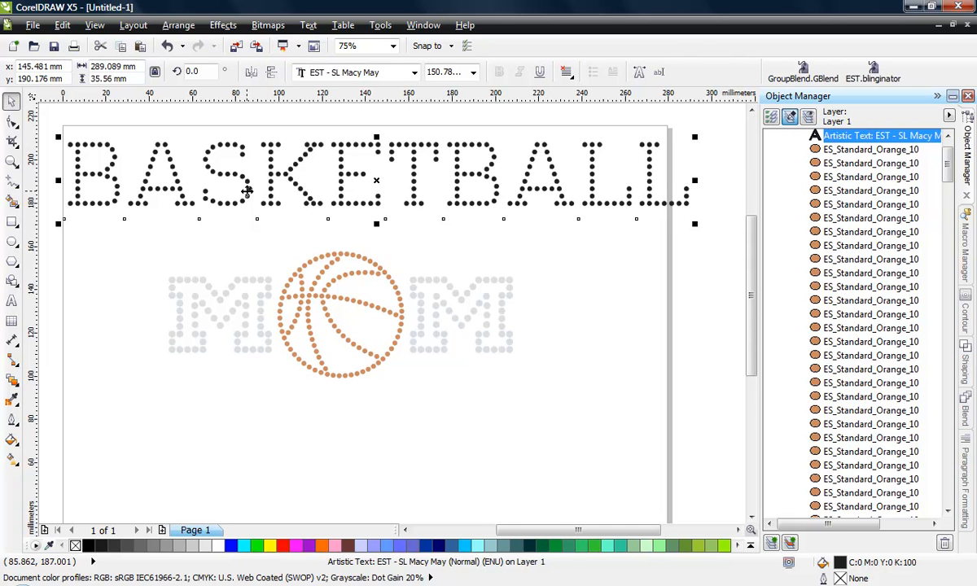
pyautogui.scroll(1, 191, 179)
pyautogui.scroll(1, 165, 211)
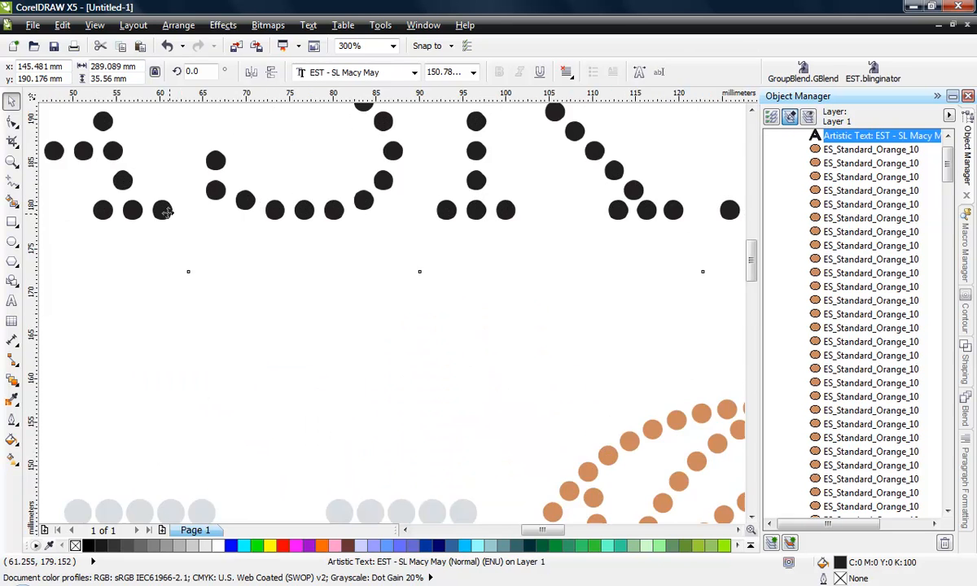
pyautogui.scroll(3, 148, 213)
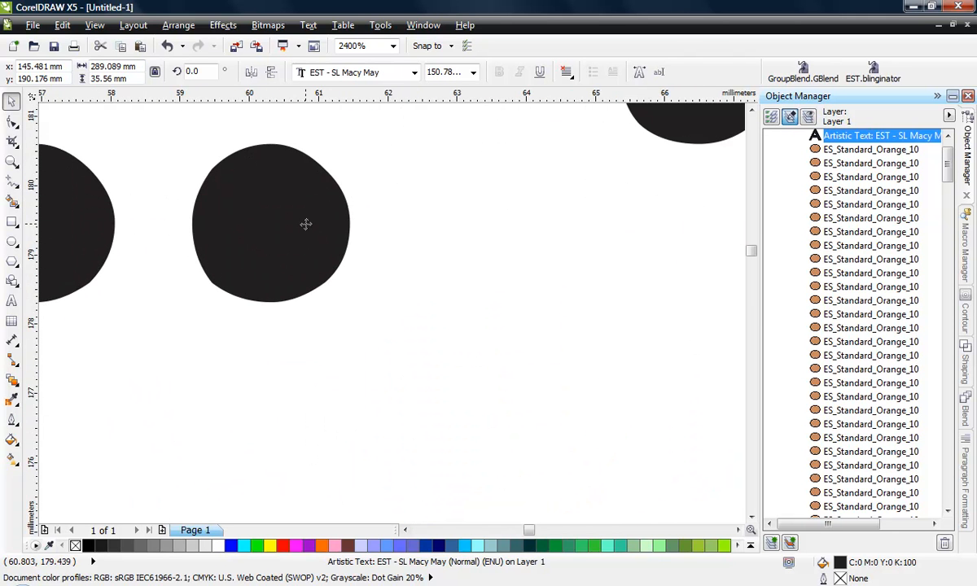
pyautogui.scroll(-1, 186, 224)
pyautogui.scroll(1, 240, 231)
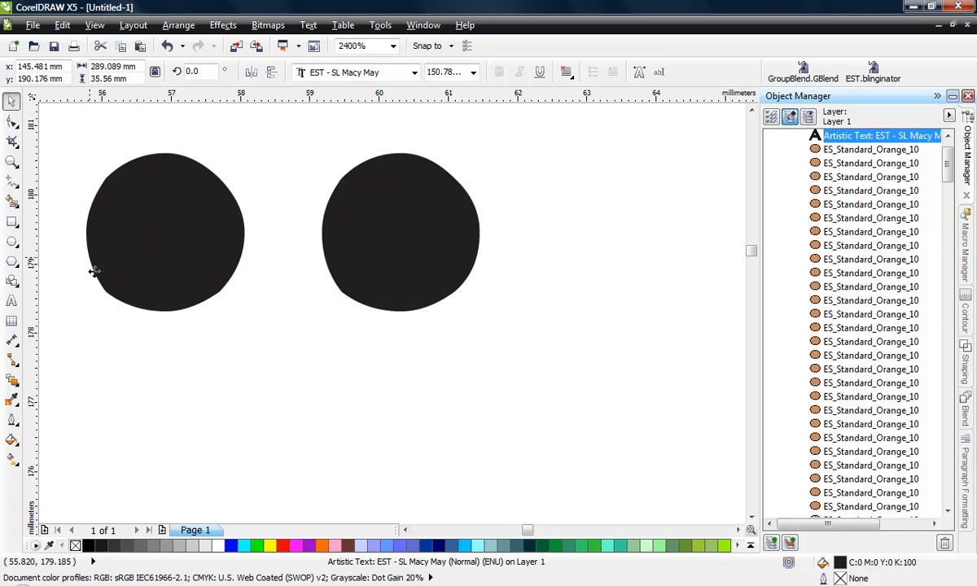
pyautogui.scroll(-3, 197, 212)
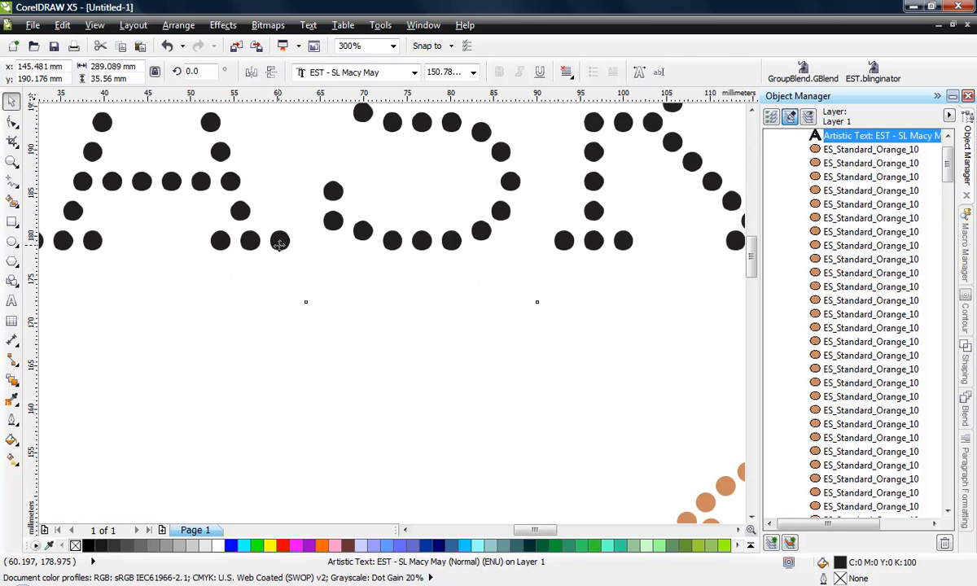
pyautogui.scroll(-1, 273, 254)
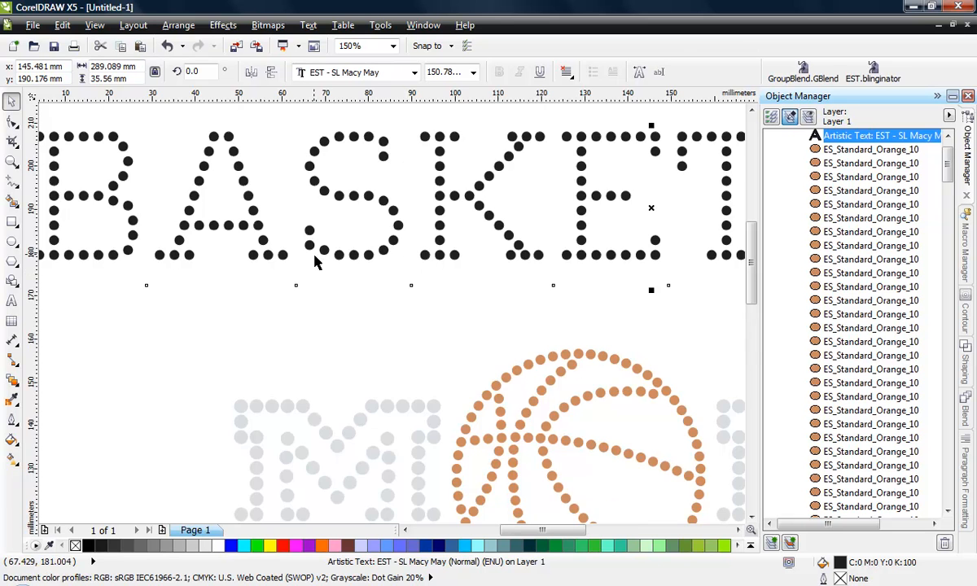
pyautogui.scroll(-1, 297, 244)
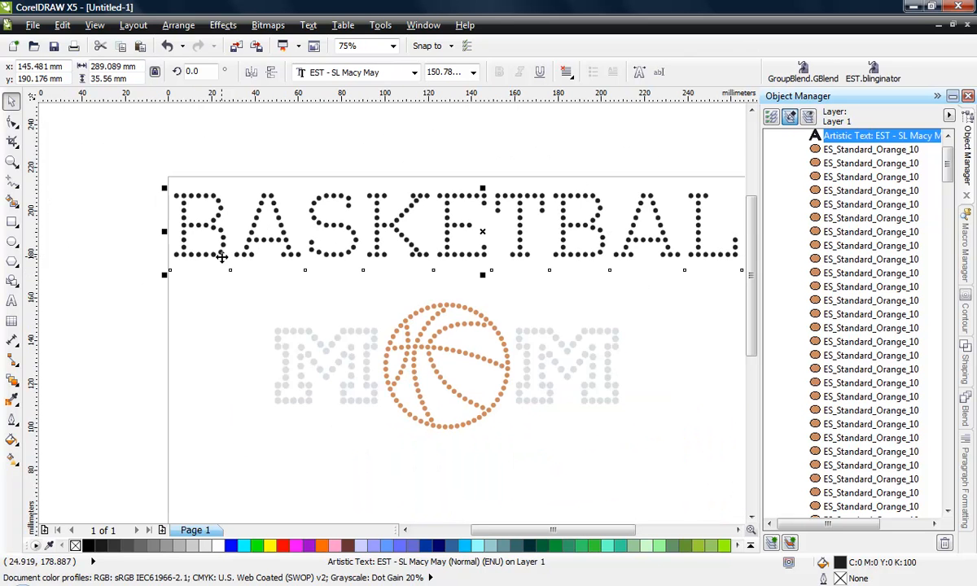
pyautogui.click(169, 327)
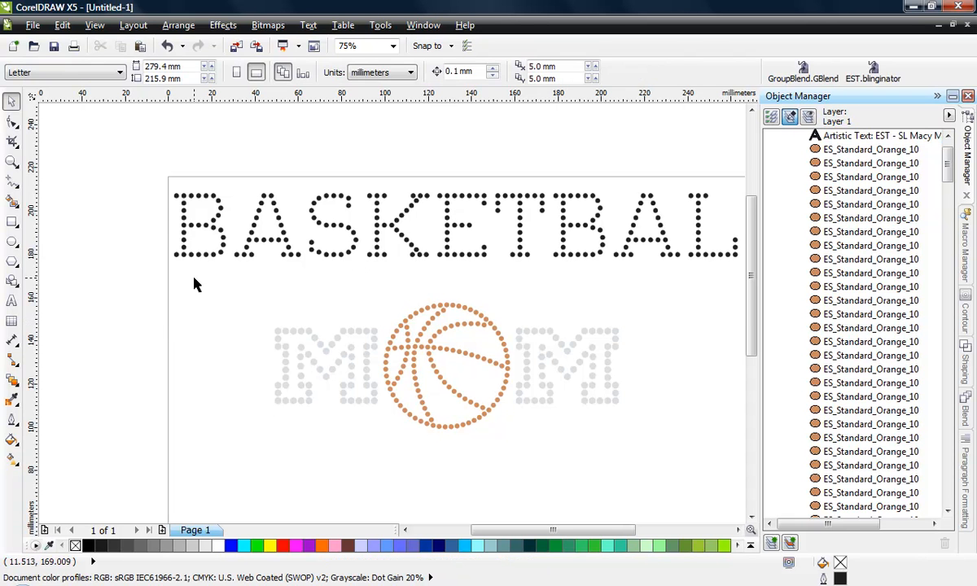
pyautogui.scroll(-1, 194, 280)
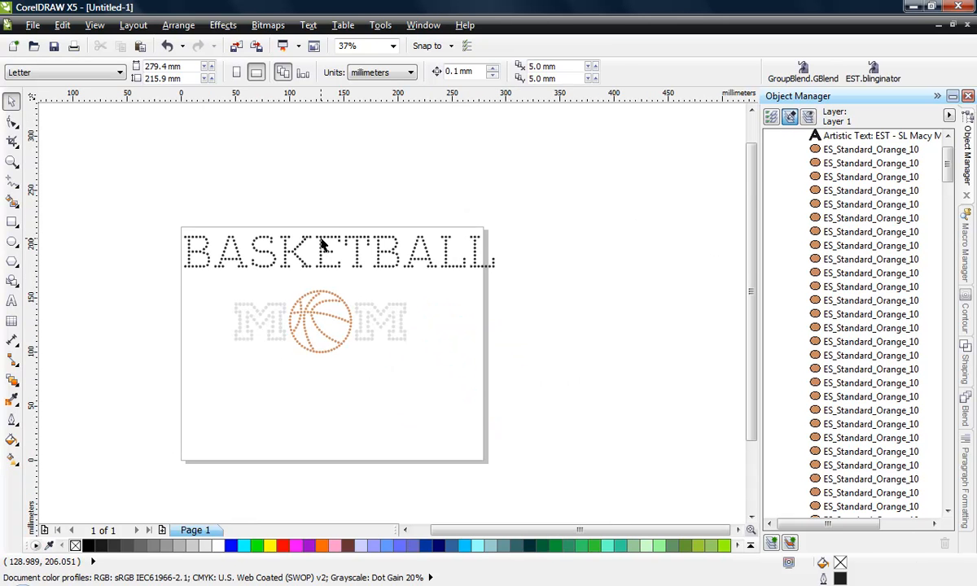
# Break the BASKETBALL rhinestone text into individual dots with the Easy Stone macro's Break R-Text function
pyautogui.click(322, 238)
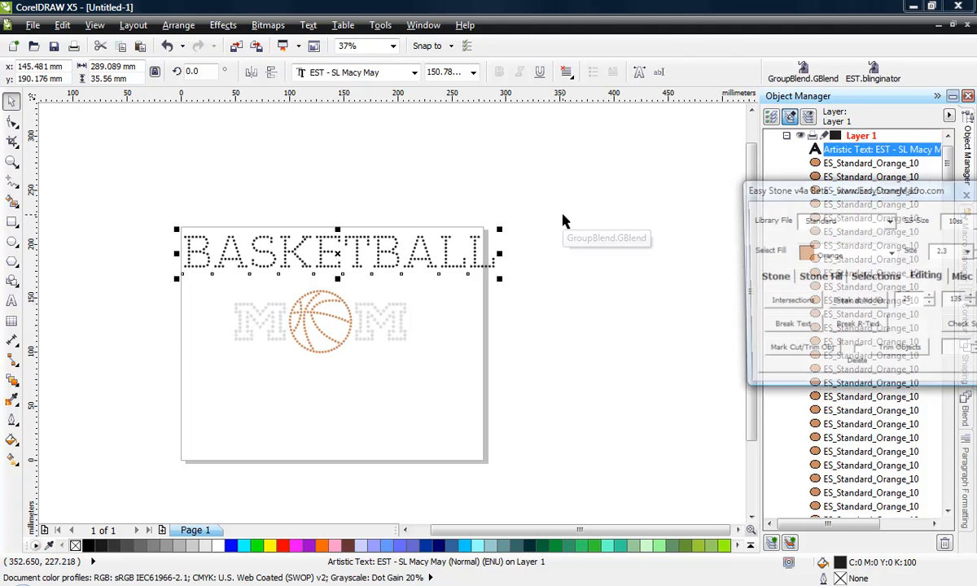
pyautogui.moveTo(802, 195); pyautogui.dragTo(631, 246)
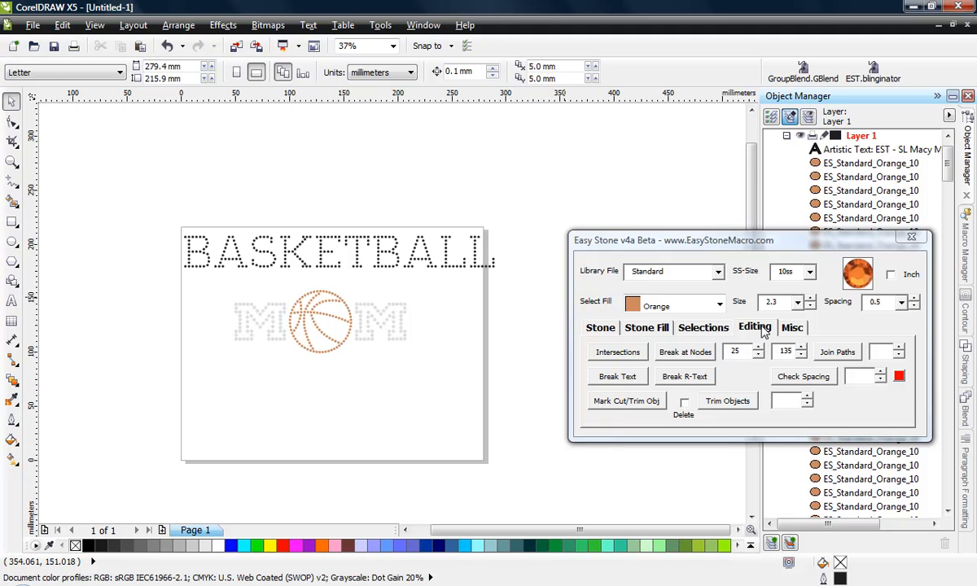
pyautogui.click(444, 269)
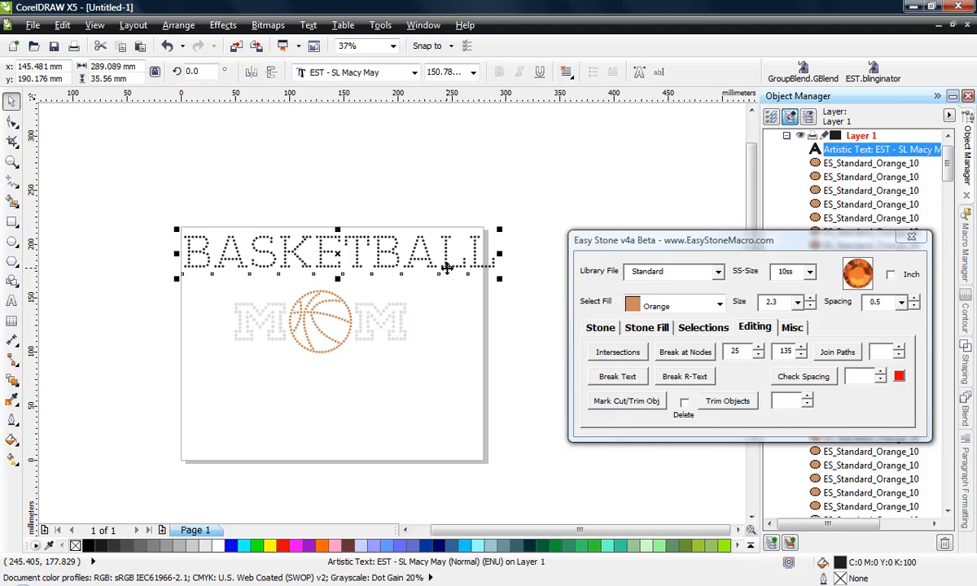
pyautogui.click(684, 376)
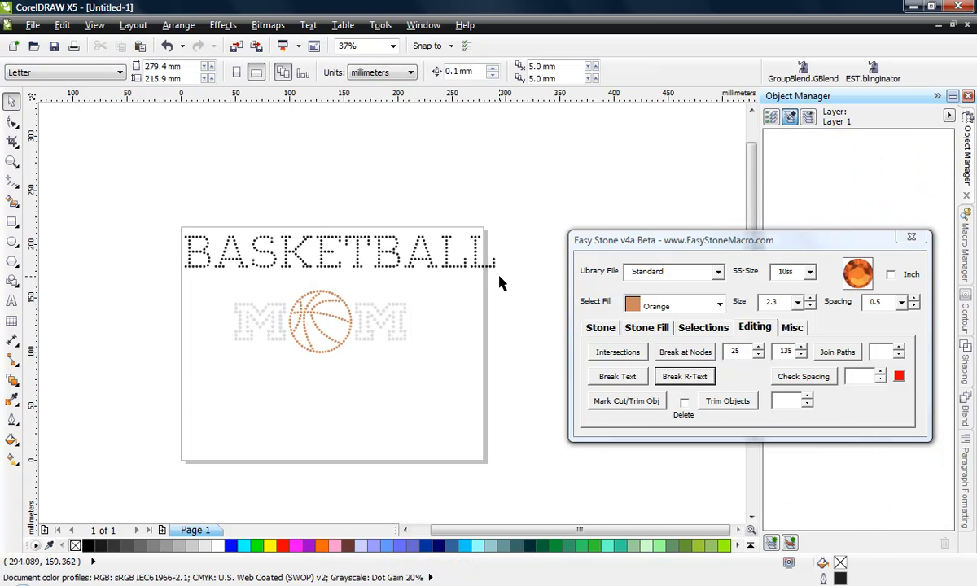
# Check that the dots of the last L are separate objects and examine their outline up close
pyautogui.scroll(4, 497, 274)
pyautogui.click(482, 254)
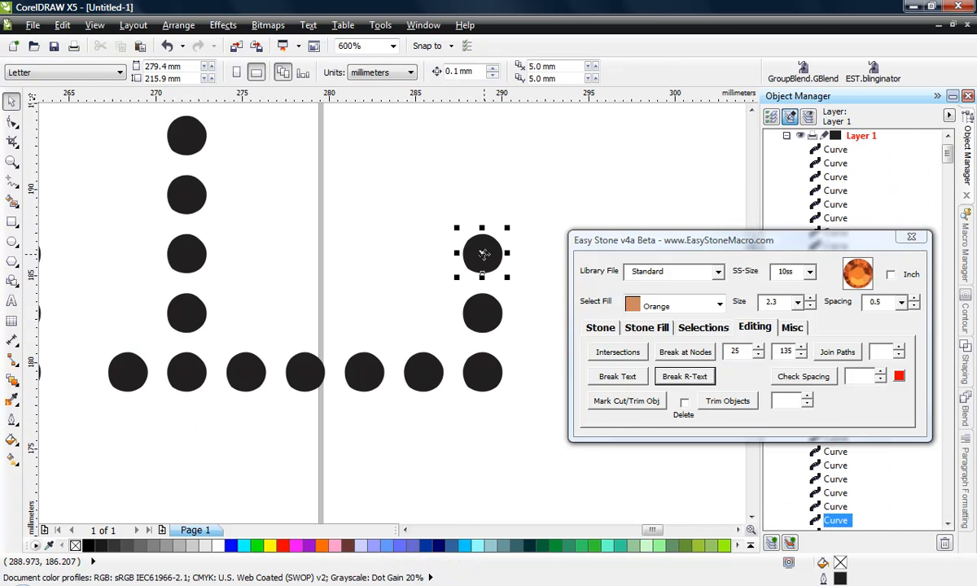
pyautogui.click(482, 314)
pyautogui.click(484, 372)
pyautogui.click(419, 360)
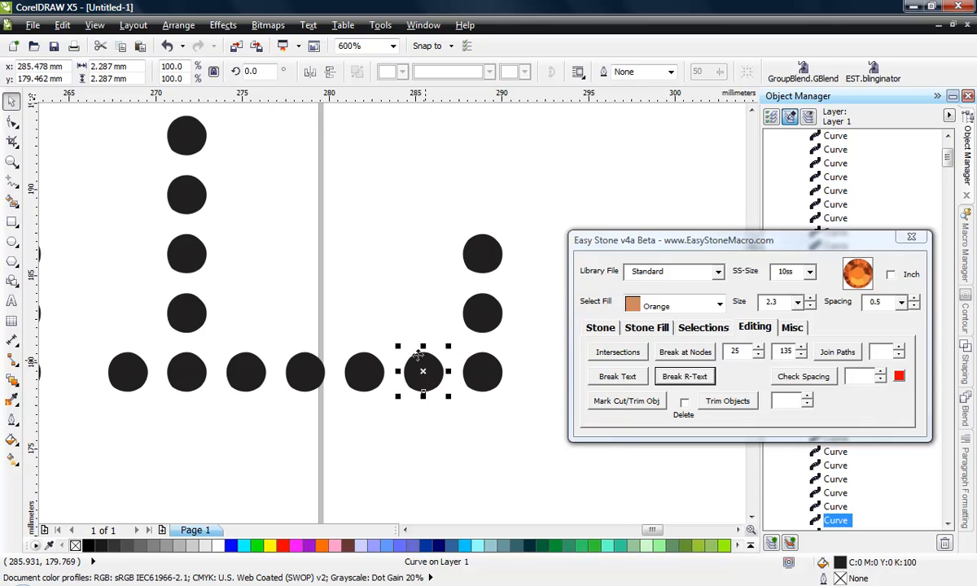
pyautogui.press('Escape')
pyautogui.scroll(2, 373, 381)
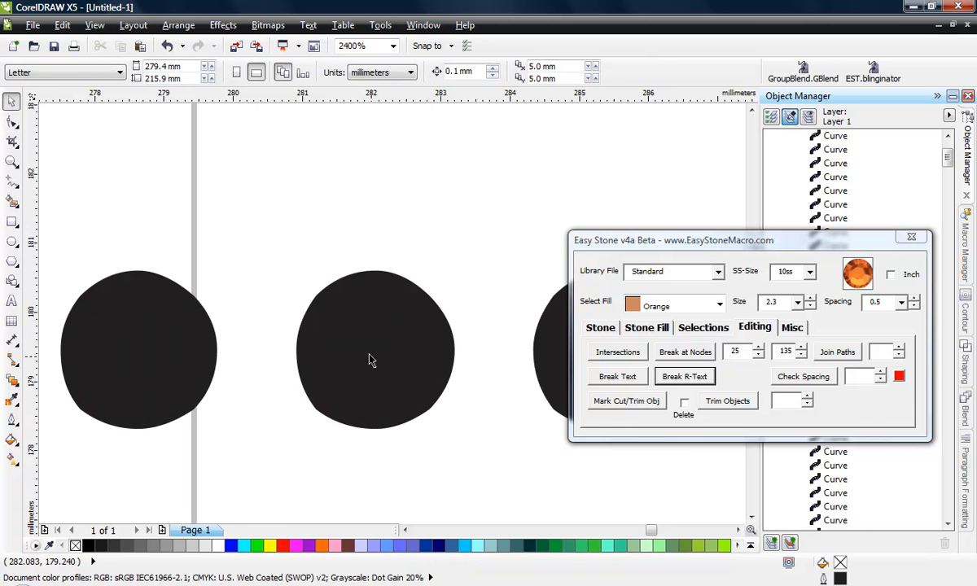
pyautogui.scroll(1, 370, 361)
pyautogui.scroll(-1, 261, 210)
pyautogui.scroll(1, 281, 257)
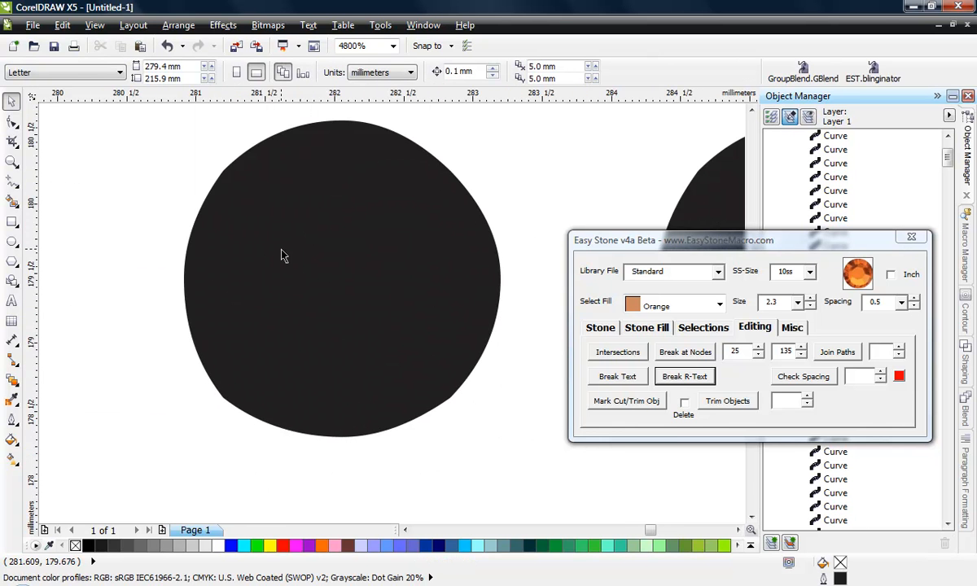
# Replace one dot at the base of the last L with a 10ss, 2.3 mm circle using Easy Stone's Resize/Replace
pyautogui.click(601, 328)
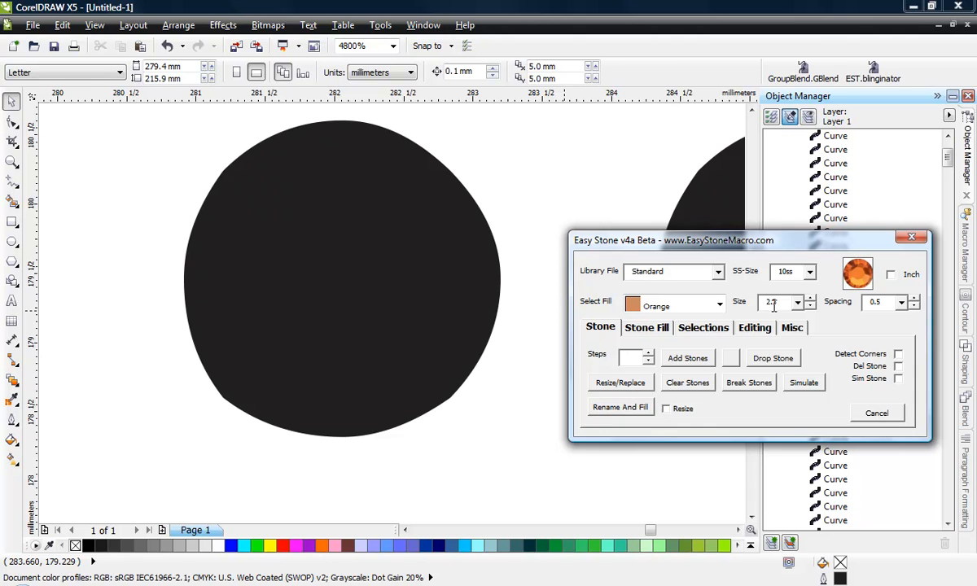
pyautogui.click(439, 244)
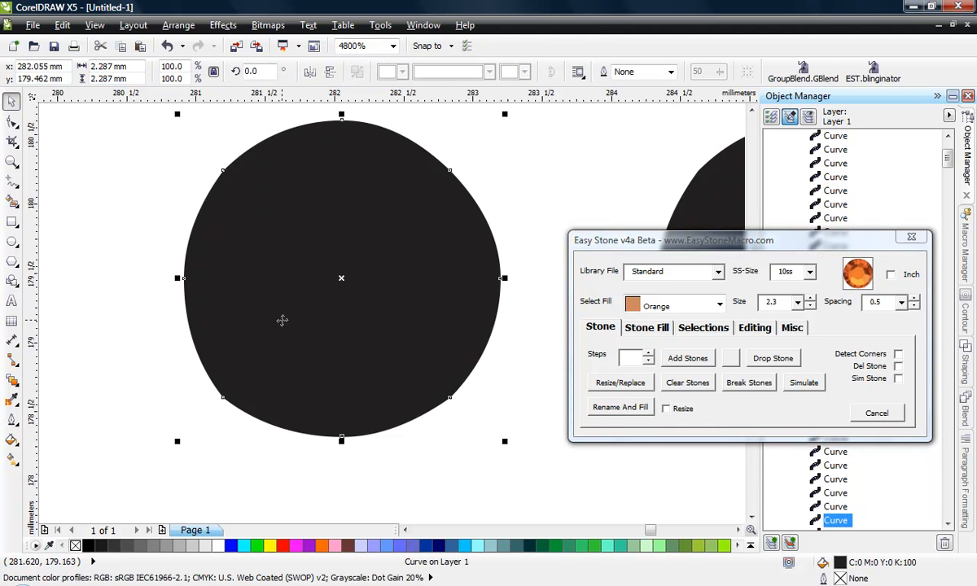
pyautogui.click(620, 383)
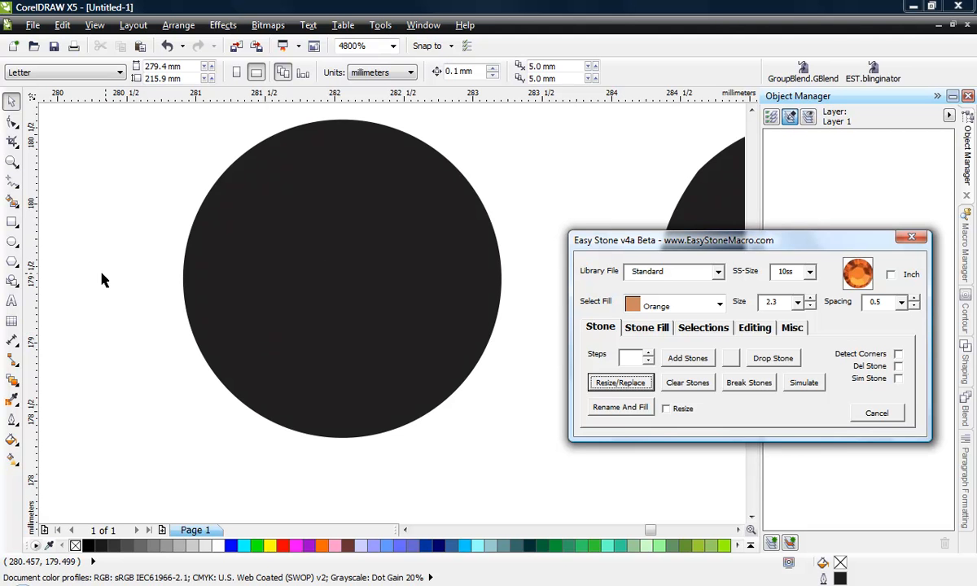
# Replace all dots of the BASKETBALL lettering with 10ss, 2.3 mm circles using Resize/Replace, and inspect them up close
pyautogui.scroll(-6, 337, 258)
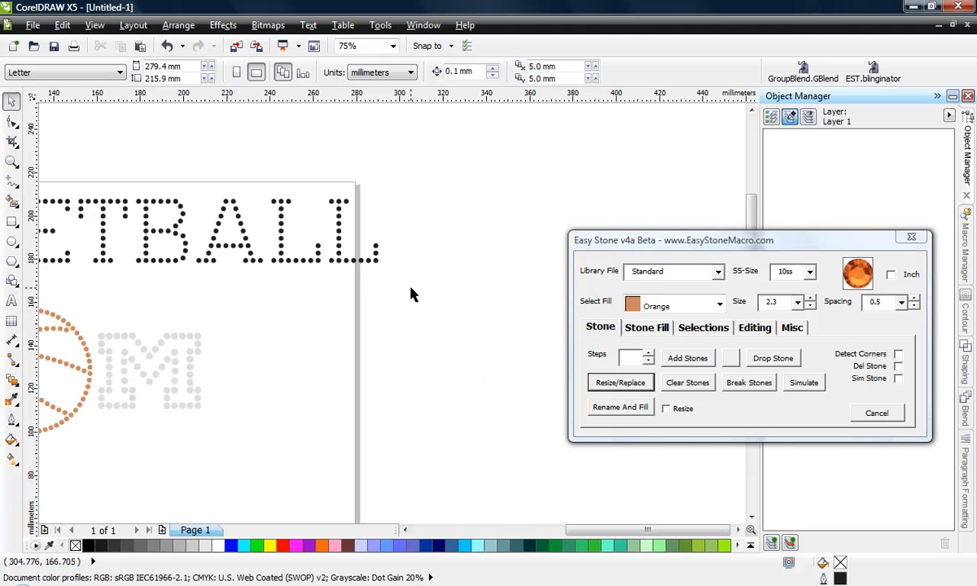
pyautogui.scroll(-1, 410, 287)
pyautogui.moveTo(66, 218); pyautogui.dragTo(448, 293)
pyautogui.click(619, 383)
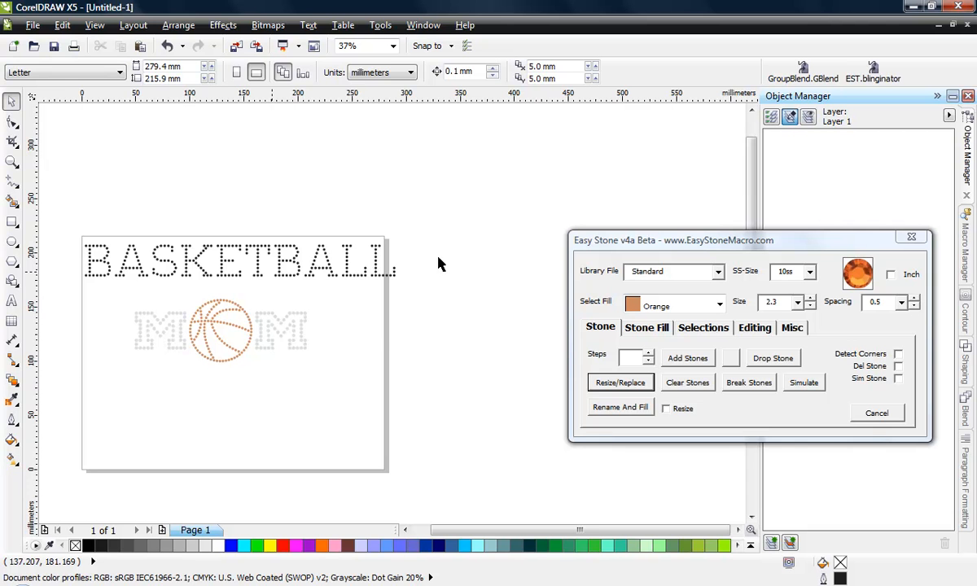
pyautogui.scroll(5, 171, 276)
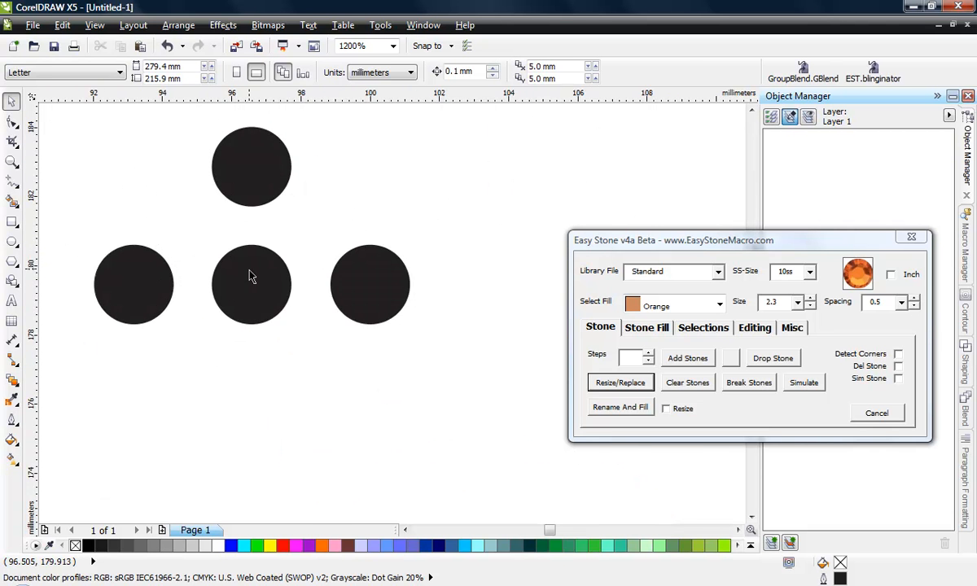
# Rename and fill all dots of the BASKETBALL lettering as 10ss Crystal stones using Easy Stone's Rename And Fill
pyautogui.scroll(1, 251, 276)
pyautogui.scroll(-3, 292, 257)
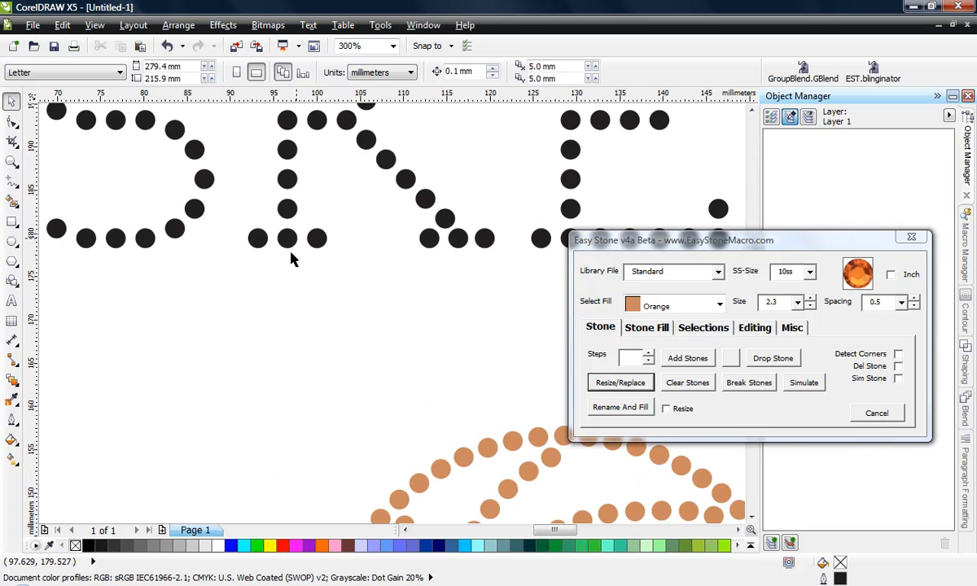
pyautogui.scroll(-2, 291, 257)
pyautogui.scroll(-1, 237, 281)
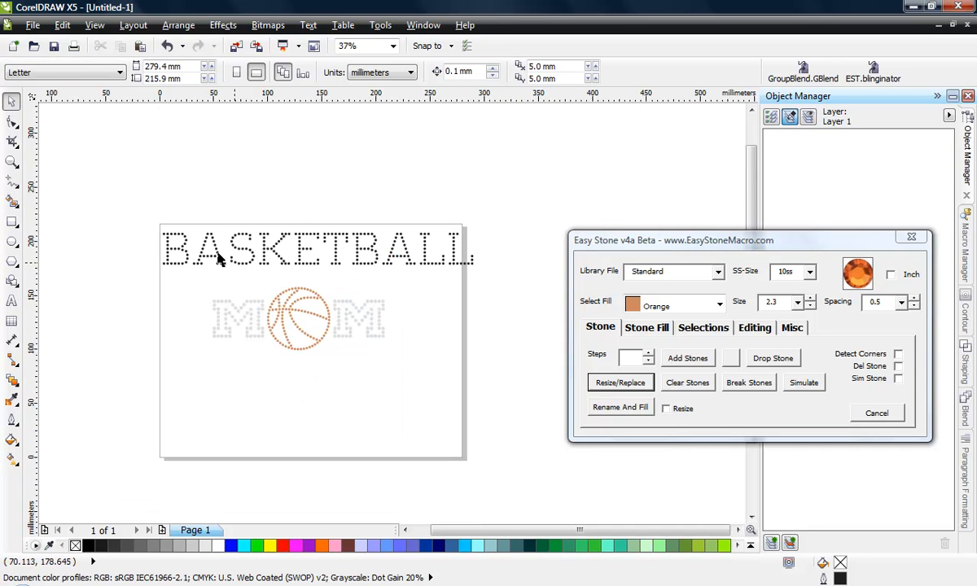
pyautogui.moveTo(131, 211); pyautogui.dragTo(500, 279)
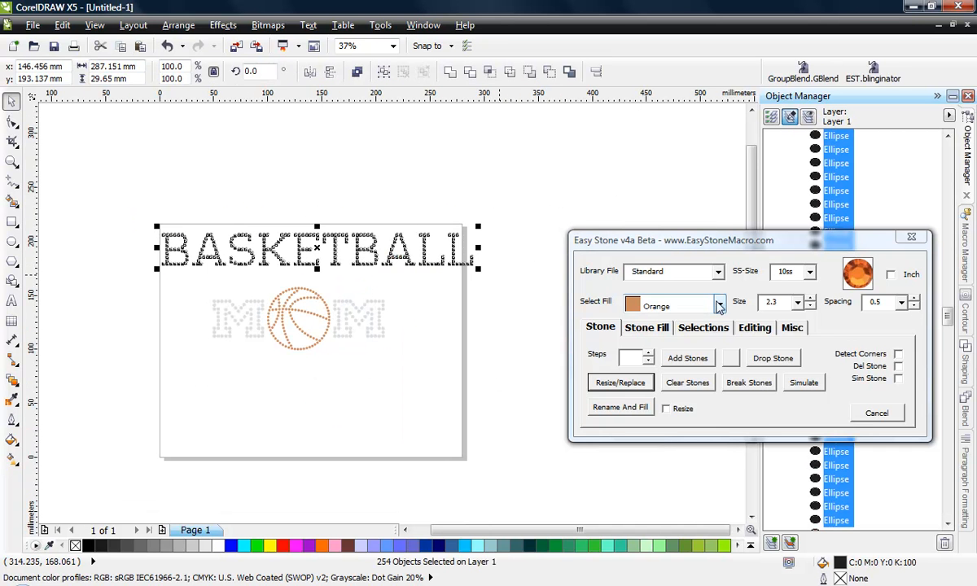
pyautogui.click(719, 306)
pyautogui.scroll(4, 704, 350)
pyautogui.click(679, 337)
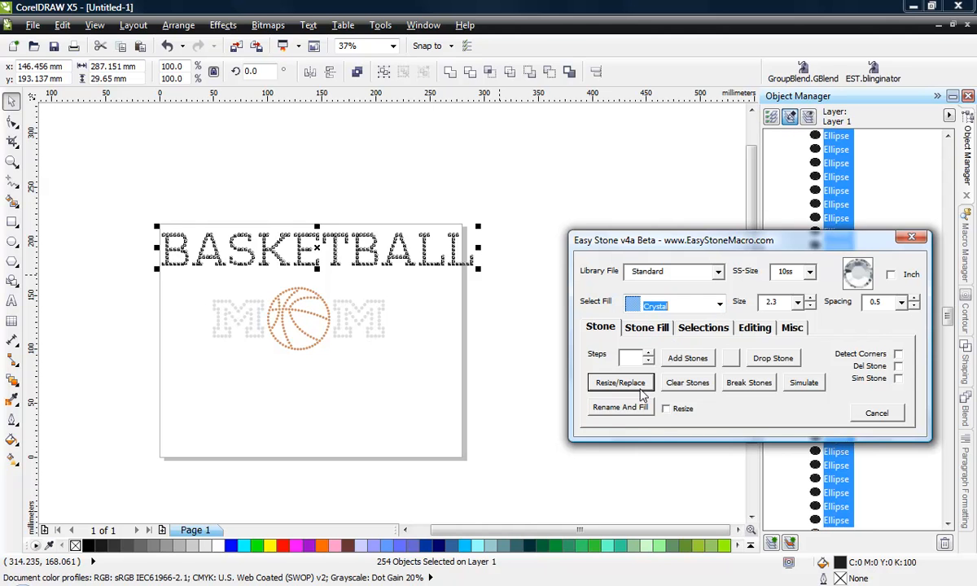
pyautogui.click(619, 406)
pyautogui.click(439, 317)
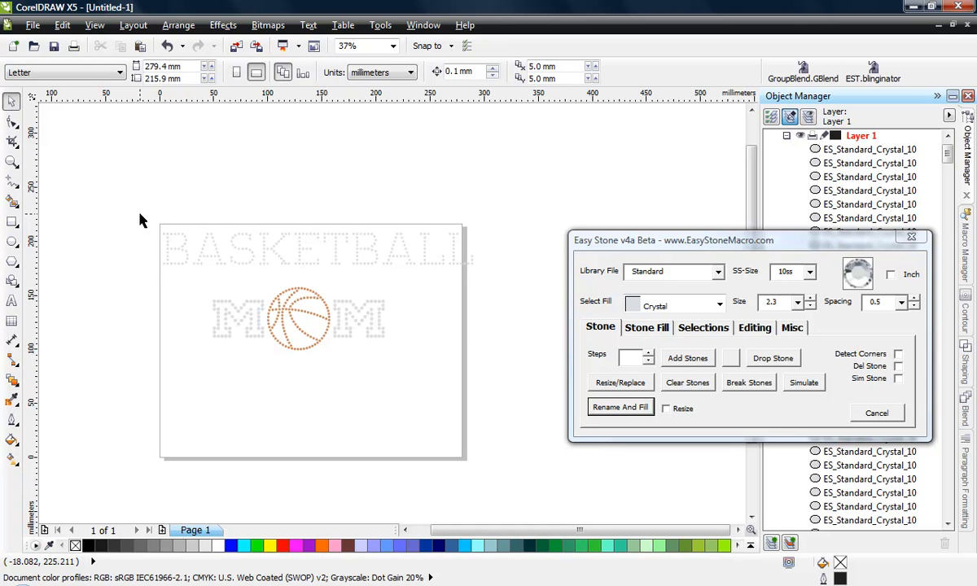
# Delete the whole BASKETBALL stone lettering above the MOM design
pyautogui.moveTo(139, 217); pyautogui.dragTo(498, 280)
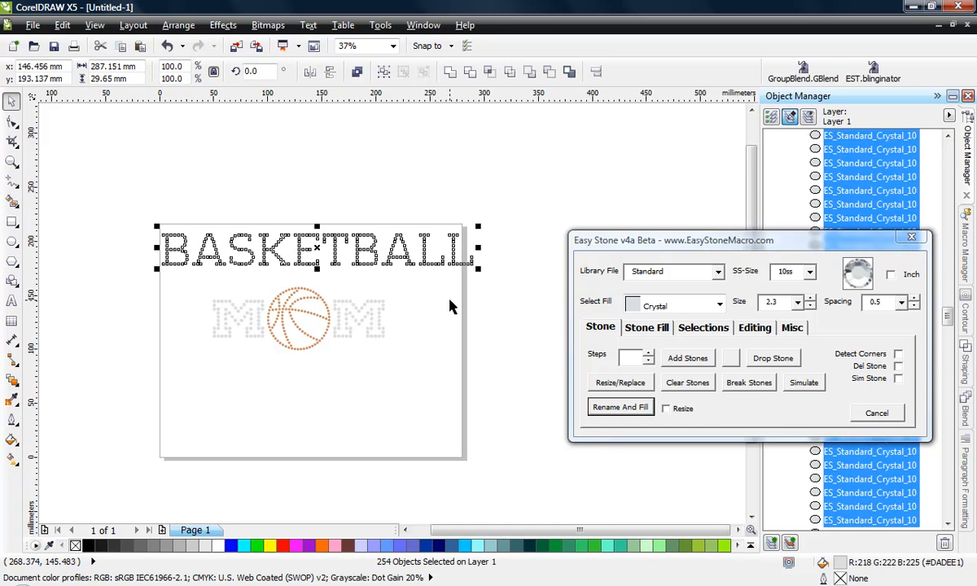
pyautogui.press('Delete')
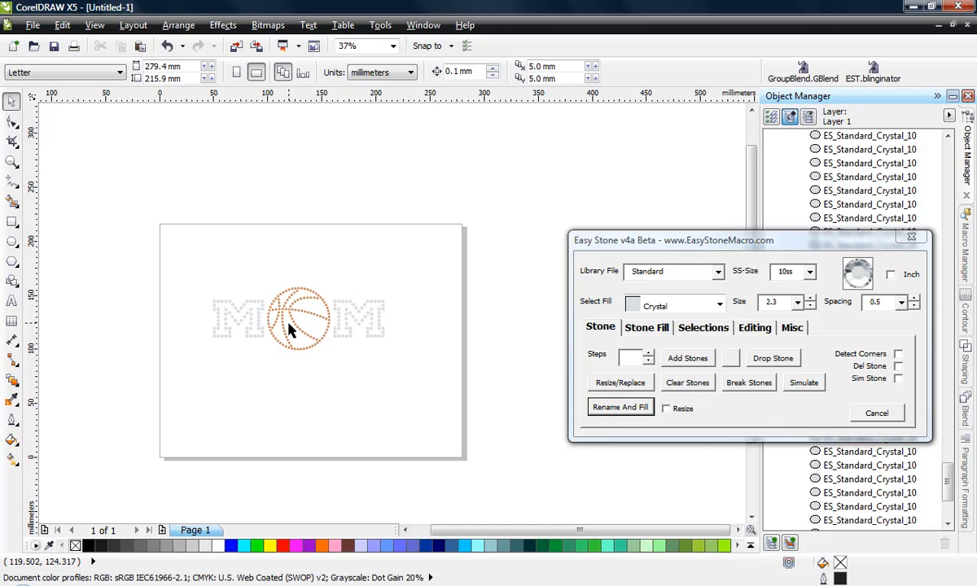
pyautogui.scroll(2, 277, 333)
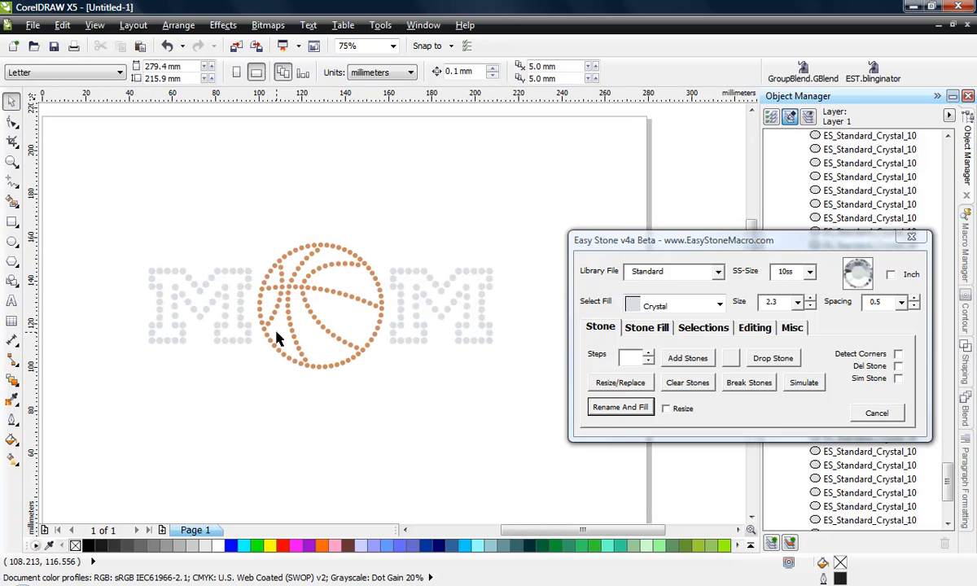
pyautogui.scroll(-2, 251, 315)
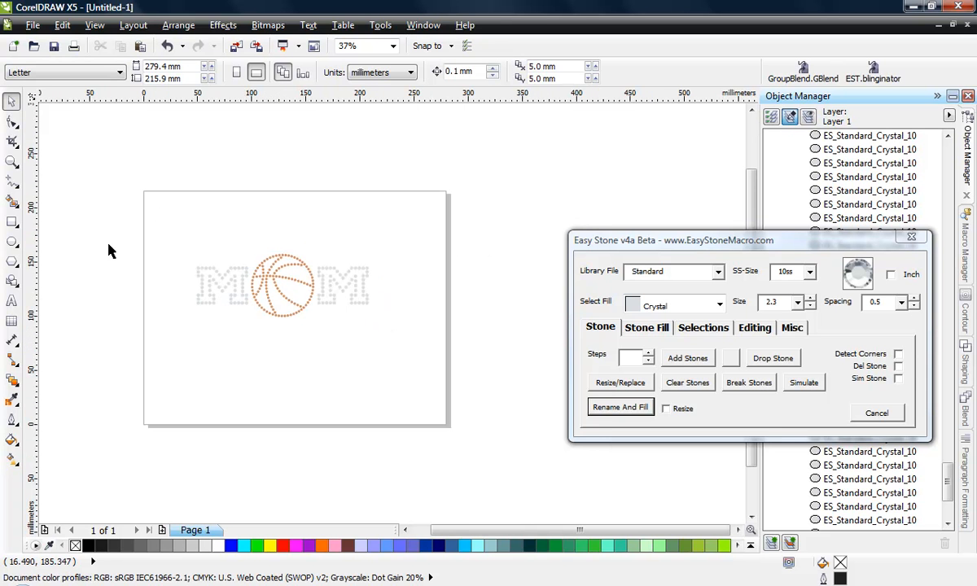
# Draw an ellipse about 208 mm wide and 105 mm high around the MOM design
pyautogui.click(12, 242)
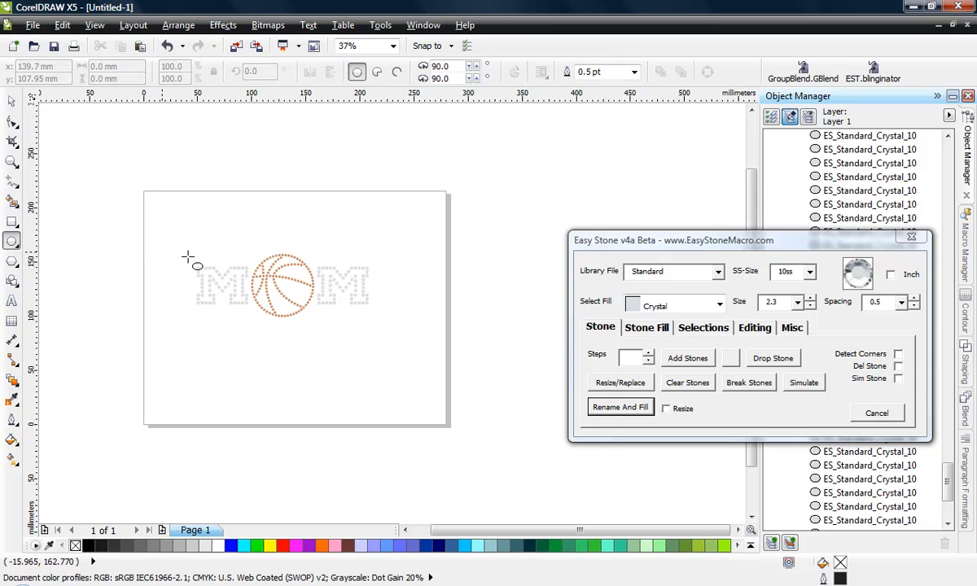
pyautogui.moveTo(168, 241); pyautogui.dragTo(397, 356)
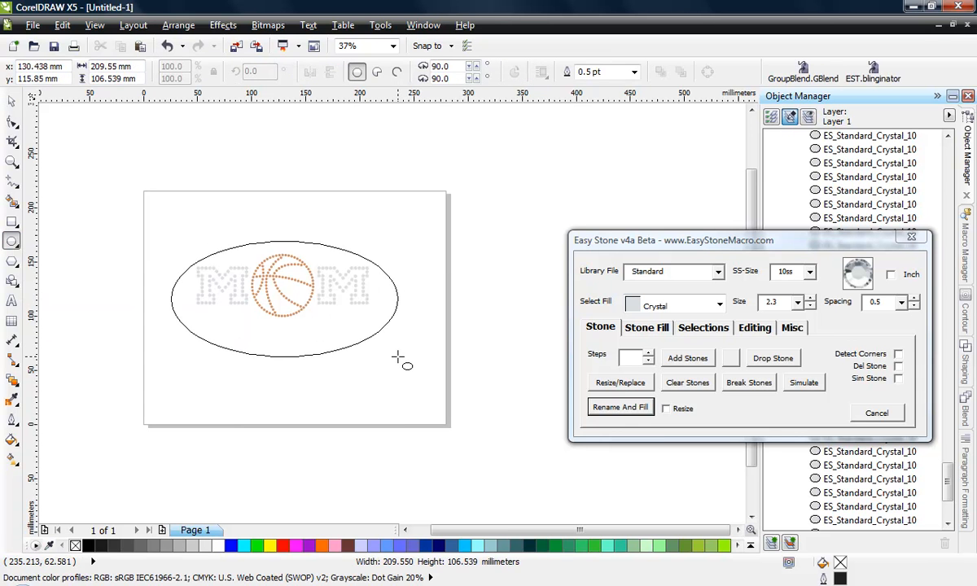
pyautogui.scroll(2, 276, 302)
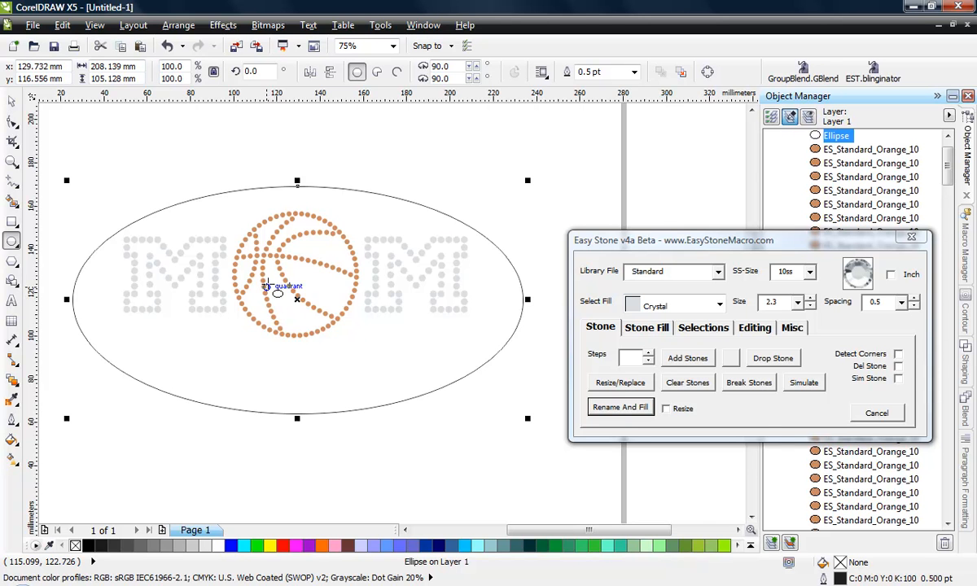
pyautogui.scroll(-2, 268, 286)
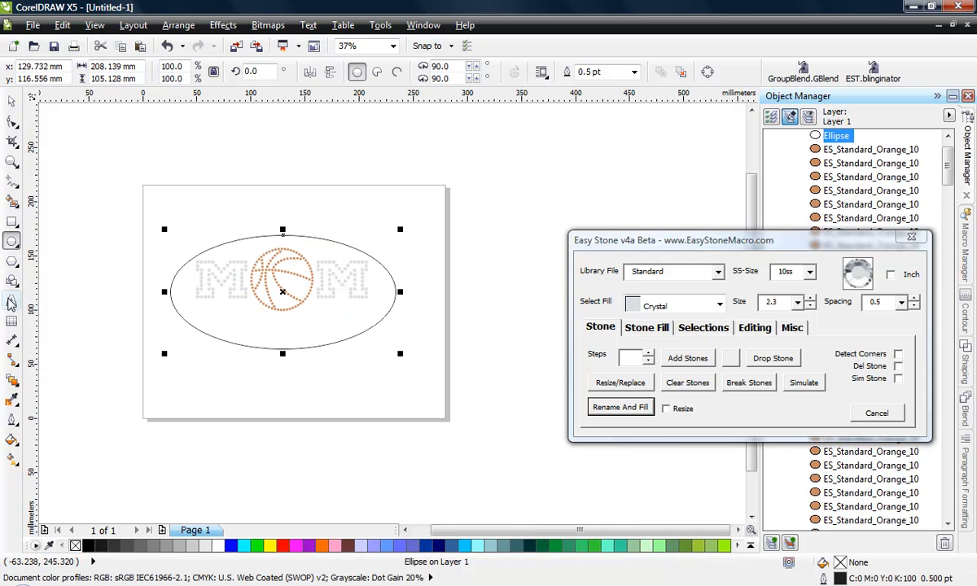
# Add the first name in possessive form as artistic text above the page, in the EST - SL Macy May font
pyautogui.click(11, 301)
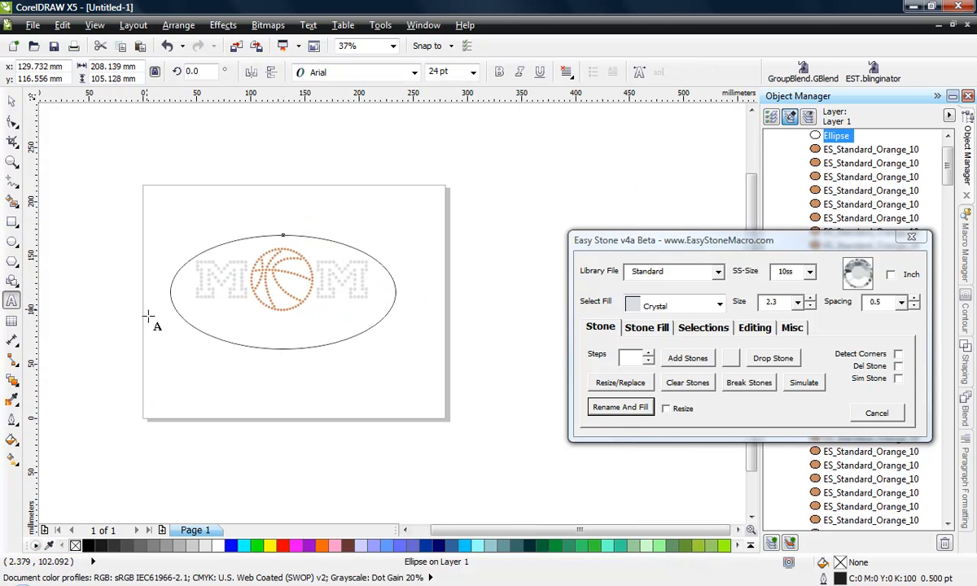
pyautogui.click(212, 165)
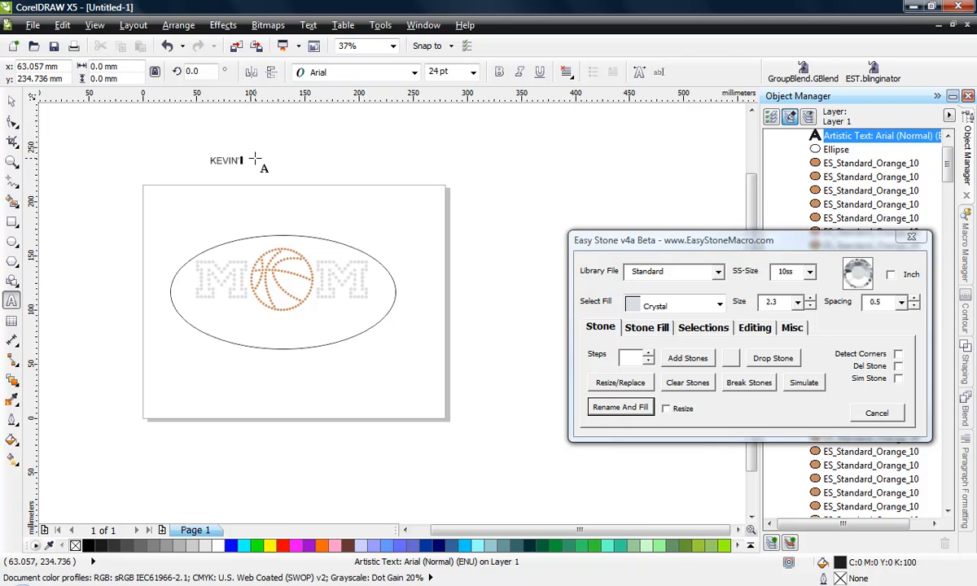
pyautogui.click(11, 101)
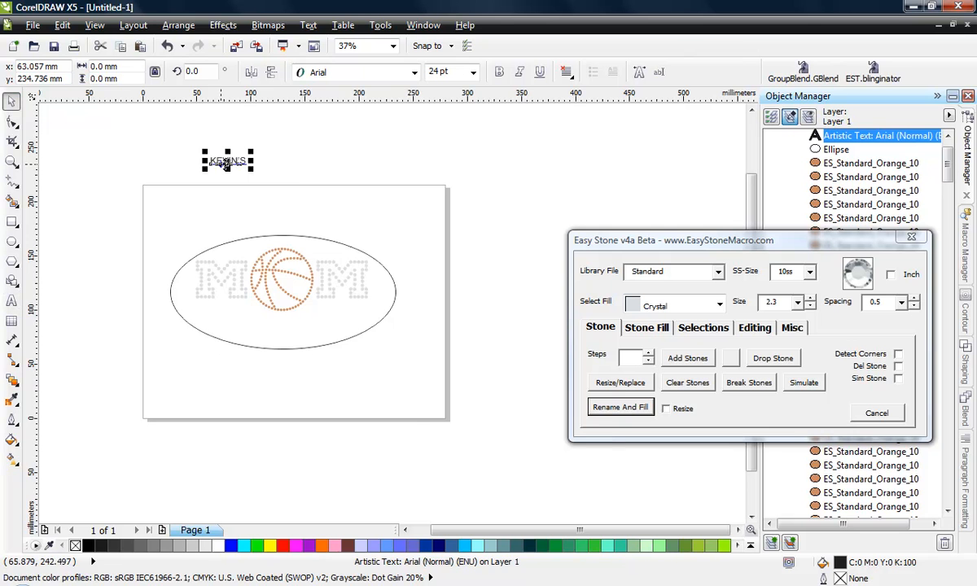
pyautogui.click(396, 74)
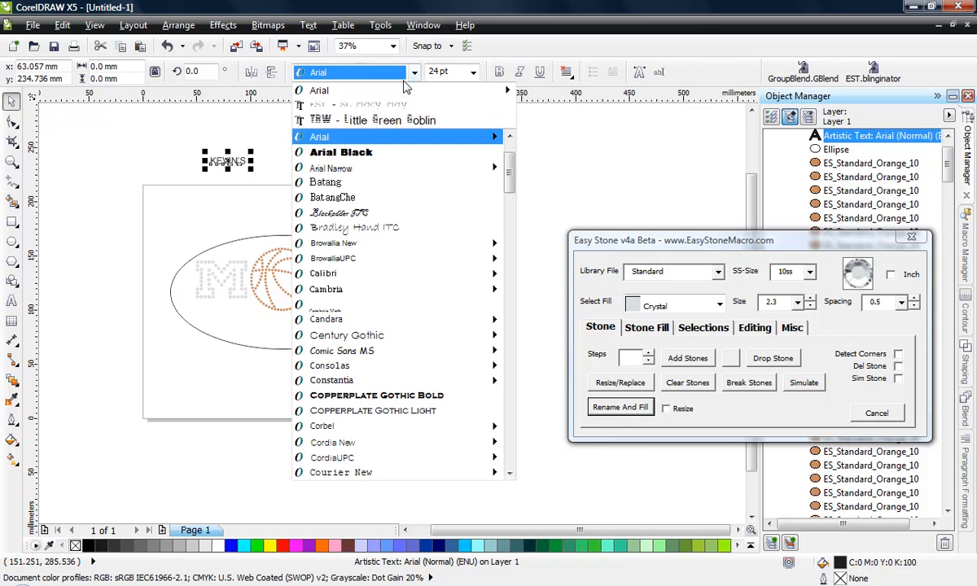
pyautogui.click(384, 106)
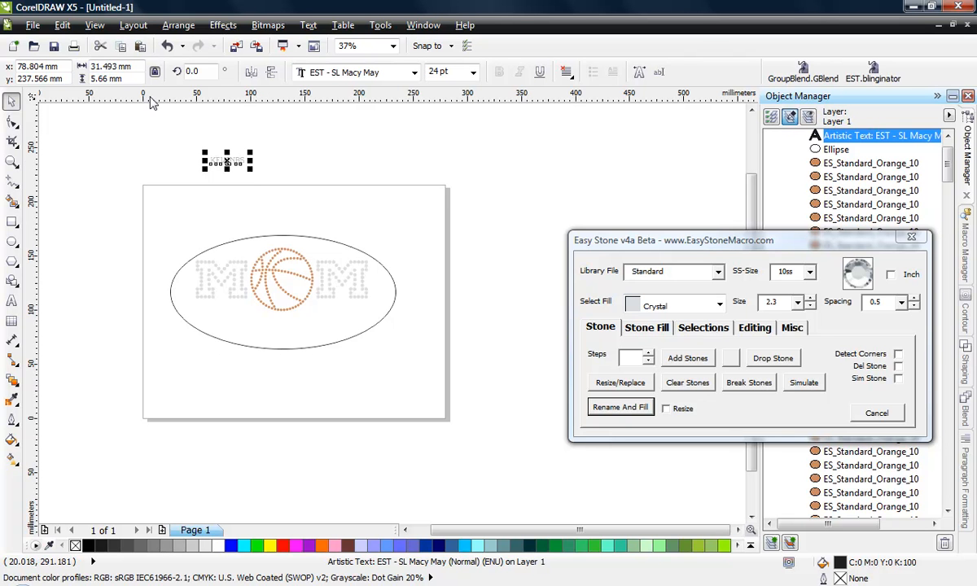
# Set the name text's height to 1.4 inches (35.56 mm) and move it sideways above the MOM design
pyautogui.click(123, 81)
pyautogui.write('1.4')
pyautogui.press('Return')
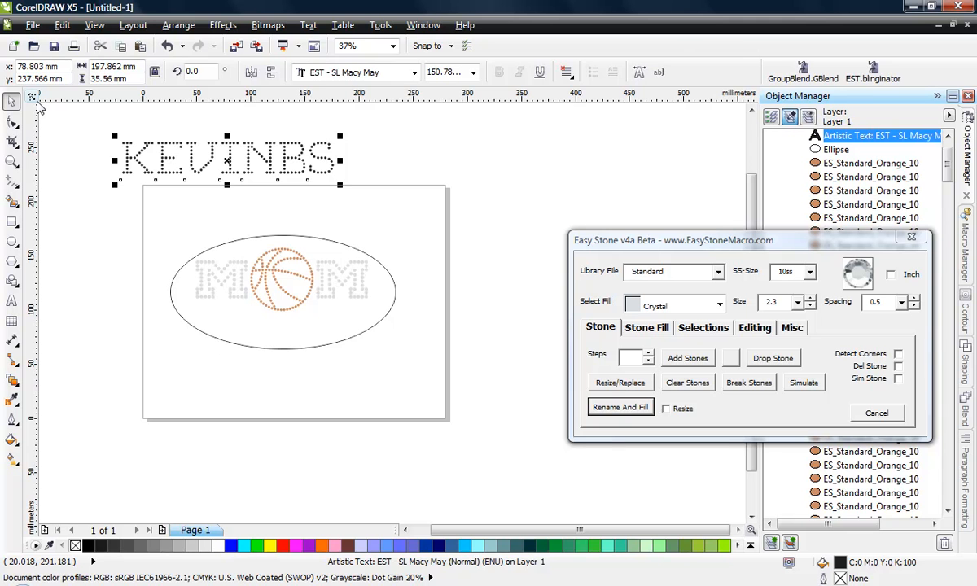
pyautogui.click(116, 218)
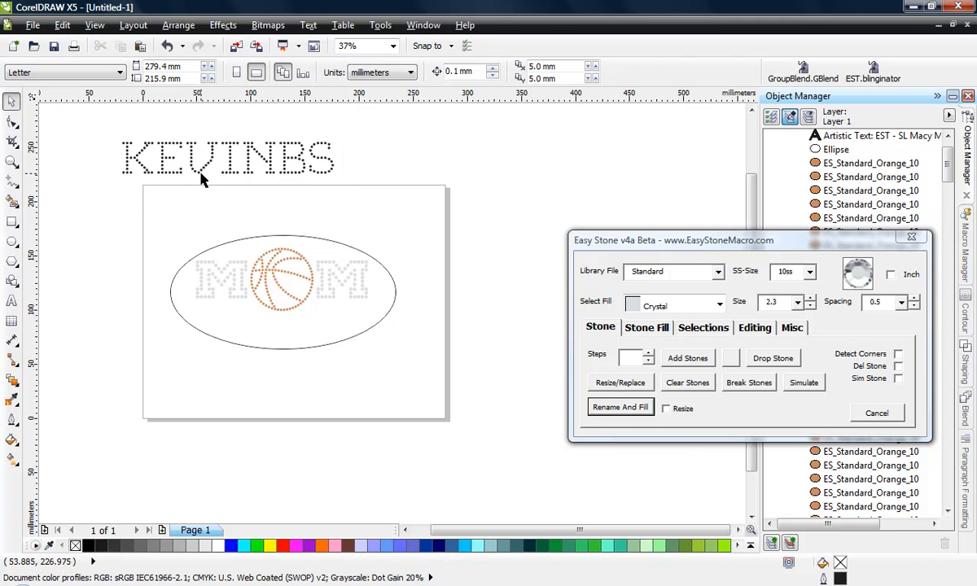
pyautogui.moveTo(201, 174); pyautogui.dragTo(235, 173)
pyautogui.click(202, 200)
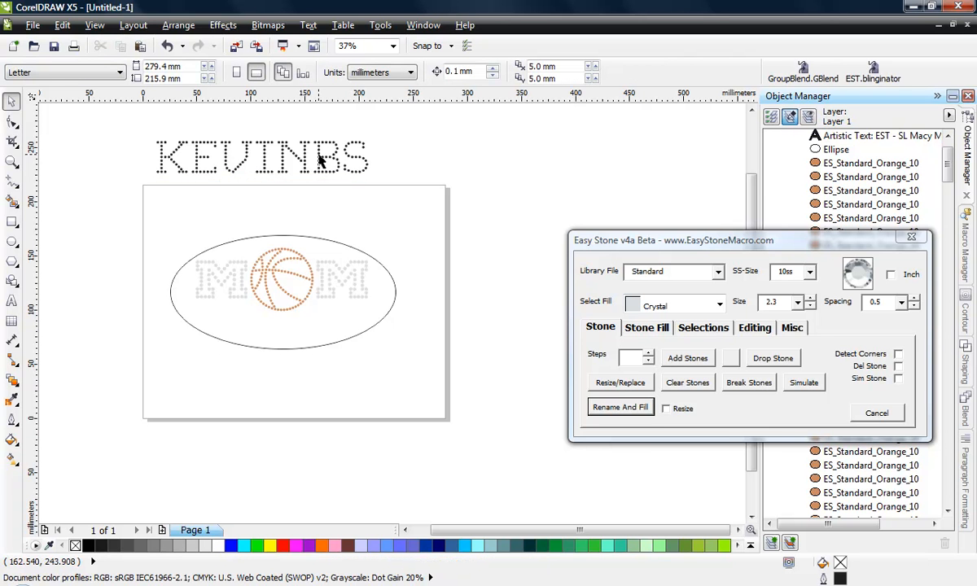
# Check the font size of the name text above the page and delete the text
pyautogui.click(229, 144)
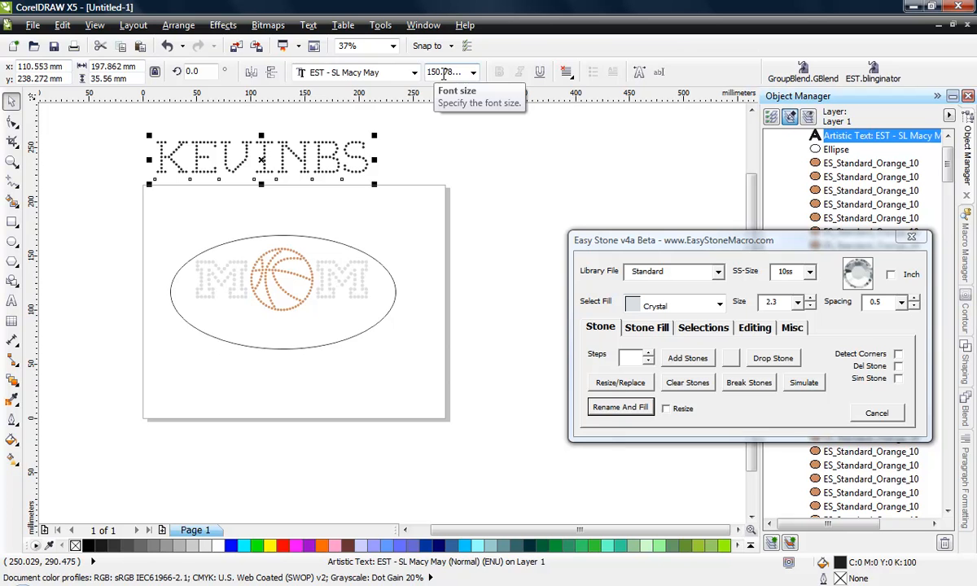
pyautogui.click(432, 133)
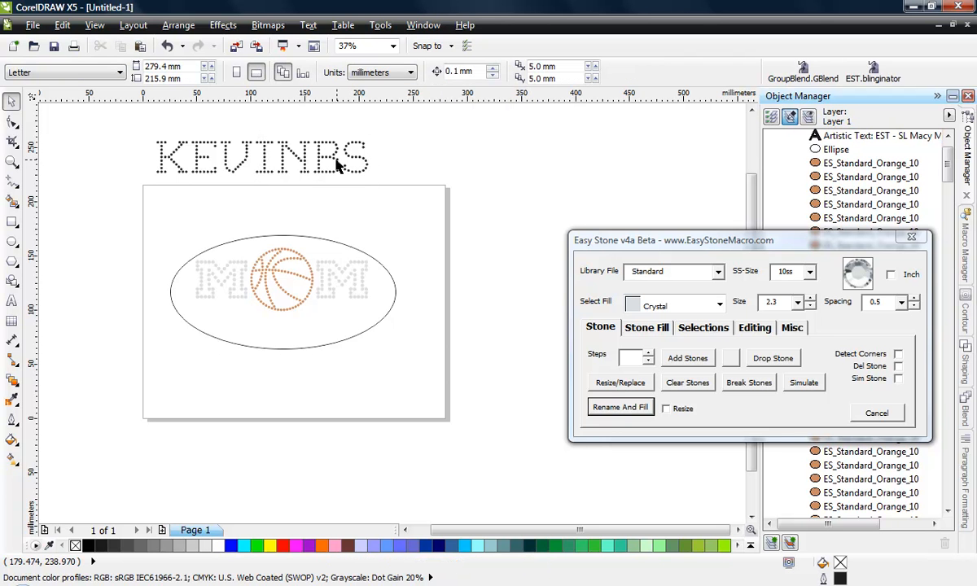
pyautogui.moveTo(142, 144); pyautogui.dragTo(458, 209)
pyautogui.press('Delete')
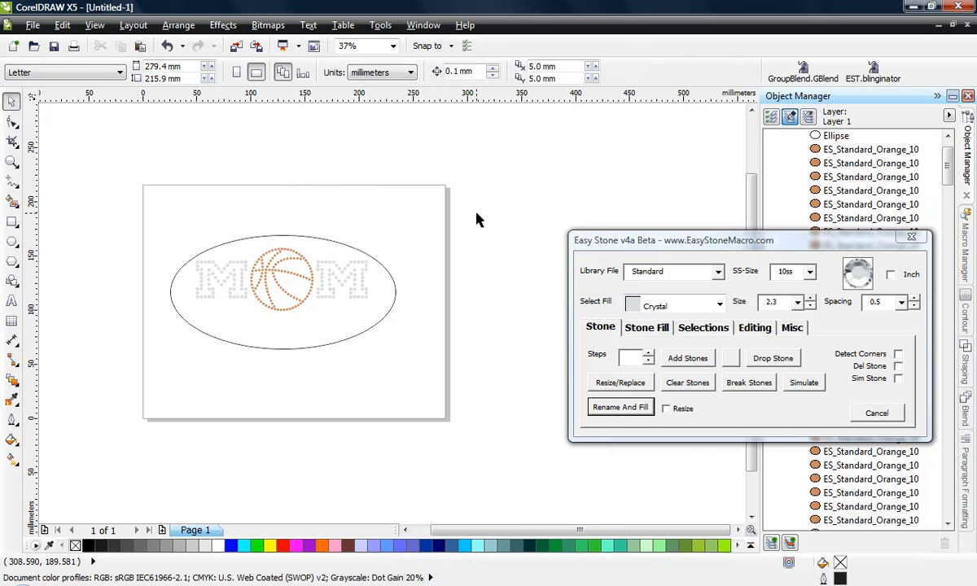
# Start text along the ellipse's upper edge in the EST - SL Macy May font at 150 pt
pyautogui.scroll(2, 285, 281)
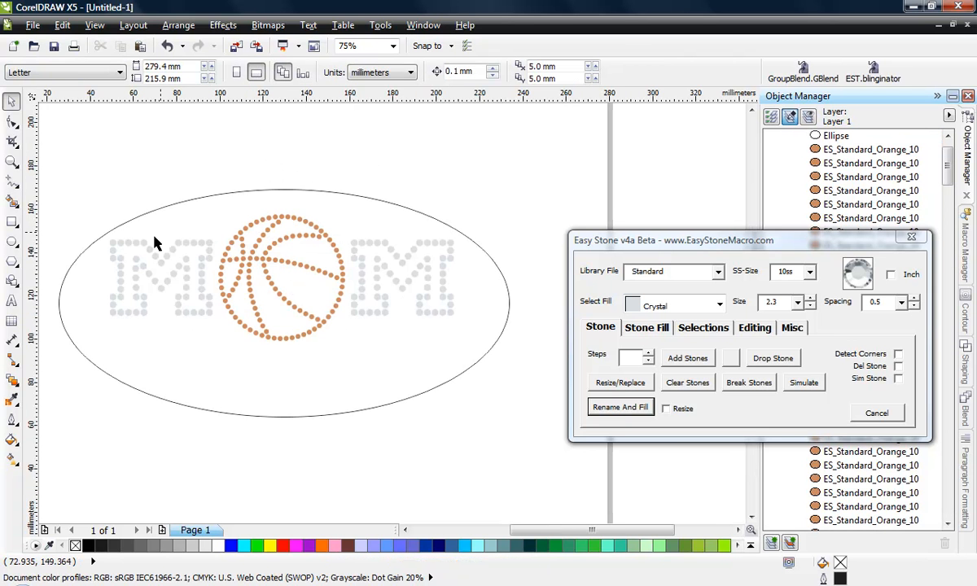
pyautogui.click(13, 303)
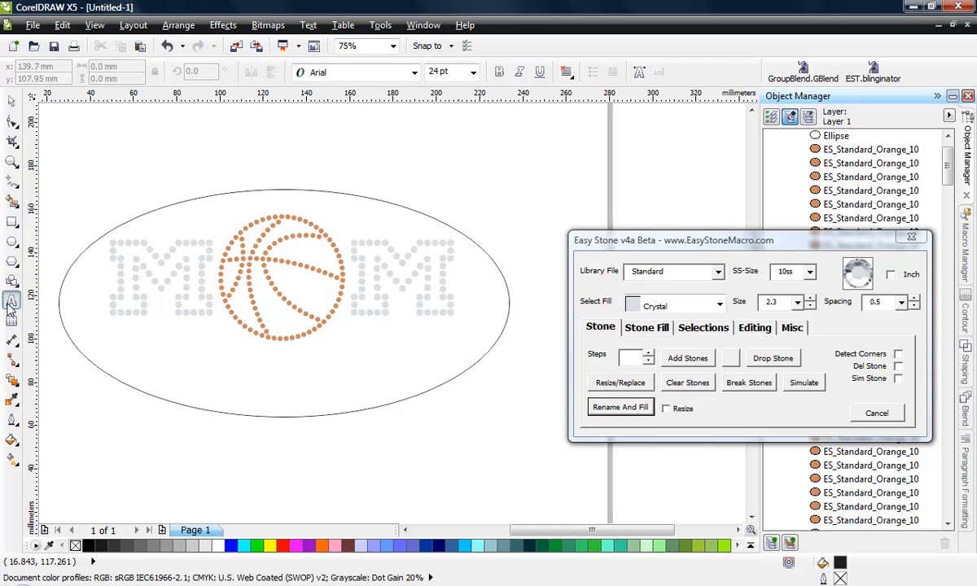
pyautogui.click(181, 201)
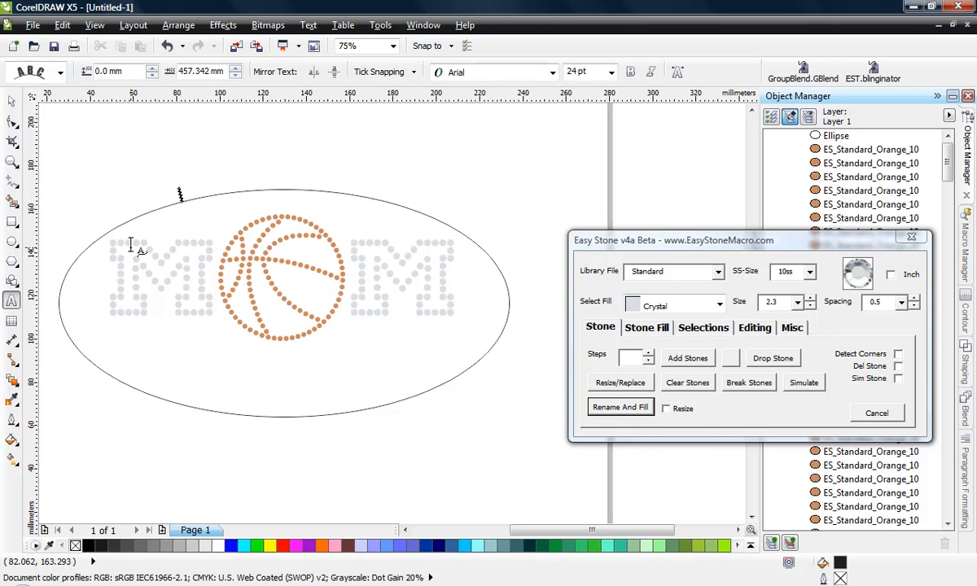
pyautogui.click(551, 78)
pyautogui.click(488, 86)
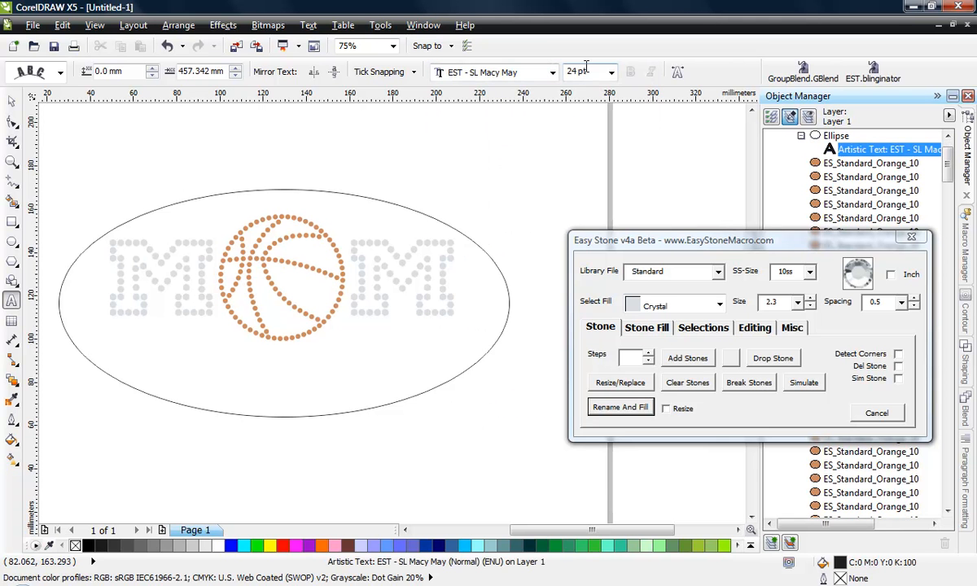
pyautogui.click(586, 70)
pyautogui.write('150')
pyautogui.press('Return')
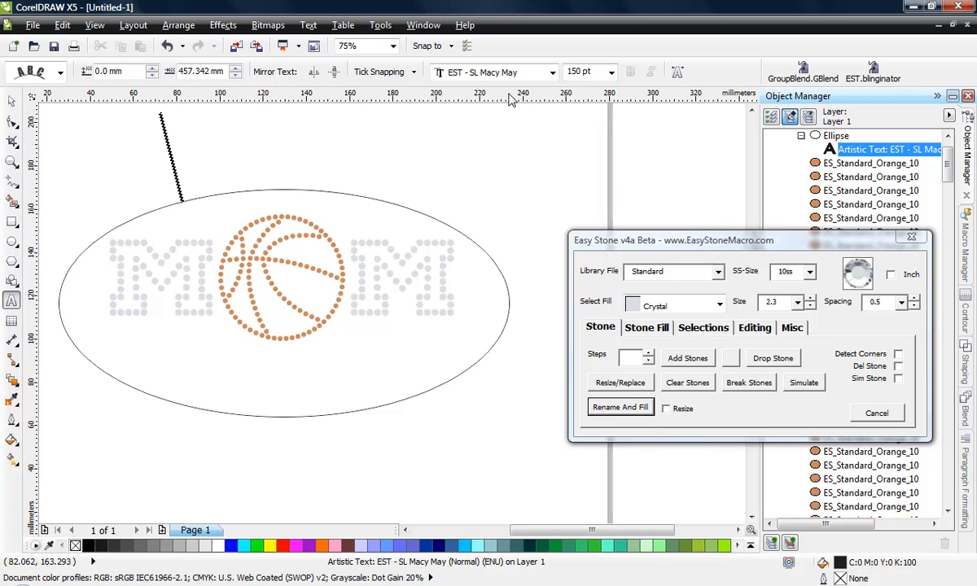
# Enter the first name in capitals as rhinestone text along the ellipse, correcting the mistyped letters
pyautogui.write('KRE')
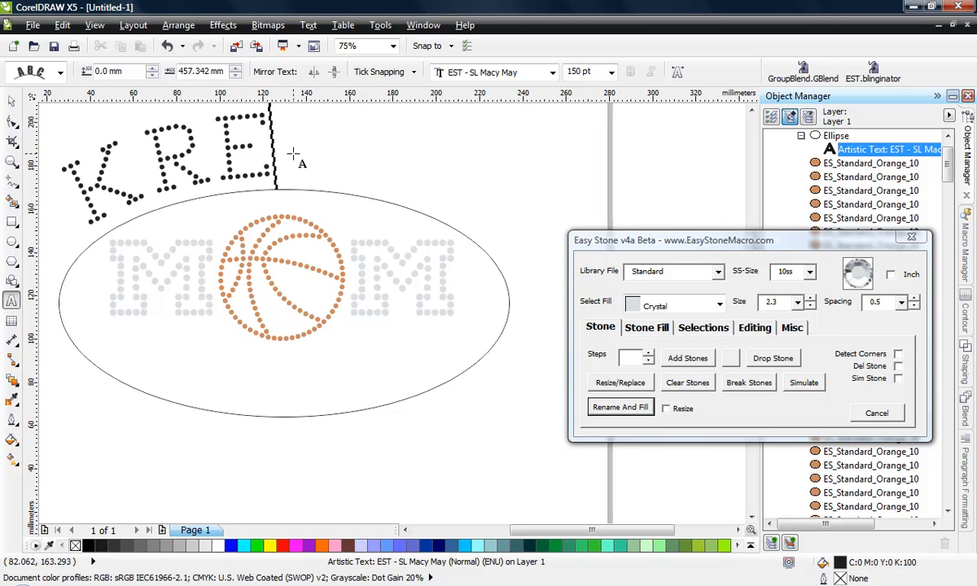
pyautogui.press('BackSpace')
pyautogui.press('BackSpace')
pyautogui.write('EVIN')
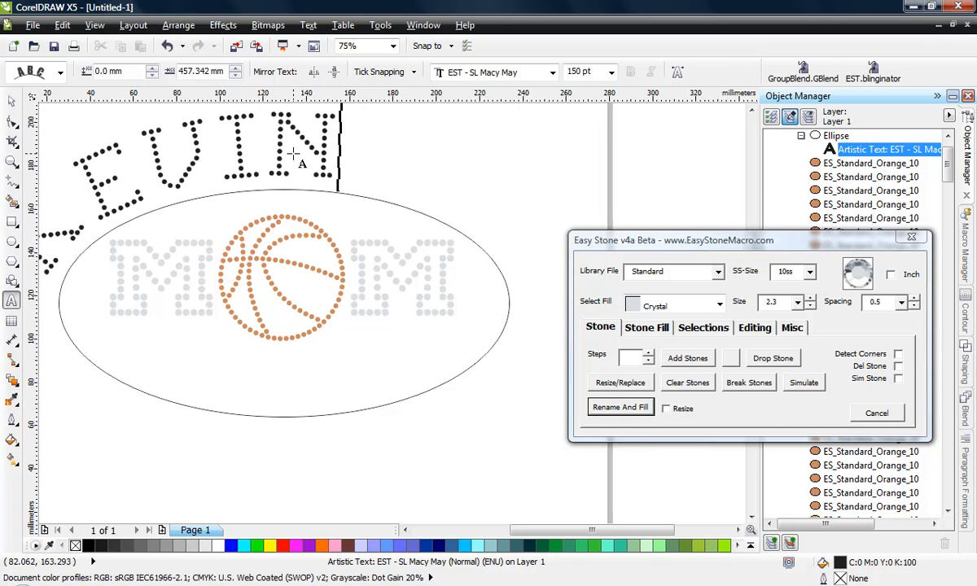
# Slide the name text along the ellipse so that it starts on the ellipse's lower left side
pyautogui.press('F3')
pyautogui.scroll(1, 341, 189)
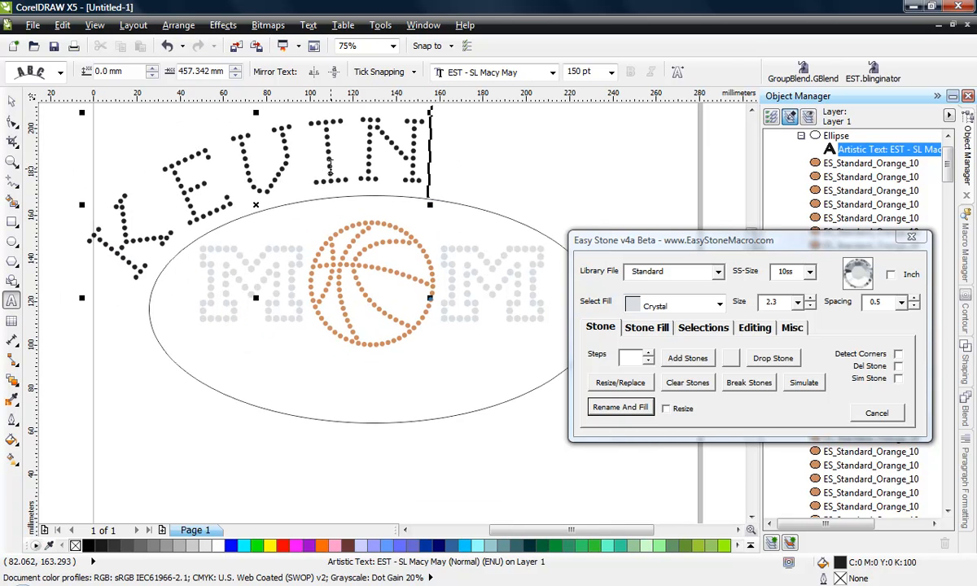
pyautogui.click(13, 109)
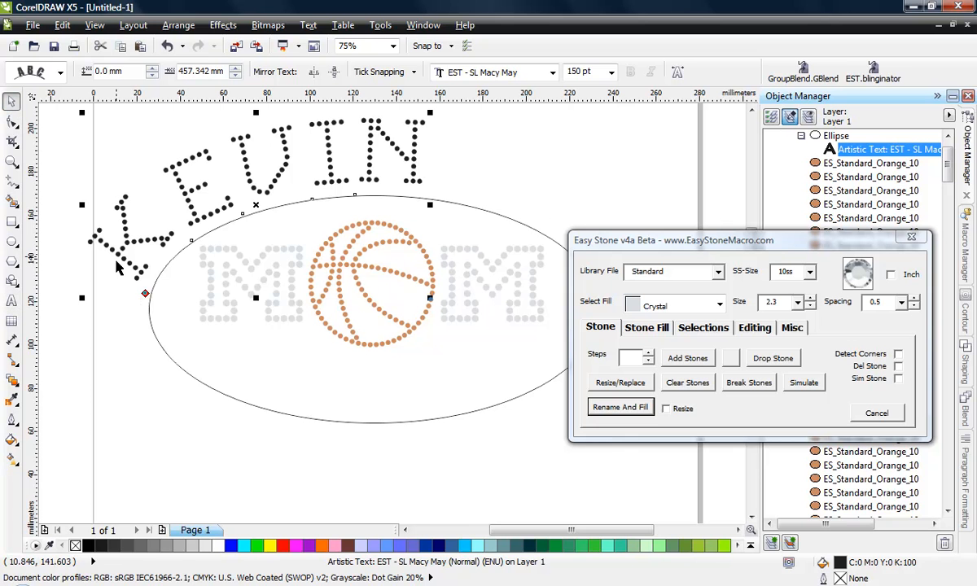
pyautogui.moveTo(137, 276); pyautogui.dragTo(162, 261)
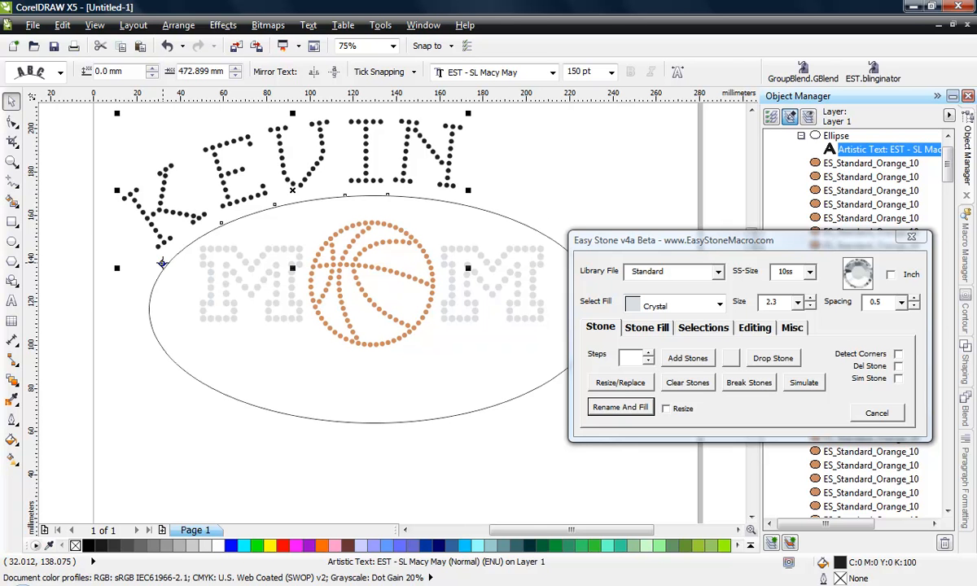
pyautogui.moveTo(162, 263); pyautogui.dragTo(141, 326)
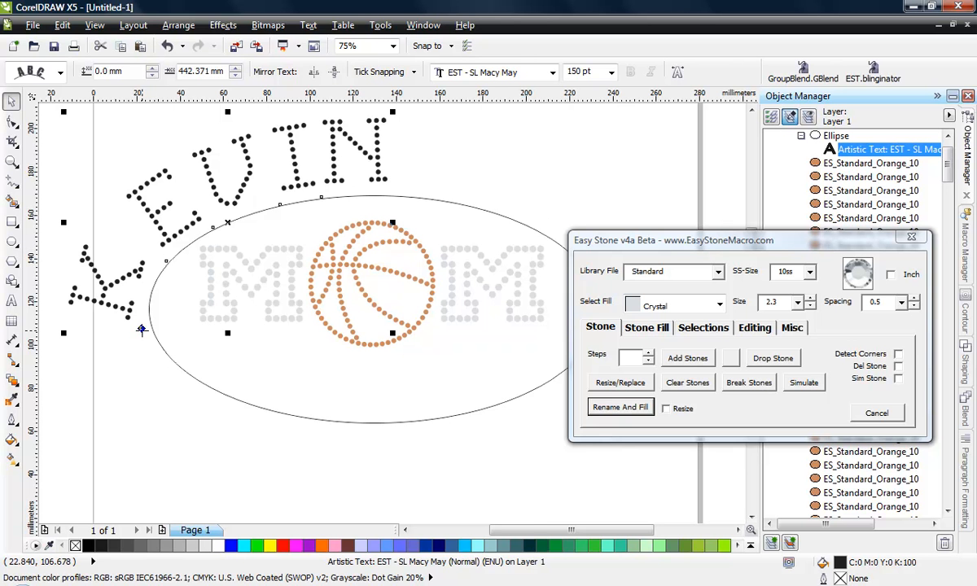
# Slide the name text along the ellipse so that it starts on the upper left side, and tighten its character spacing to -14%
pyautogui.moveTo(141, 329); pyautogui.dragTo(155, 279)
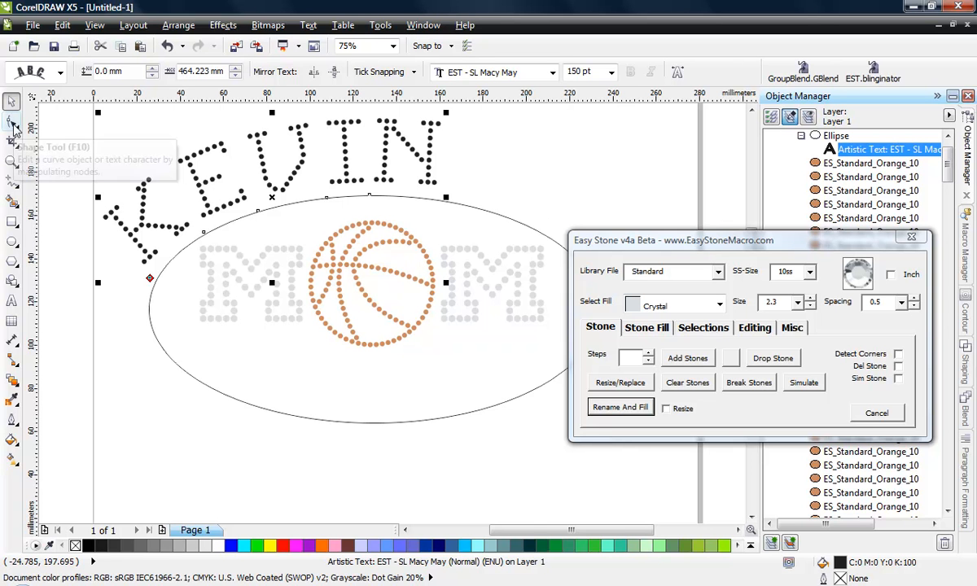
pyautogui.click(967, 470)
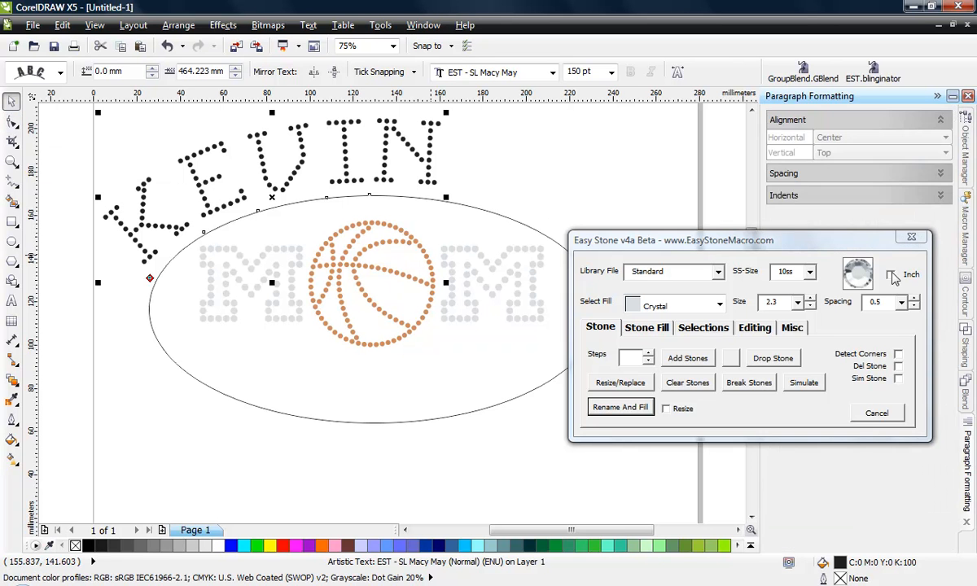
pyautogui.click(822, 174)
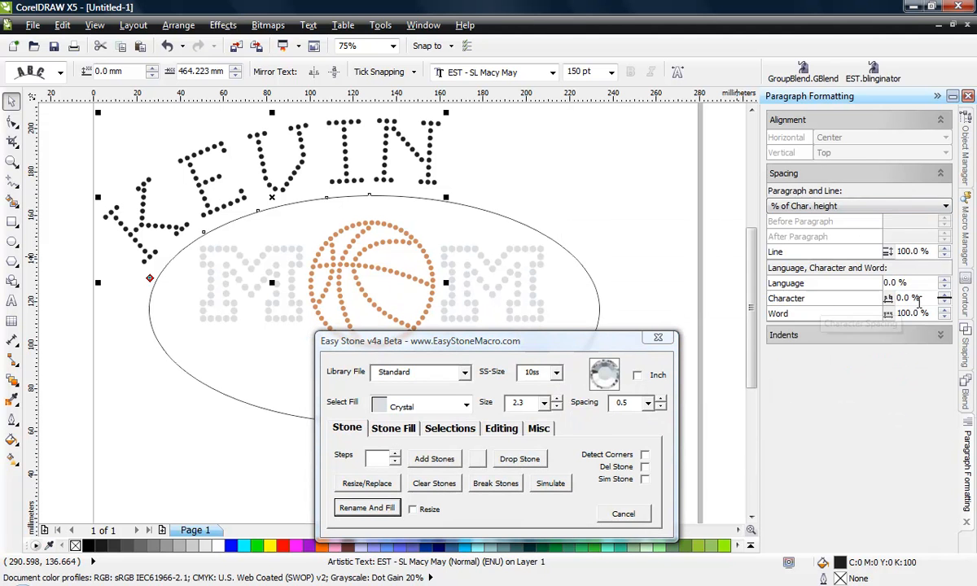
pyautogui.click(943, 302)
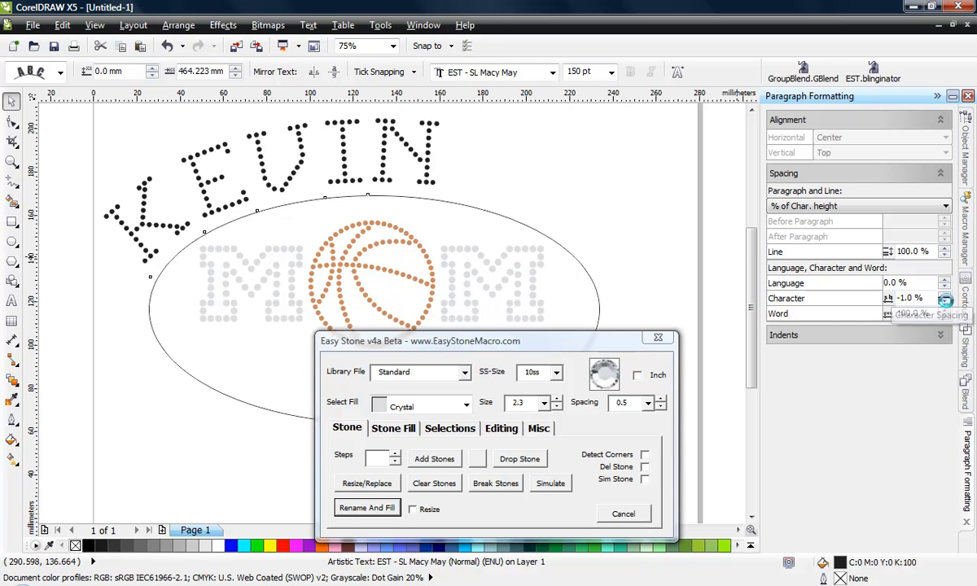
pyautogui.click(945, 302)
pyautogui.click(945, 302)
pyautogui.click(945, 302)
pyautogui.click(945, 302)
pyautogui.click(945, 301)
pyautogui.click(945, 302)
pyautogui.click(945, 302)
pyautogui.click(946, 302)
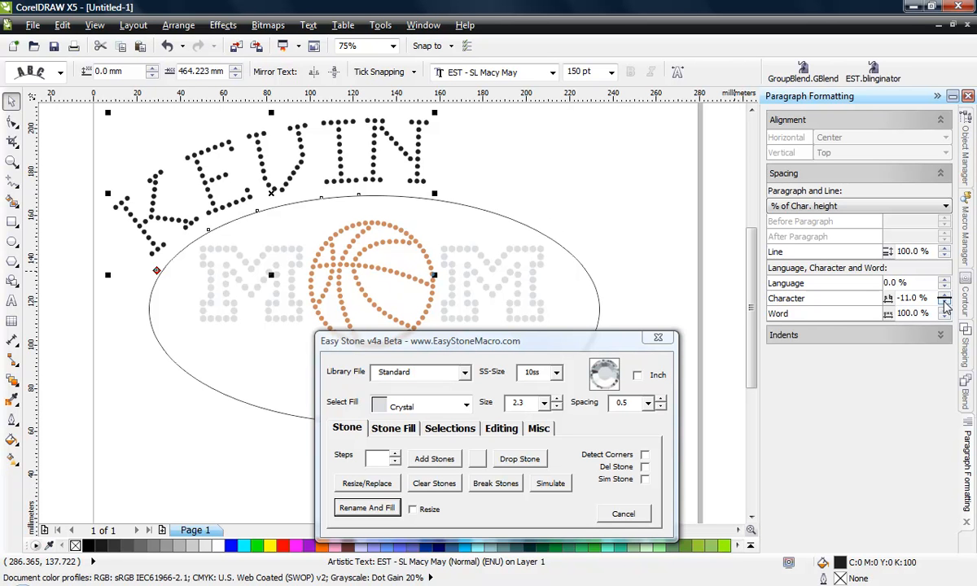
pyautogui.click(945, 302)
pyautogui.click(945, 302)
# Readjust the character spacing of the name text along the ellipse to -12%
pyautogui.click(945, 301)
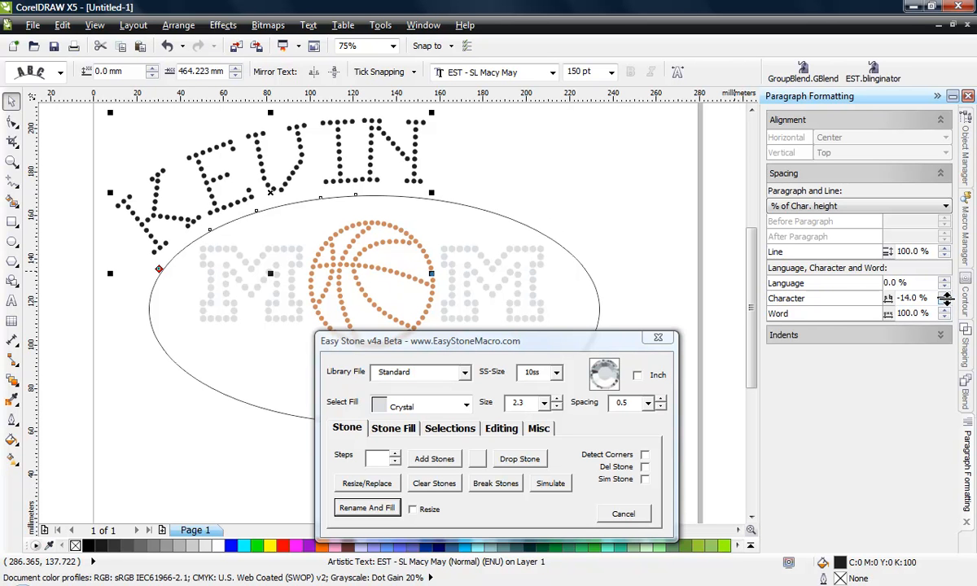
pyautogui.click(945, 302)
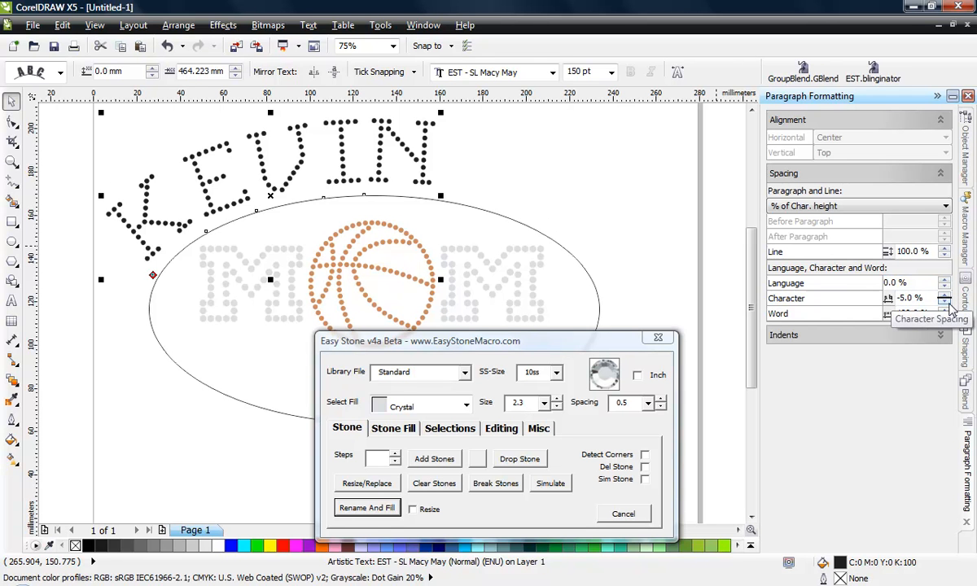
pyautogui.click(946, 301)
pyautogui.click(947, 301)
pyautogui.click(947, 301)
pyautogui.click(946, 301)
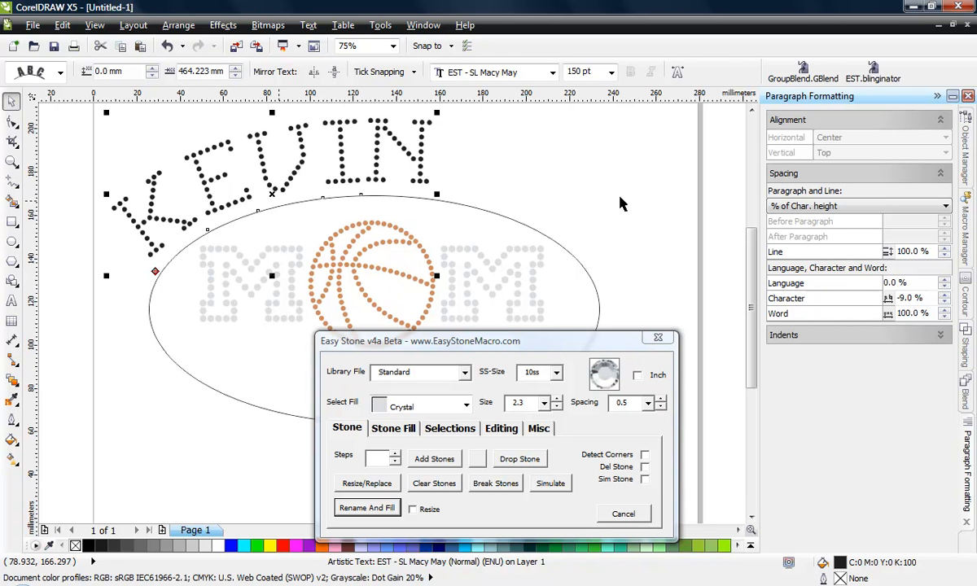
pyautogui.click(945, 302)
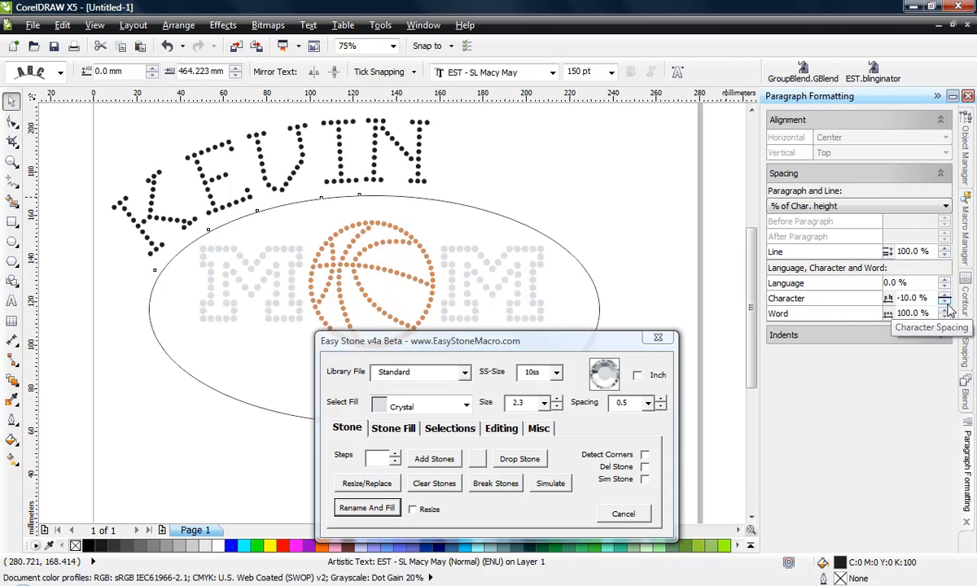
pyautogui.click(945, 302)
pyautogui.click(944, 302)
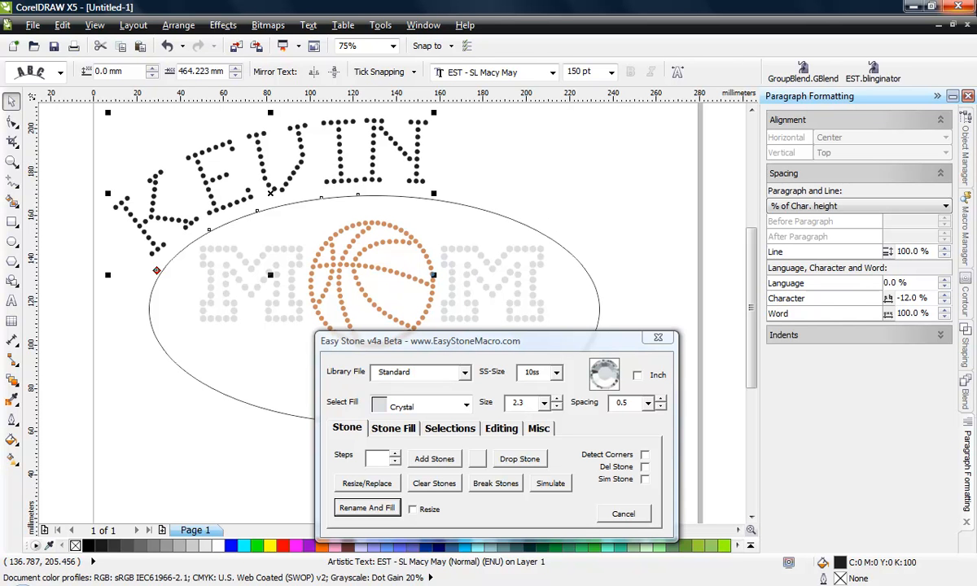
# Shift the fourth letter of the name slightly back along the ellipse with the Shape tool to even out the gaps, and deselect the text
pyautogui.click(12, 120)
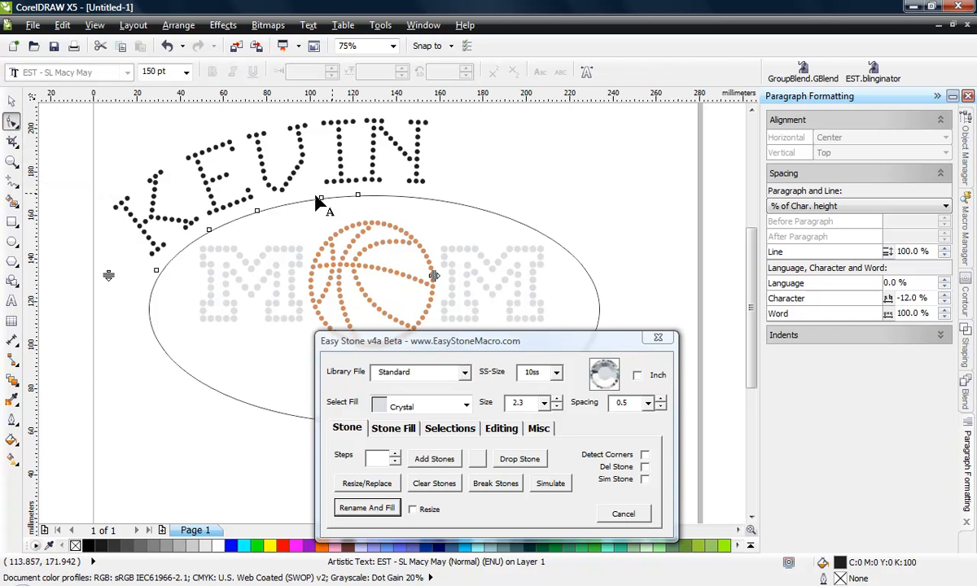
pyautogui.moveTo(323, 204)
pyautogui.mouseDown()
pyautogui.moveTo(311, 214)
pyautogui.moveTo(479, 217)
pyautogui.moveTo(576, 275)
pyautogui.moveTo(565, 232)
pyautogui.moveTo(450, 218)
pyautogui.moveTo(569, 282)
pyautogui.moveTo(568, 315)
pyautogui.moveTo(549, 277)
pyautogui.moveTo(430, 245)
pyautogui.moveTo(324, 239)
pyautogui.moveTo(322, 220)
pyautogui.mouseUp()
pyautogui.scroll(1, 319, 140)
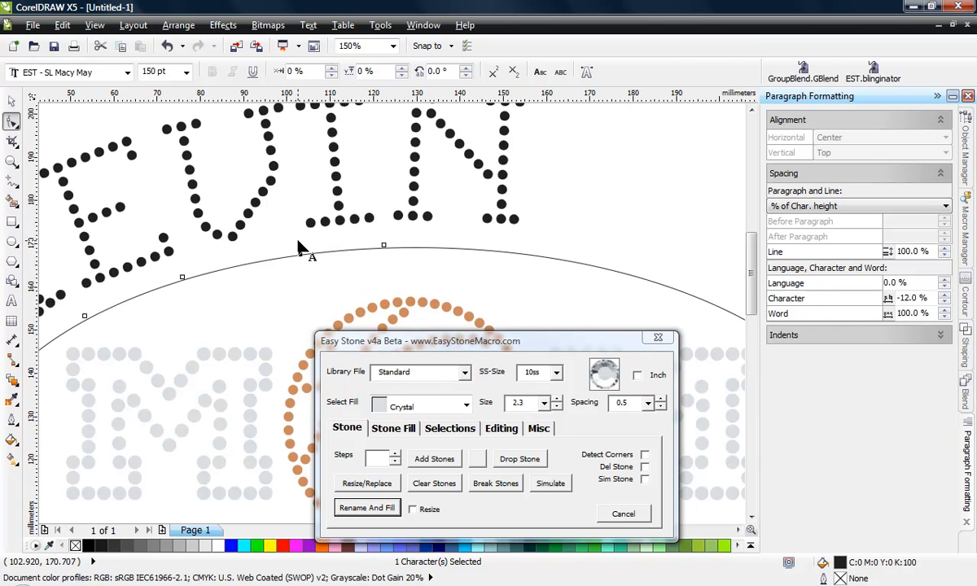
pyautogui.moveTo(301, 255); pyautogui.dragTo(305, 253)
pyautogui.scroll(-2, 281, 165)
pyautogui.scroll(2, 277, 159)
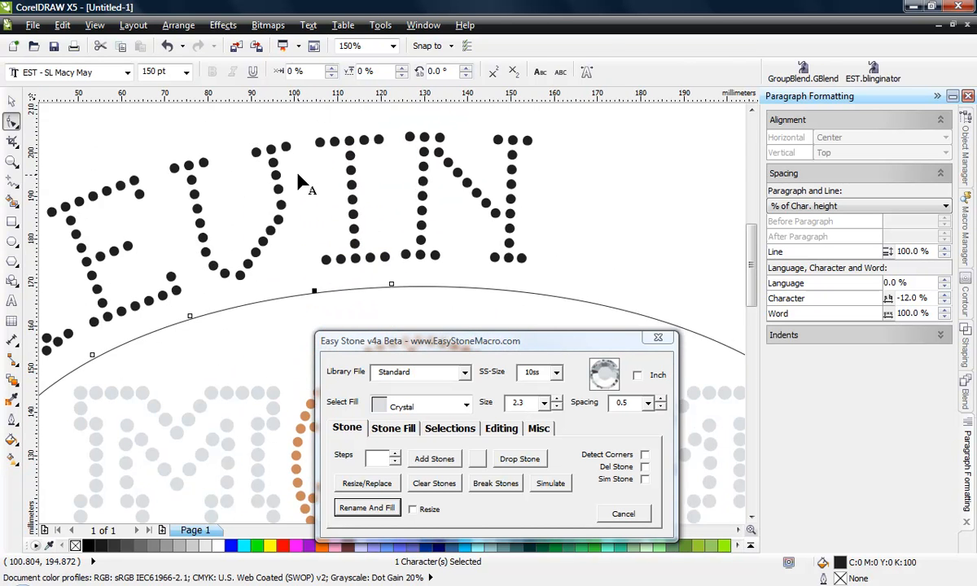
pyautogui.moveTo(313, 292); pyautogui.dragTo(314, 304)
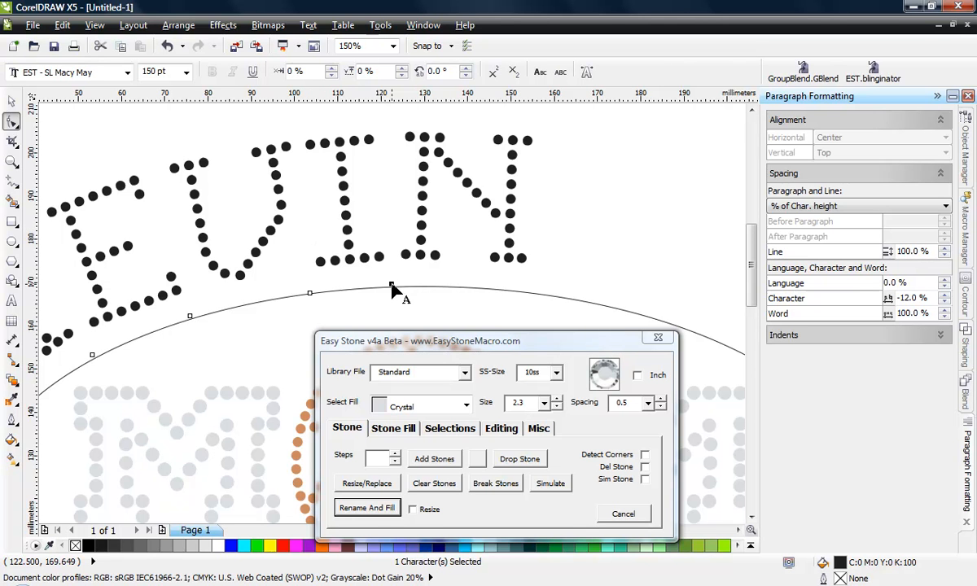
pyautogui.scroll(-1, 453, 267)
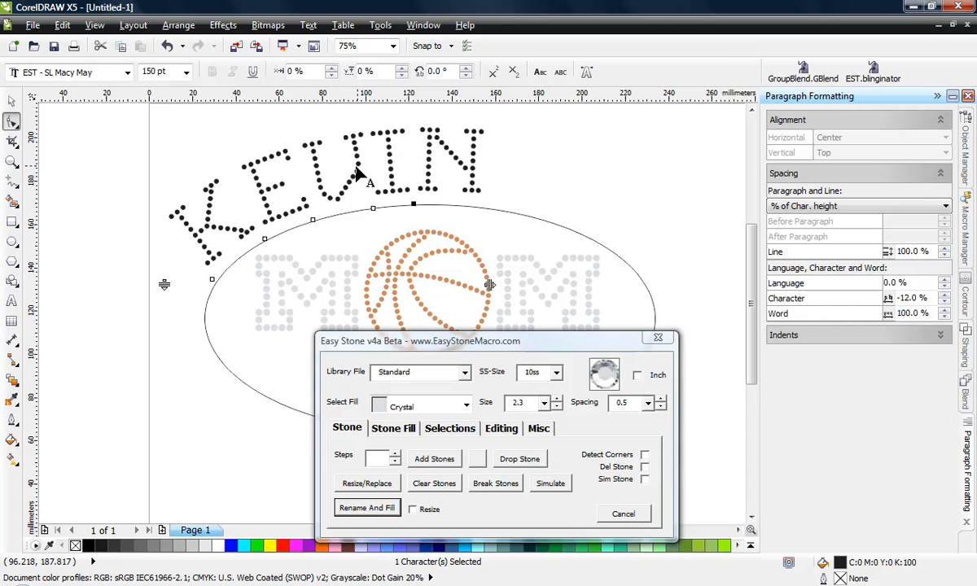
pyautogui.click(11, 100)
pyautogui.click(86, 189)
# Add the text MOM along the ellipse's lower edge in the EST - SL Macy May font at 150 pt
pyautogui.scroll(-1, 90, 190)
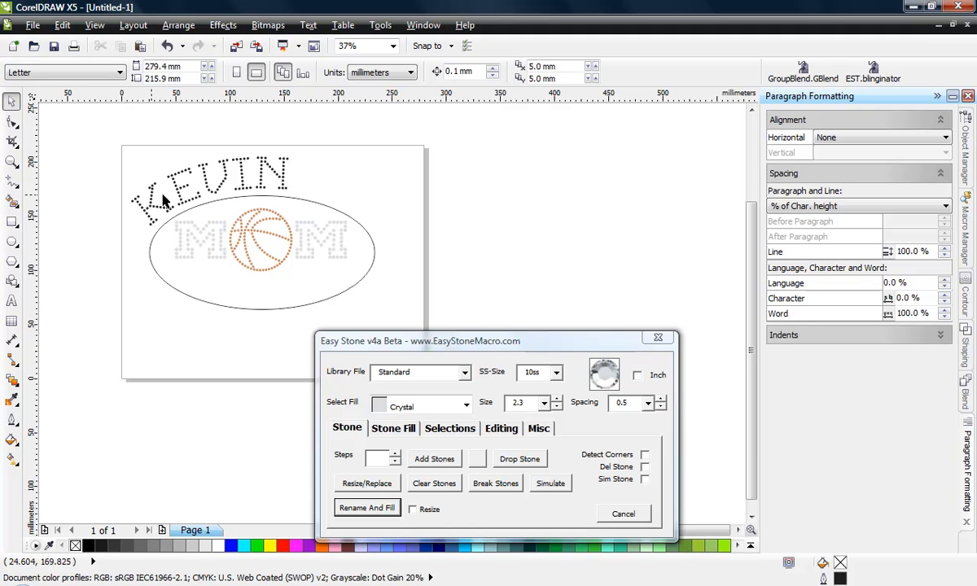
pyautogui.click(12, 300)
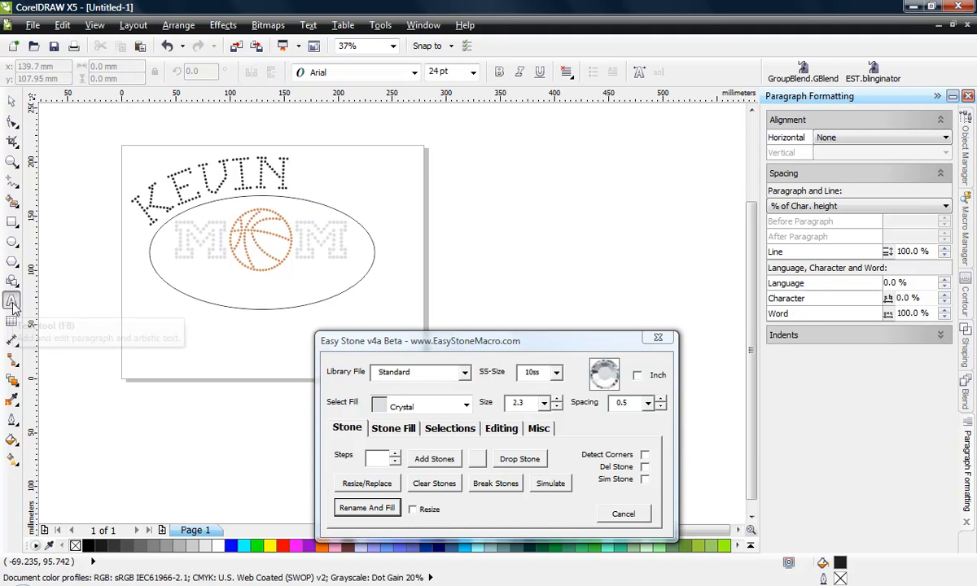
pyautogui.click(293, 306)
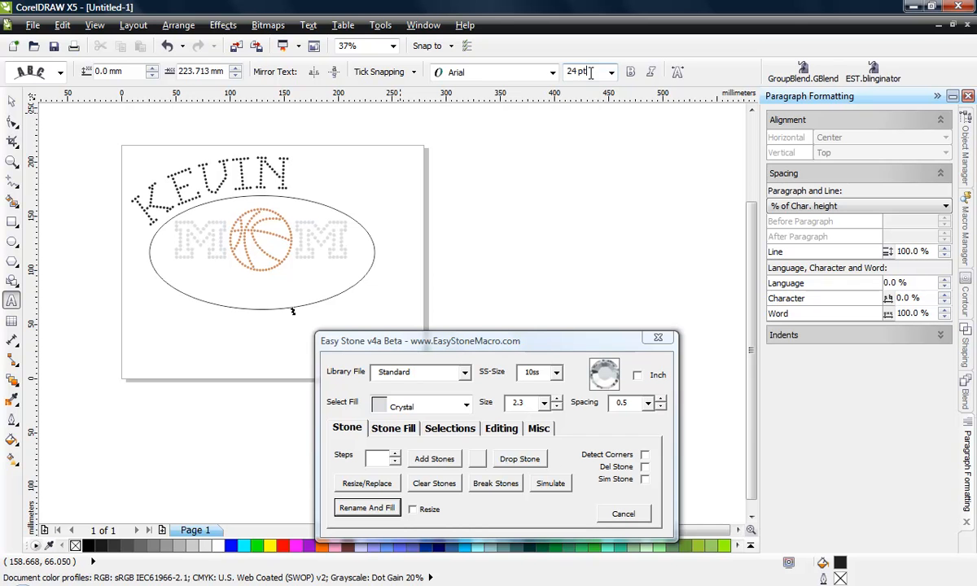
pyautogui.moveTo(593, 72); pyautogui.dragTo(508, 98)
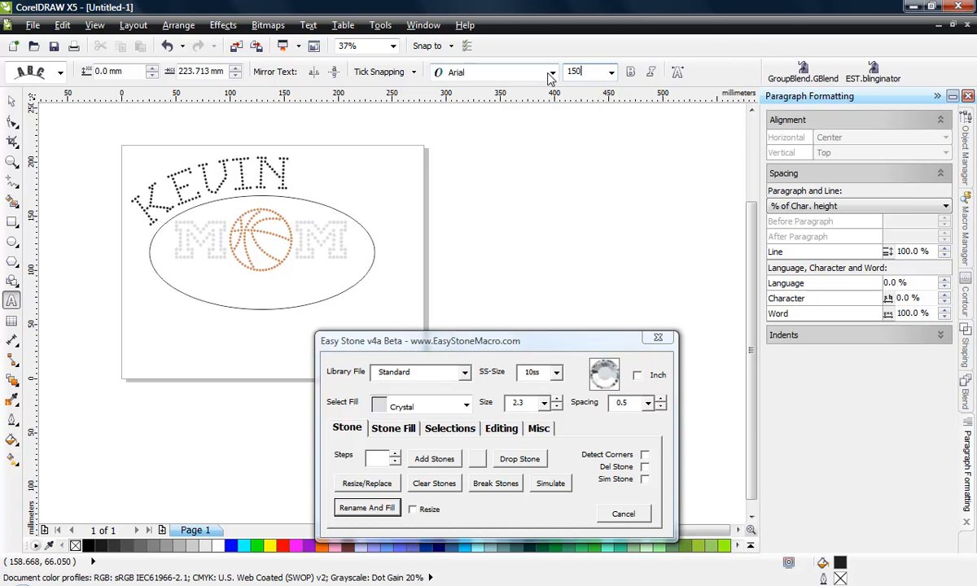
pyautogui.click(553, 72)
pyautogui.click(481, 103)
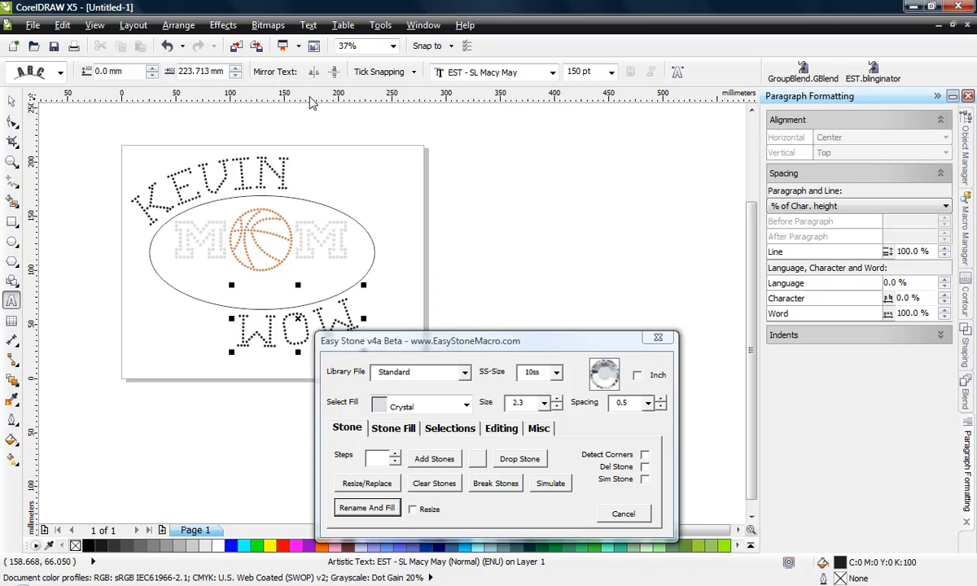
# Mirror the MOM text horizontally and vertically, and move it below the ellipse's lower right side at a 25.4 mm distance from the path
pyautogui.click(316, 76)
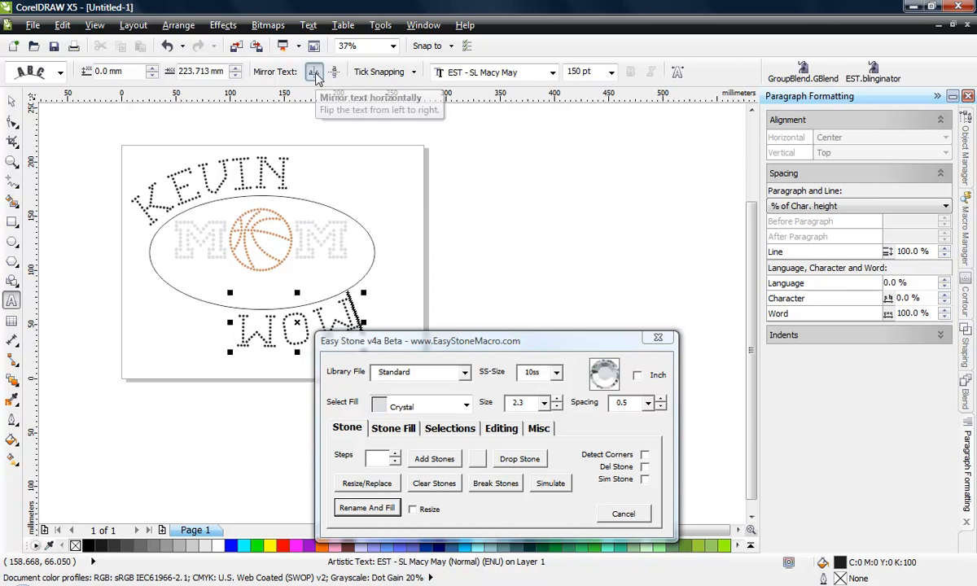
pyautogui.click(334, 74)
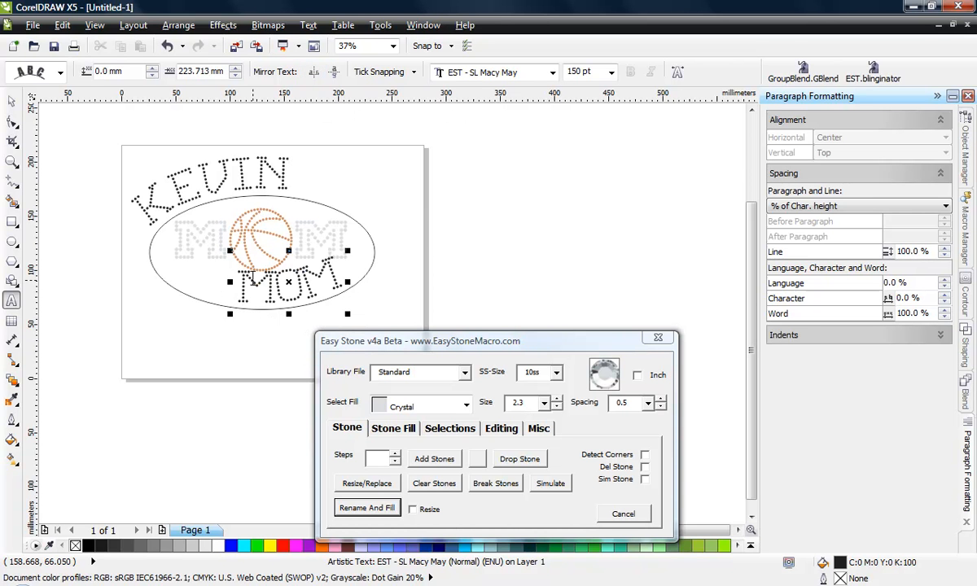
pyautogui.click(11, 105)
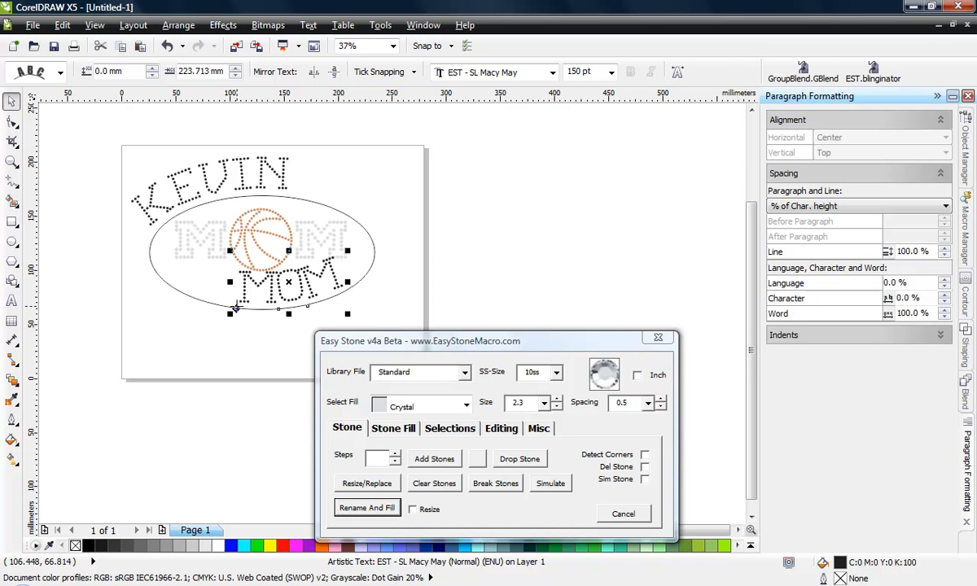
pyautogui.moveTo(235, 307); pyautogui.dragTo(295, 336)
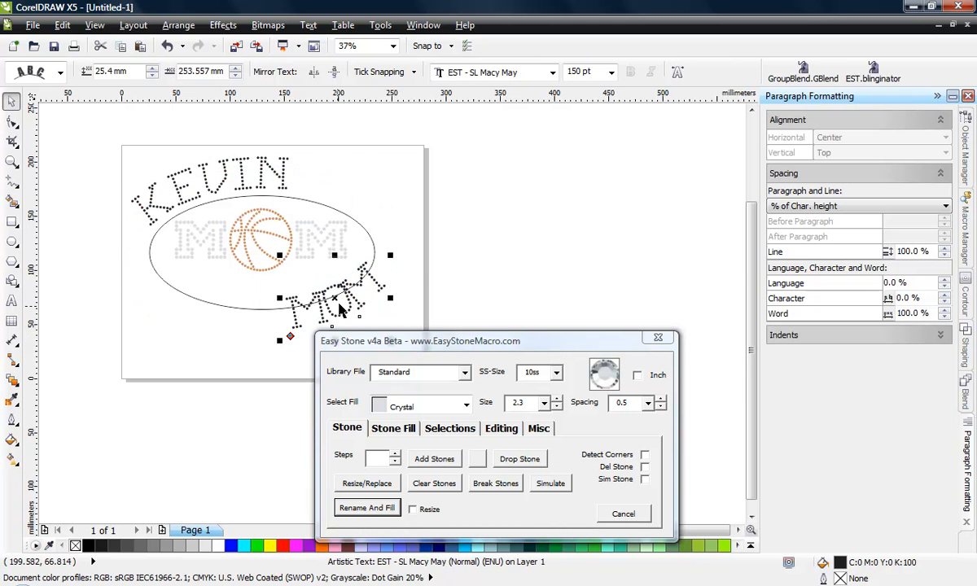
# Set the character spacing of the MOM text along the ellipse to 42%
pyautogui.scroll(2, 338, 304)
pyautogui.scroll(-2, 272, 335)
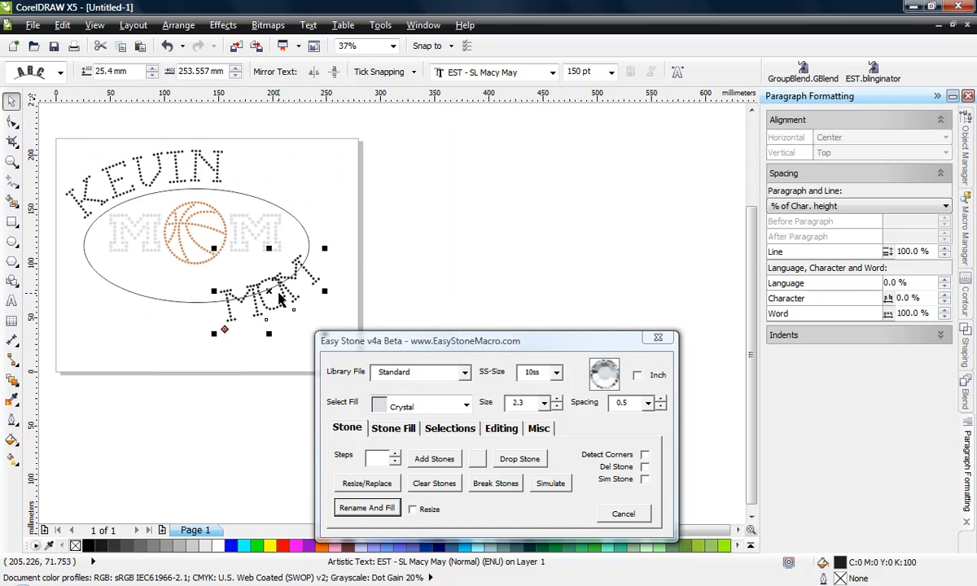
pyautogui.scroll(2, 269, 281)
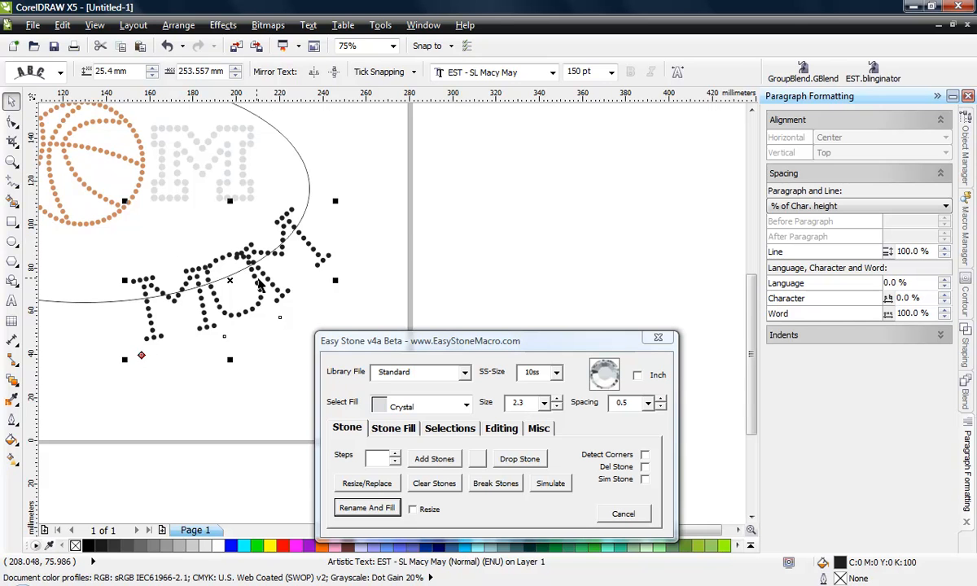
pyautogui.scroll(2, 323, 211)
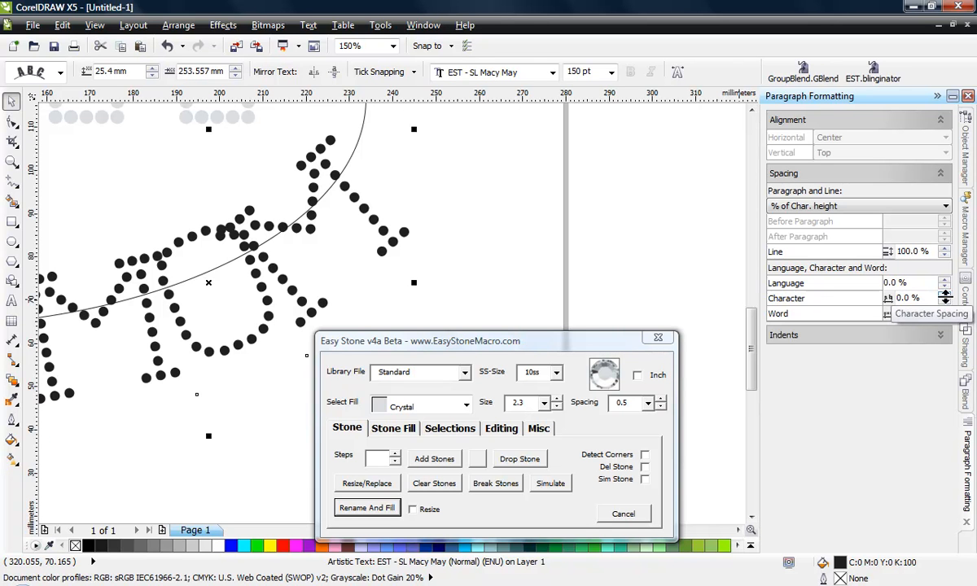
pyautogui.click(944, 301)
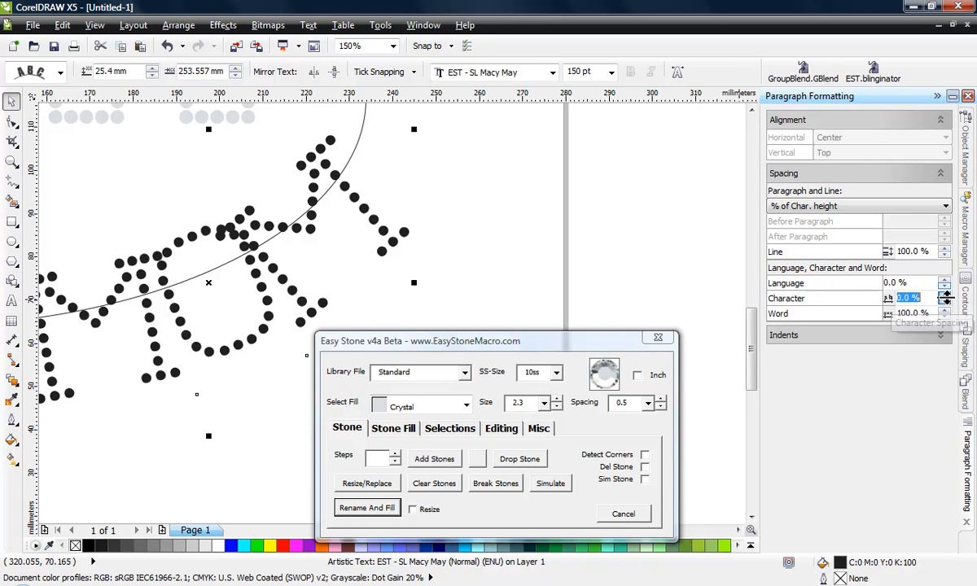
pyautogui.click(944, 296)
pyautogui.click(944, 296)
pyautogui.click(944, 296)
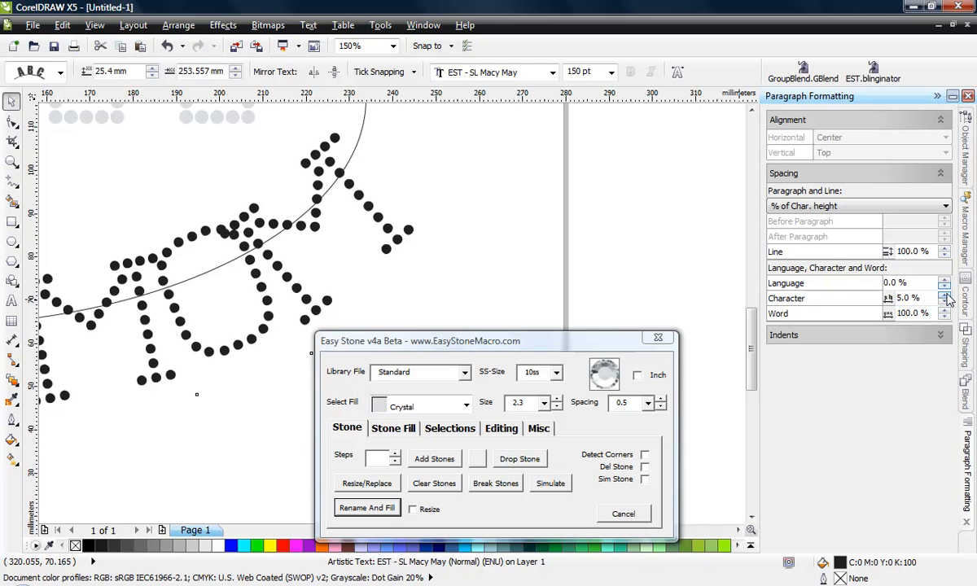
pyautogui.click(944, 297)
pyautogui.click(944, 295)
pyautogui.click(944, 296)
pyautogui.click(944, 295)
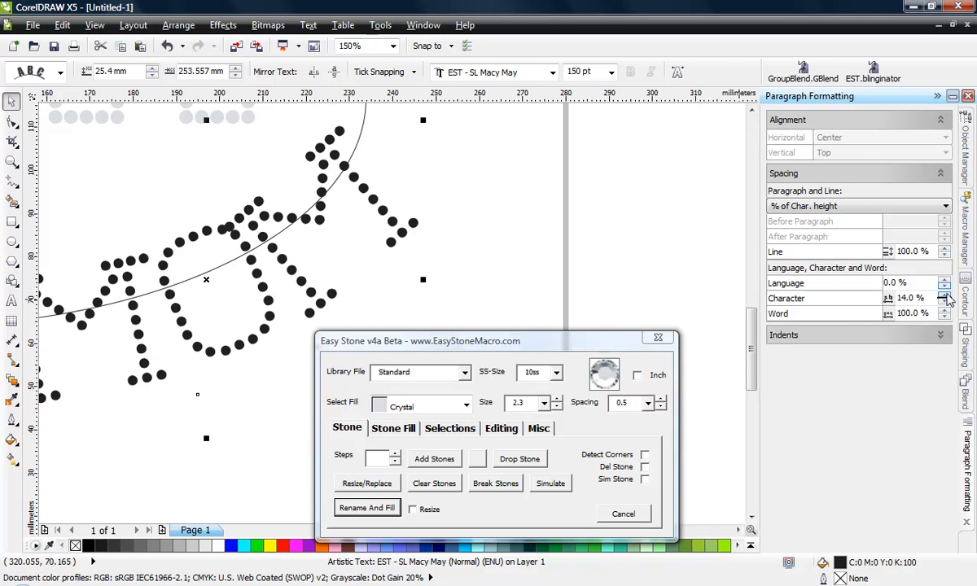
pyautogui.click(944, 295)
pyautogui.click(944, 296)
pyautogui.click(944, 296)
pyautogui.click(944, 295)
pyautogui.click(944, 295)
pyautogui.click(944, 295)
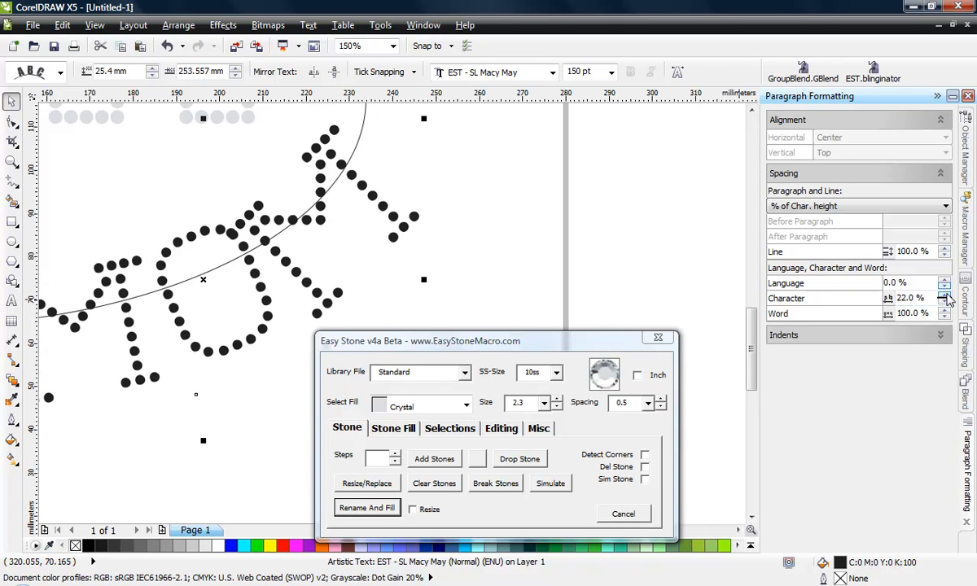
pyautogui.click(944, 296)
pyautogui.click(944, 296)
pyautogui.click(944, 295)
pyautogui.click(944, 296)
pyautogui.click(944, 296)
pyautogui.click(944, 296)
pyautogui.click(944, 296)
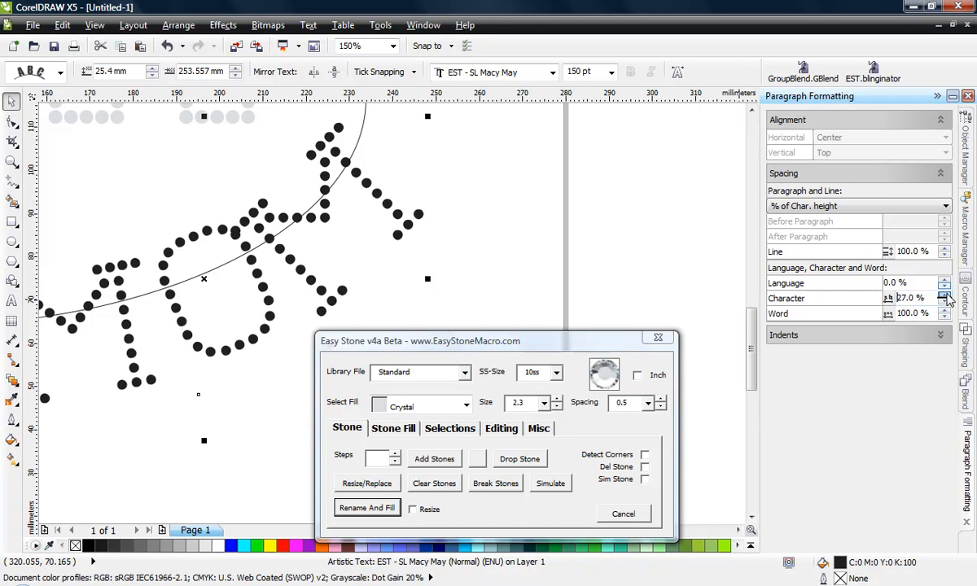
pyautogui.click(944, 295)
pyautogui.click(944, 296)
pyautogui.click(944, 295)
pyautogui.click(944, 296)
pyautogui.click(944, 295)
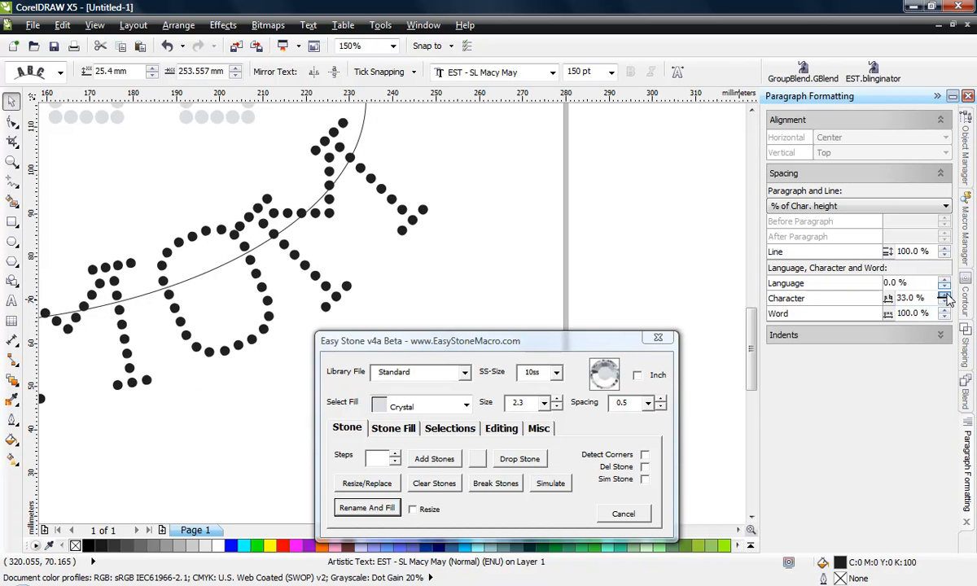
pyautogui.click(944, 295)
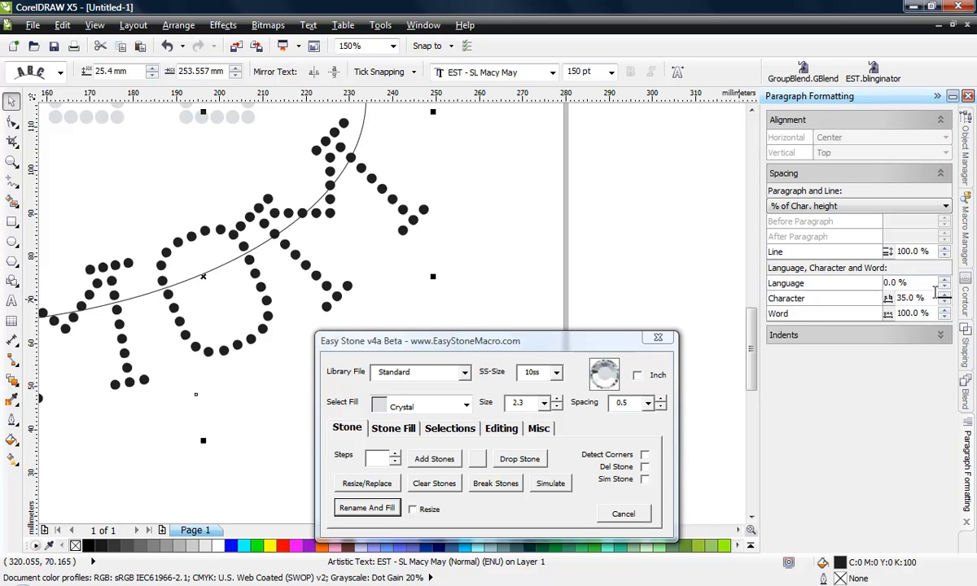
pyautogui.click(944, 295)
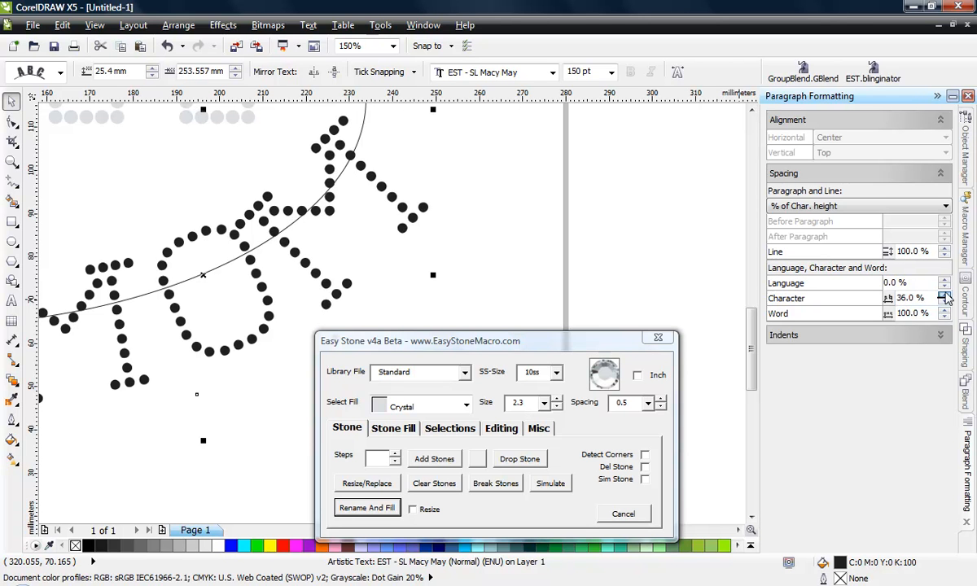
pyautogui.click(944, 295)
pyautogui.click(944, 295)
pyautogui.click(944, 295)
pyautogui.click(944, 295)
pyautogui.click(944, 295)
pyautogui.click(944, 295)
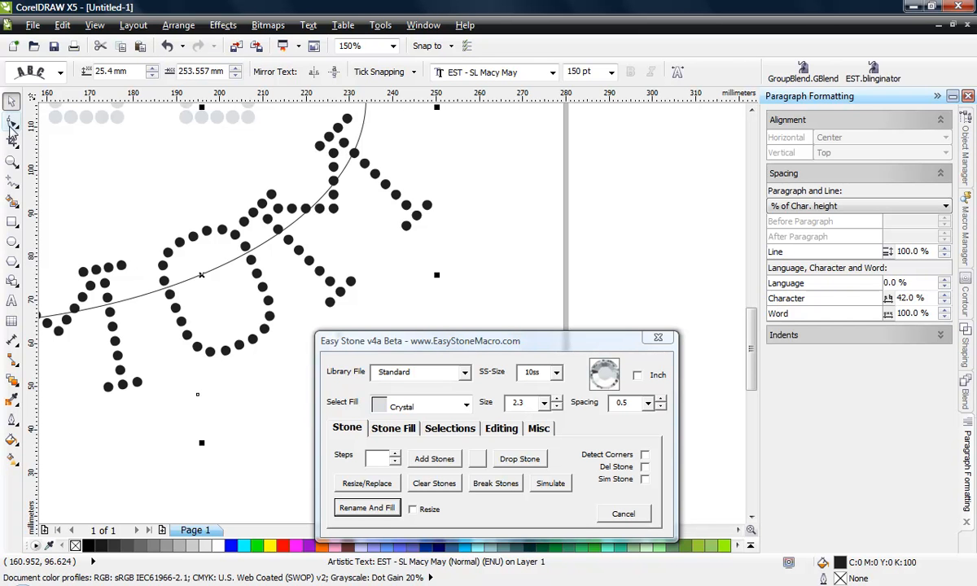
# Shift the letter O of the lower MOM text slightly toward the first M with the Shape tool, and deselect the text
pyautogui.click(12, 122)
pyautogui.moveTo(198, 396)
pyautogui.mouseDown()
pyautogui.moveTo(135, 434)
pyautogui.moveTo(58, 449)
pyautogui.moveTo(244, 374)
pyautogui.moveTo(351, 282)
pyautogui.moveTo(376, 241)
pyautogui.moveTo(196, 399)
pyautogui.moveTo(180, 423)
pyautogui.moveTo(190, 425)
pyautogui.moveTo(185, 400)
pyautogui.mouseUp()
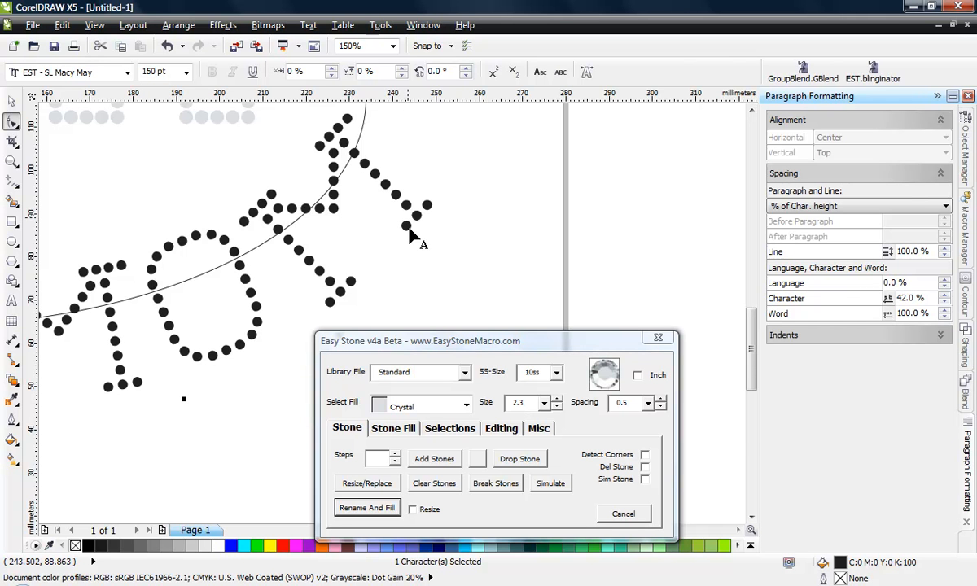
pyautogui.scroll(-2, 413, 236)
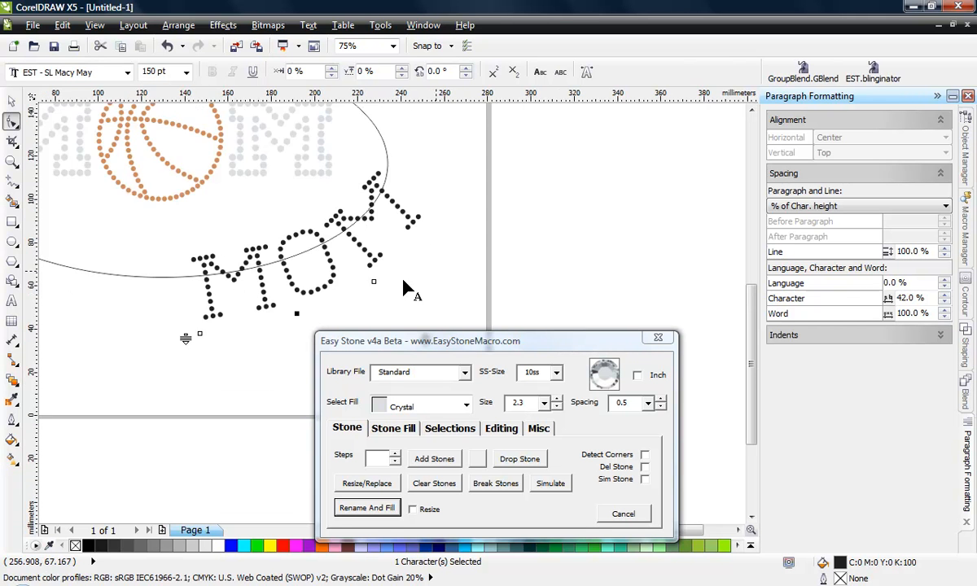
pyautogui.click(11, 101)
pyautogui.click(120, 323)
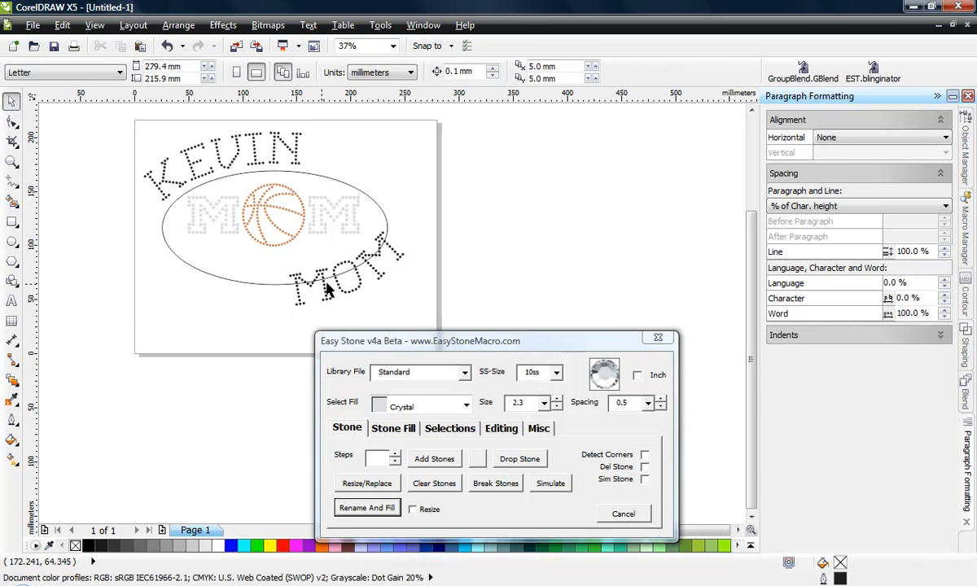
pyautogui.click(328, 291)
pyautogui.rightClick(328, 290)
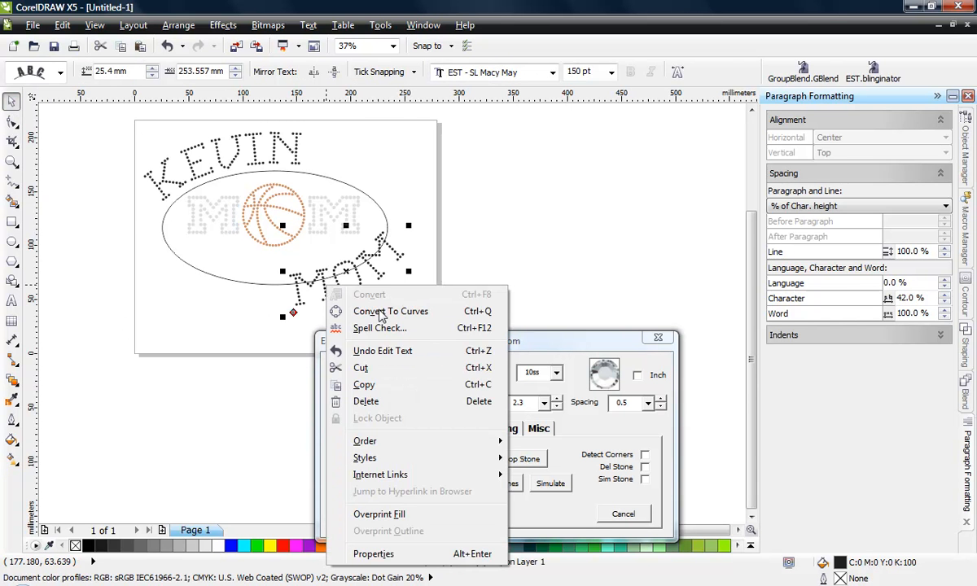
pyautogui.click(411, 198)
pyautogui.click(407, 208)
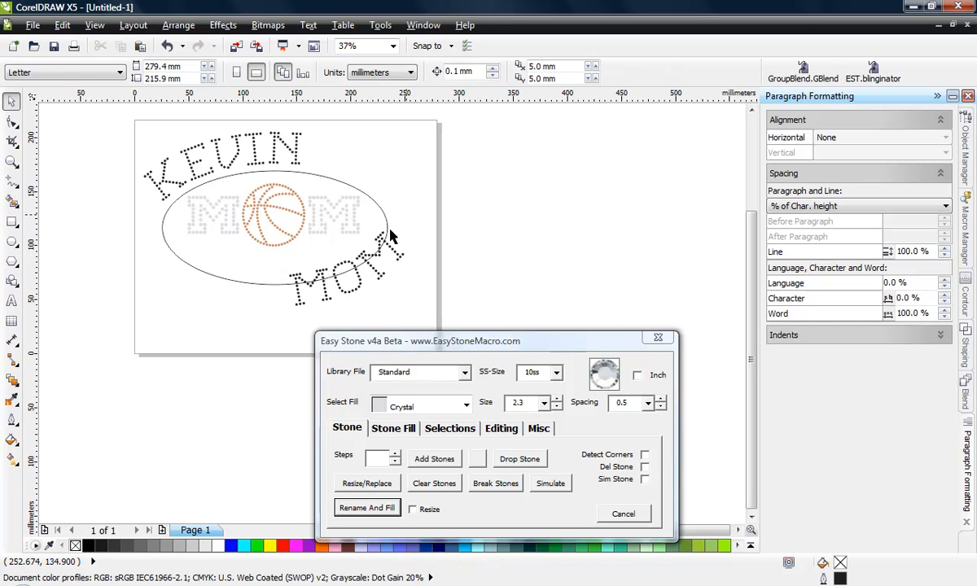
# Convert the ellipse that carries the name and MOM text to curves
pyautogui.click(389, 227)
pyautogui.rightClick(389, 228)
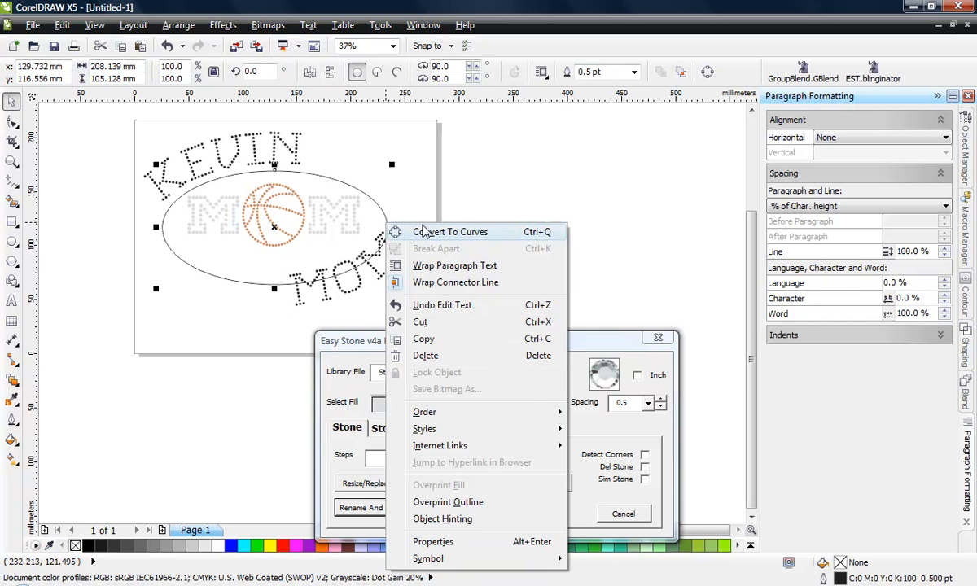
pyautogui.click(423, 232)
pyautogui.click(408, 193)
pyautogui.click(380, 206)
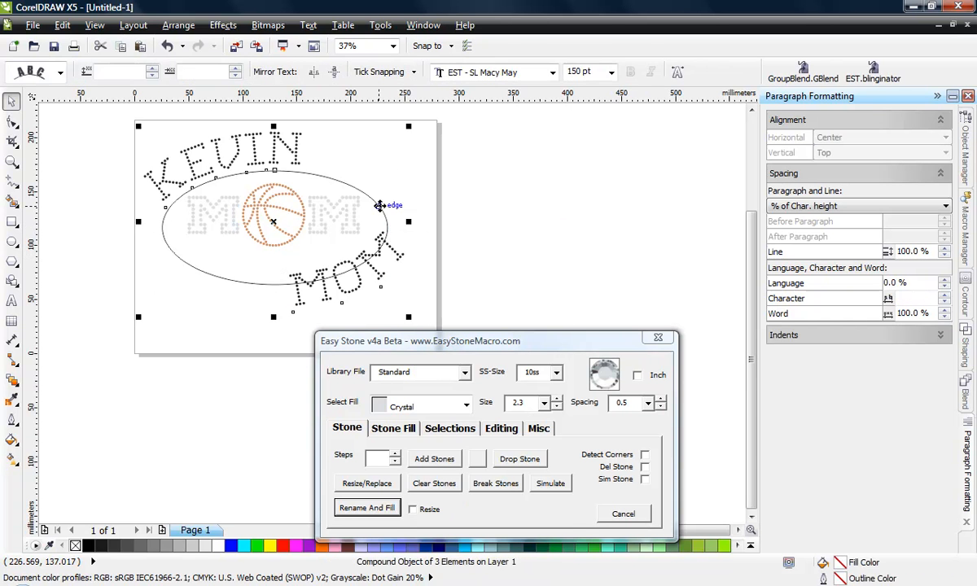
pyautogui.doubleClick(380, 206)
pyautogui.click(11, 101)
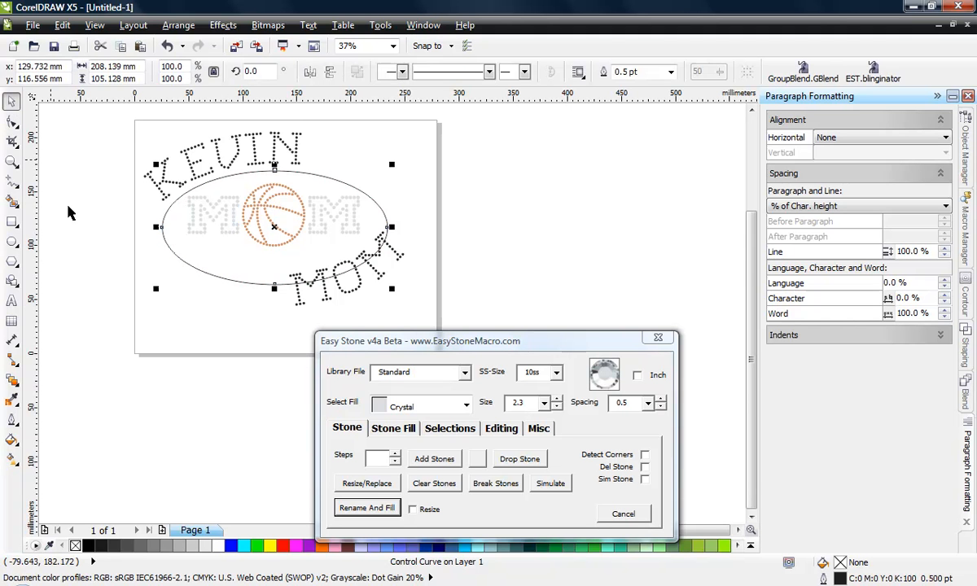
# Move the ellipse with its fitted text away from the basketball design, and undo the move
pyautogui.click(175, 269)
pyautogui.moveTo(183, 269); pyautogui.dragTo(145, 354)
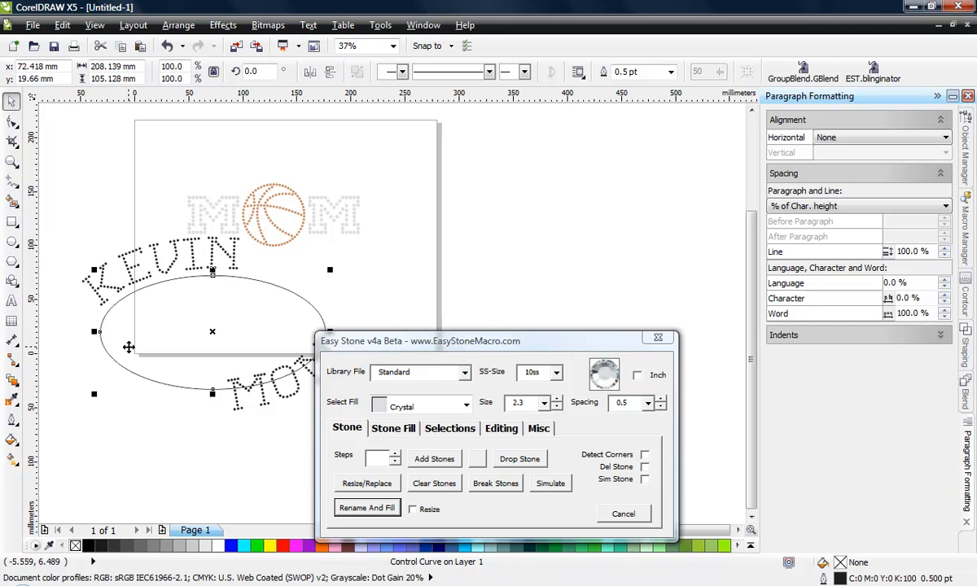
pyautogui.hotkey('ctrl', 'z')
# Convert the name text and the lower MOM text to curves
pyautogui.rightClick(224, 166)
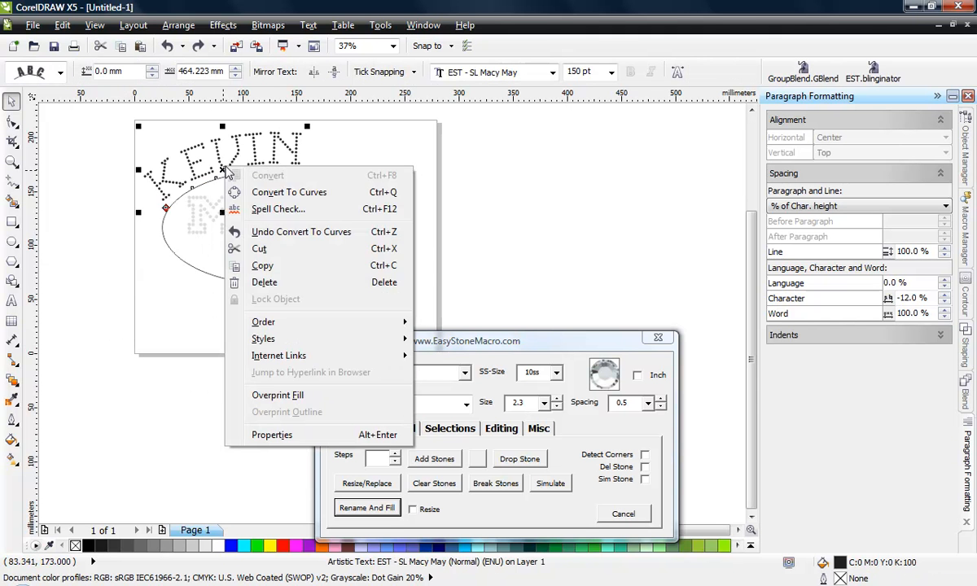
pyautogui.click(244, 190)
pyautogui.click(272, 295)
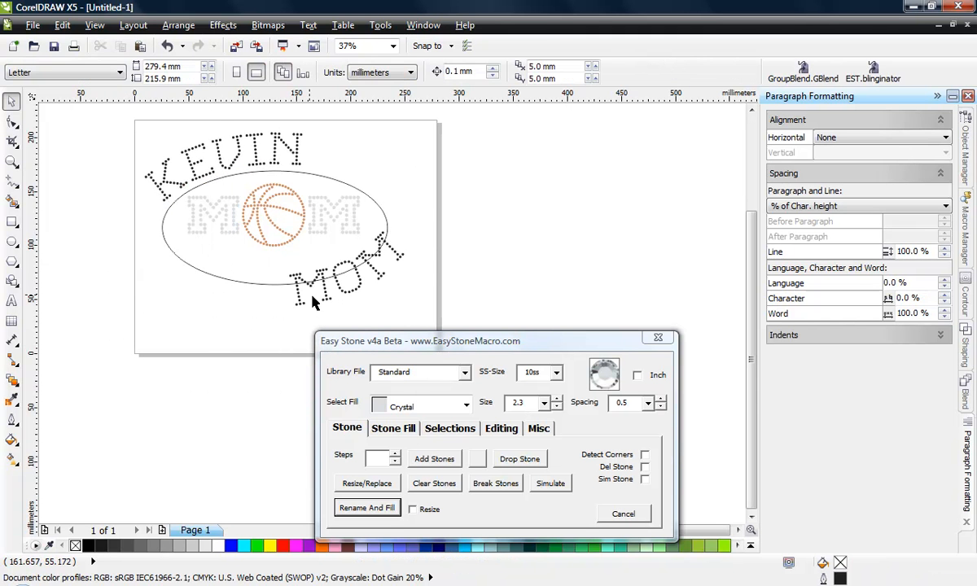
pyautogui.click(295, 290)
pyautogui.rightClick(298, 302)
pyautogui.click(334, 327)
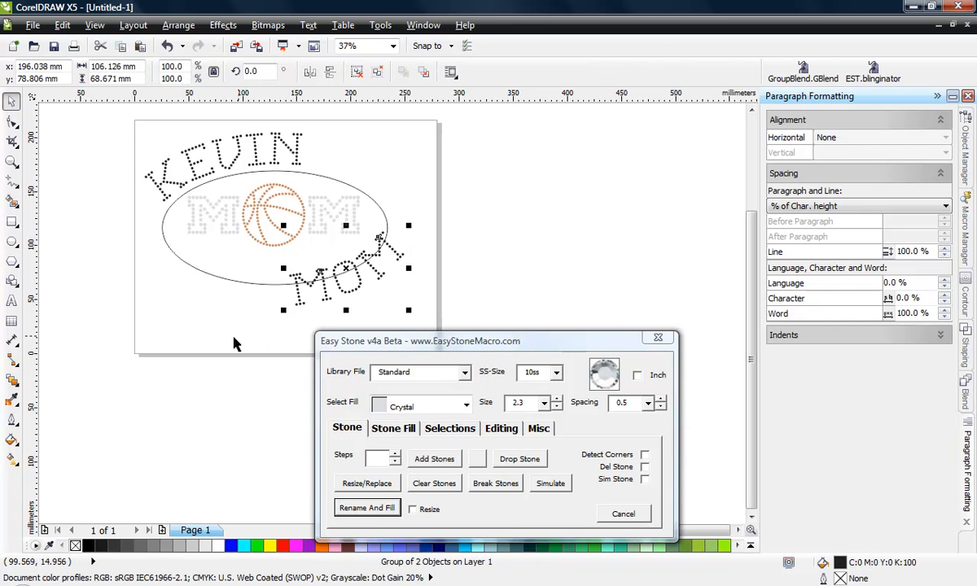
# Delete the ellipse used as the text path, keeping the converted lettering
pyautogui.click(228, 279)
pyautogui.click(232, 271)
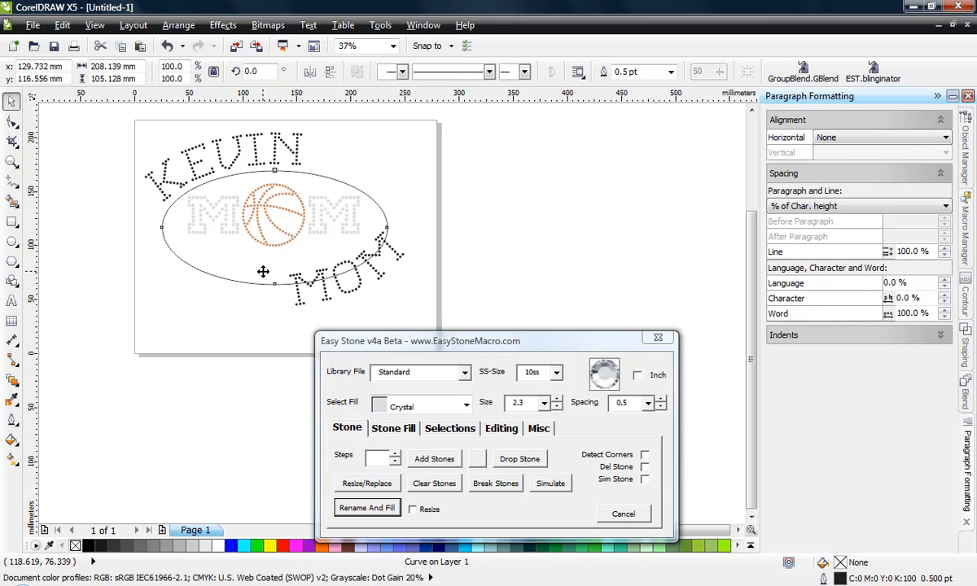
pyautogui.press('Delete')
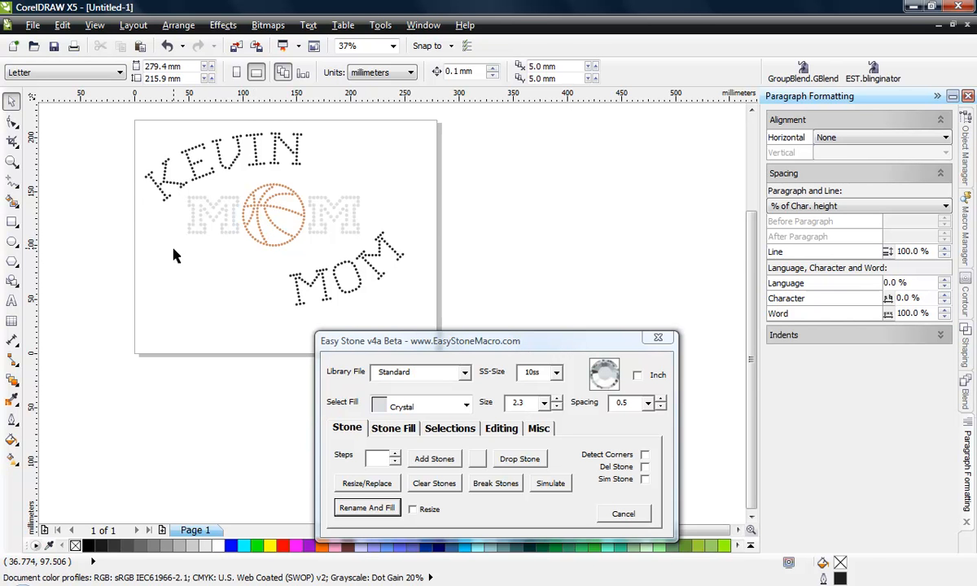
pyautogui.moveTo(172, 255); pyautogui.dragTo(376, 179)
pyautogui.scroll(2, 304, 223)
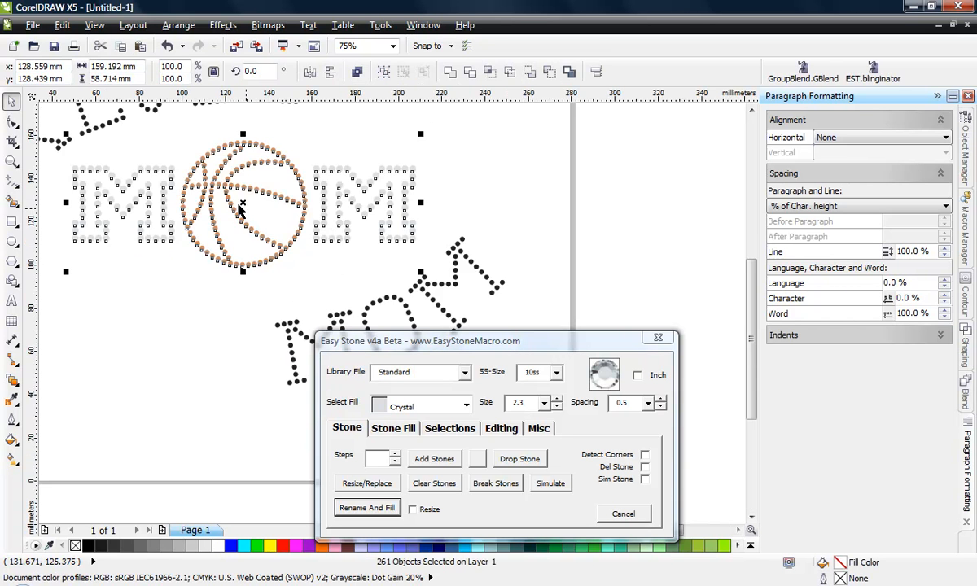
pyautogui.scroll(-2, 289, 227)
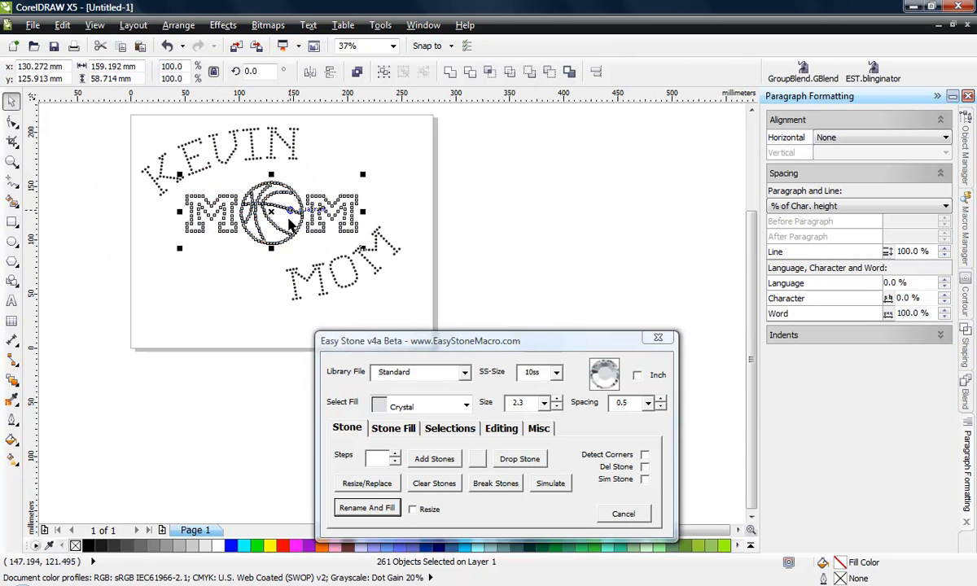
pyautogui.click(275, 298)
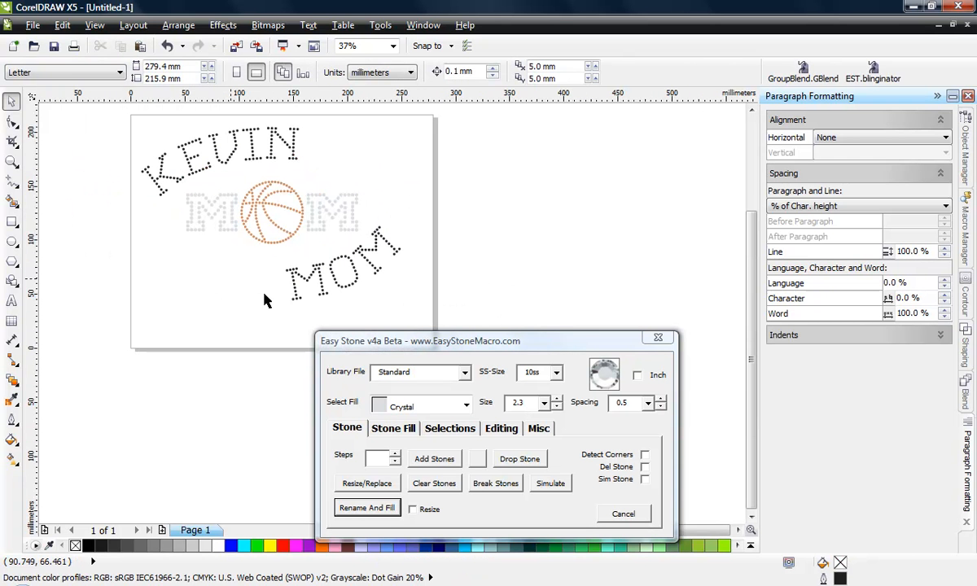
# Delete the curved black MOM lettering below the basketball design
pyautogui.moveTo(408, 225); pyautogui.dragTo(287, 327)
pyautogui.click(295, 290)
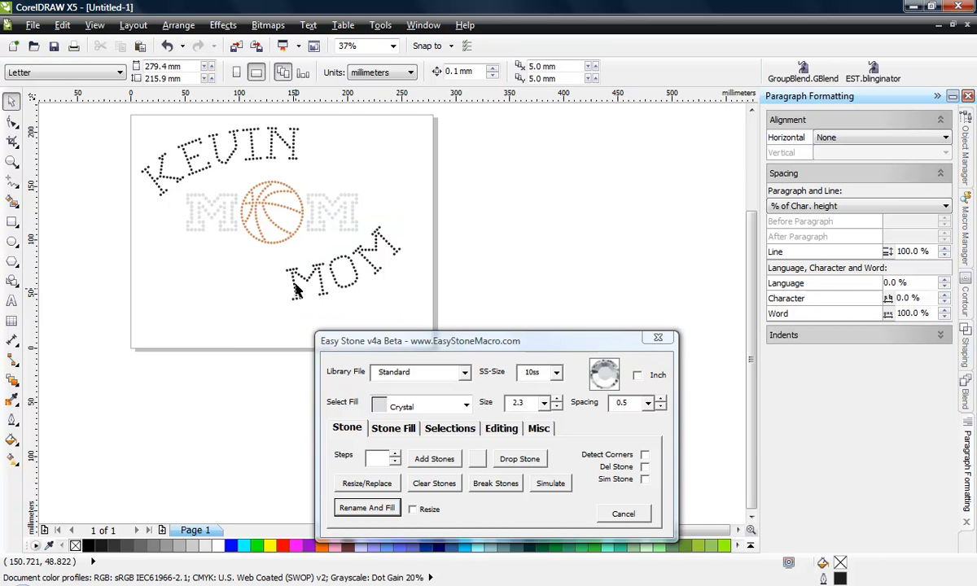
pyautogui.click(283, 266)
pyautogui.press('Delete')
# Break the converted name lettering apart with Easy Stone's Break R-Text, and move the Easy Stone dialog clear of the design
pyautogui.scroll(-1, 256, 301)
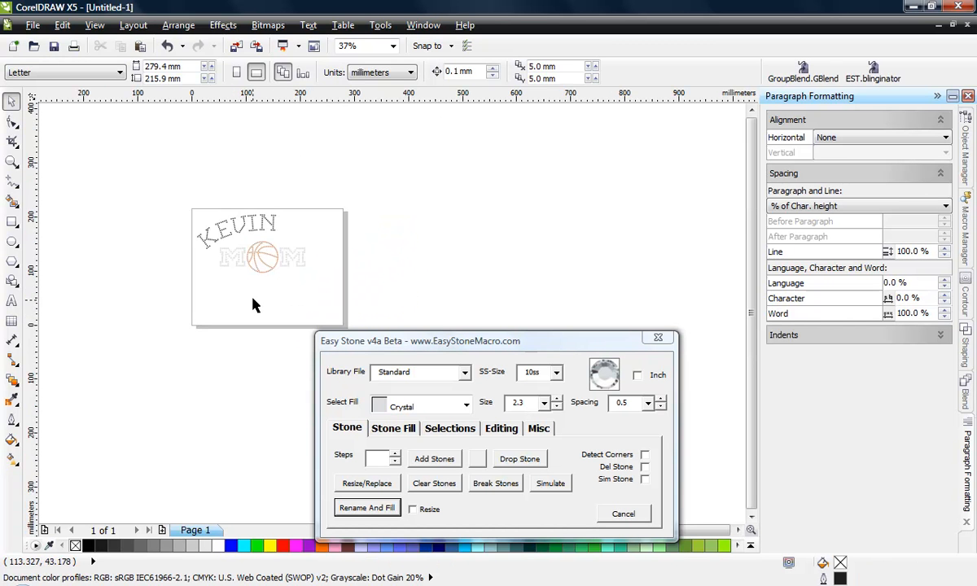
pyautogui.scroll(1, 252, 269)
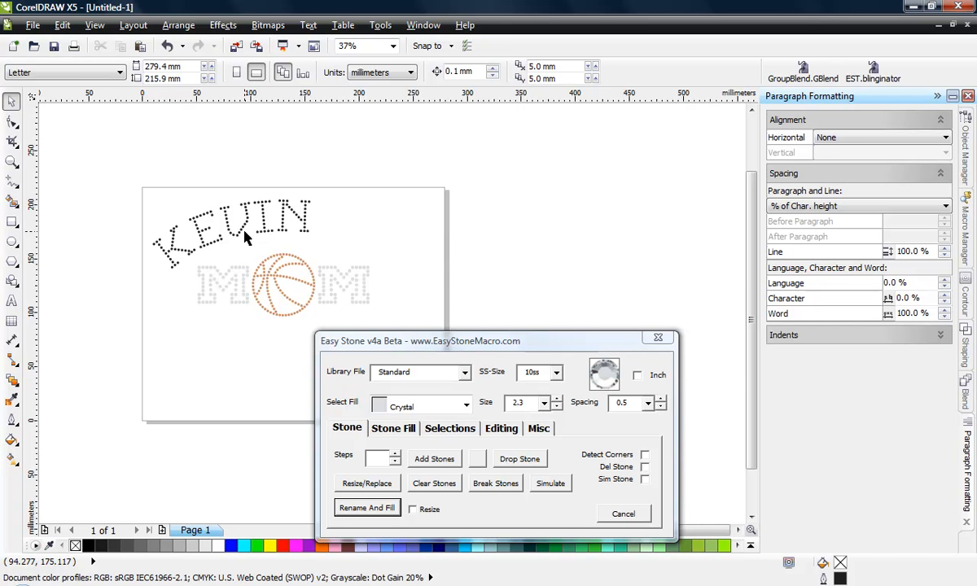
pyautogui.click(241, 234)
pyautogui.scroll(1, 195, 248)
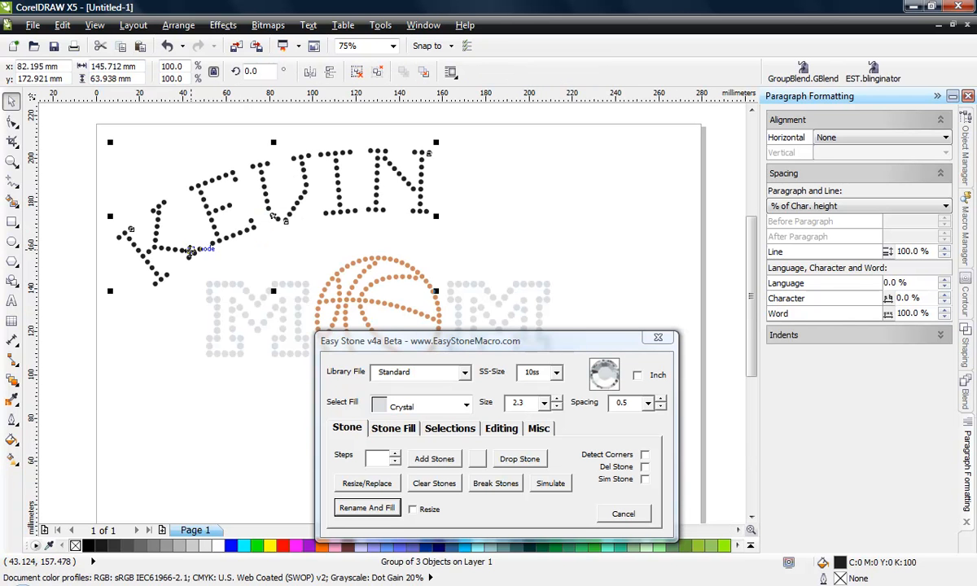
pyautogui.click(502, 428)
pyautogui.click(424, 480)
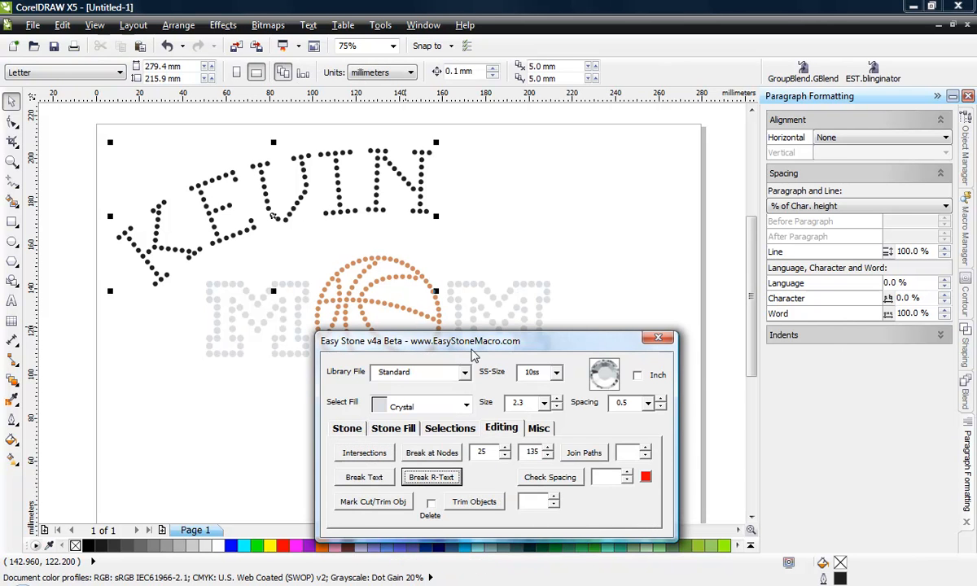
pyautogui.moveTo(501, 343); pyautogui.dragTo(722, 324)
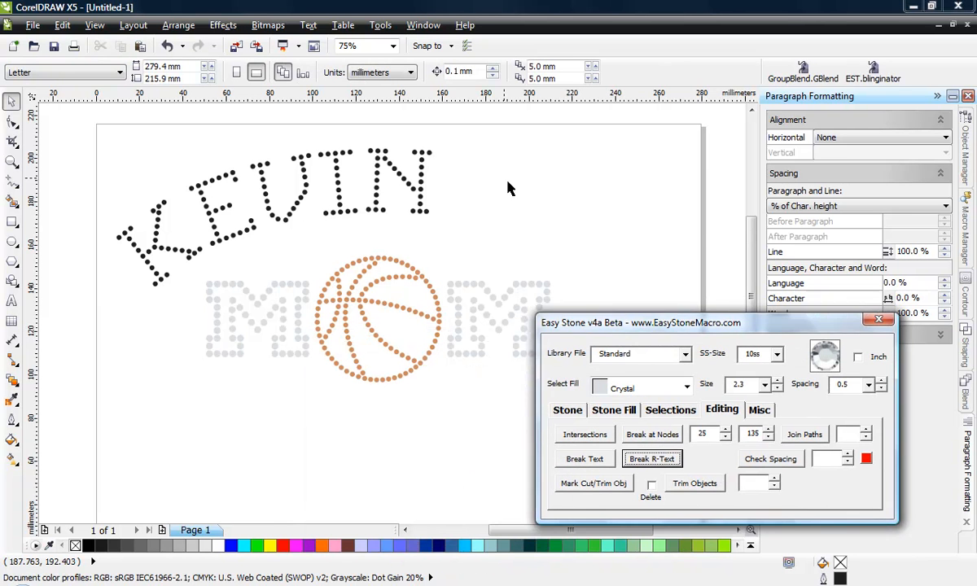
pyautogui.scroll(2, 431, 216)
pyautogui.click(437, 217)
pyautogui.click(411, 217)
pyautogui.click(457, 285)
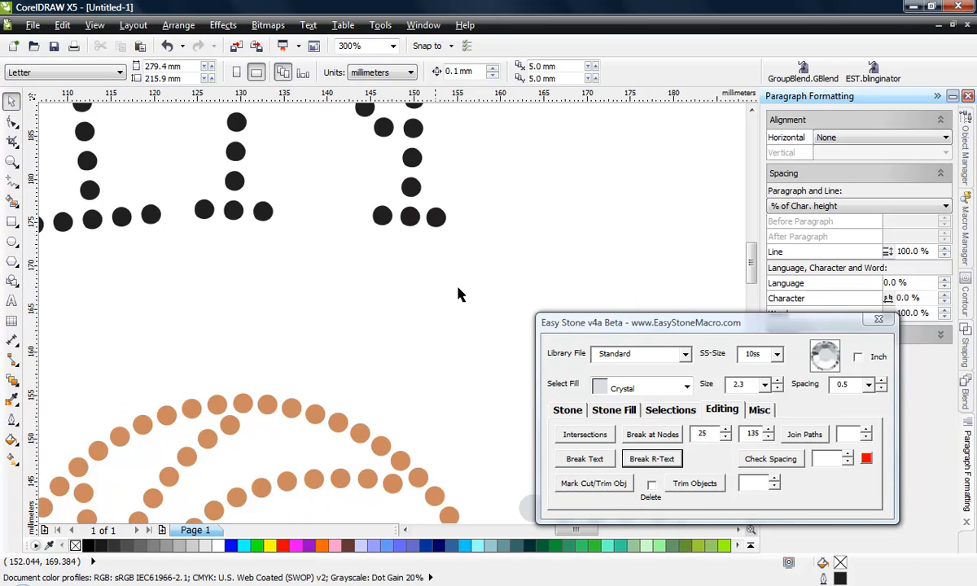
pyautogui.scroll(-2, 483, 280)
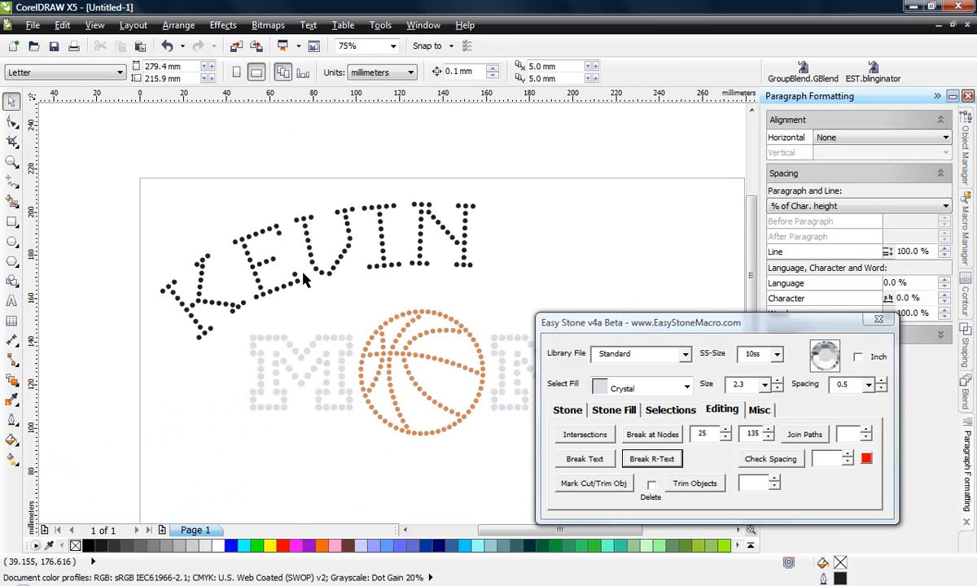
# Select only the black name curves with Easy Stone, marking one as reference and creating a selection by matching fill around the name
pyautogui.click(669, 410)
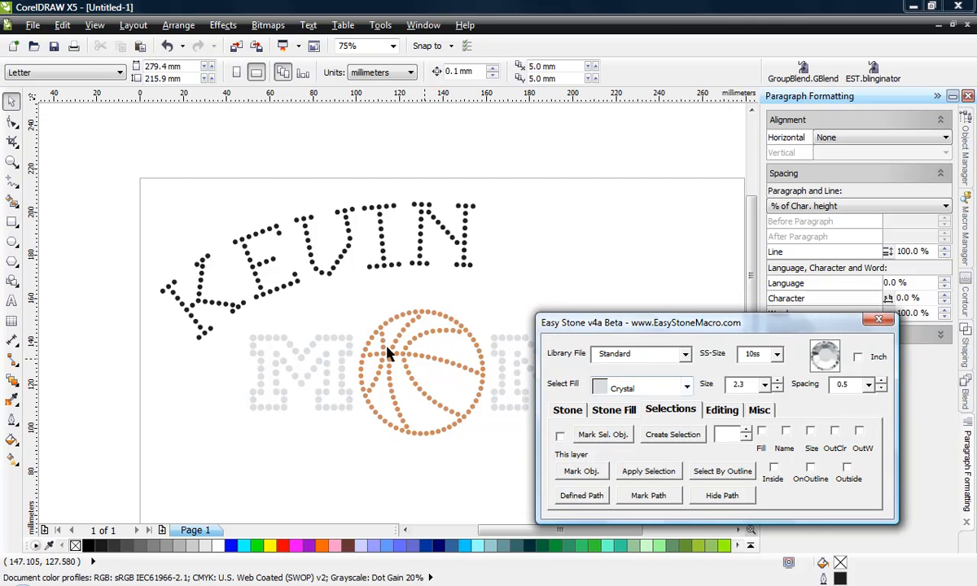
pyautogui.click(118, 195)
pyautogui.moveTo(120, 182); pyautogui.dragTo(500, 351)
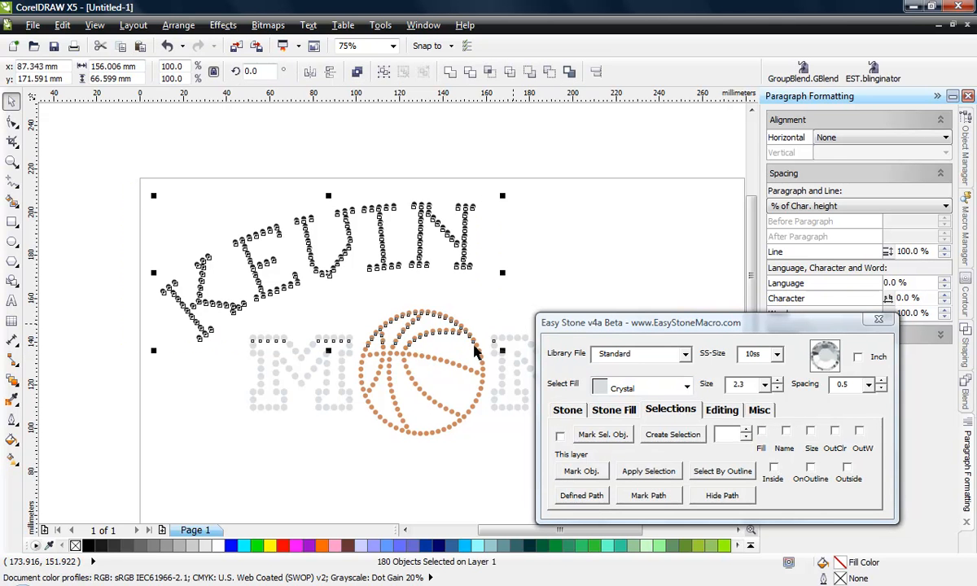
pyautogui.click(182, 365)
pyautogui.click(199, 335)
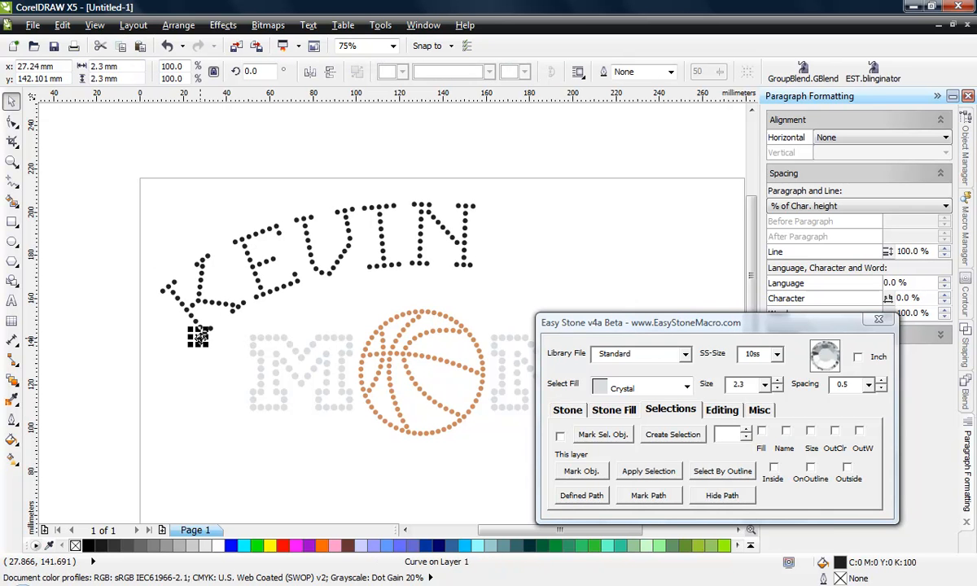
pyautogui.click(612, 435)
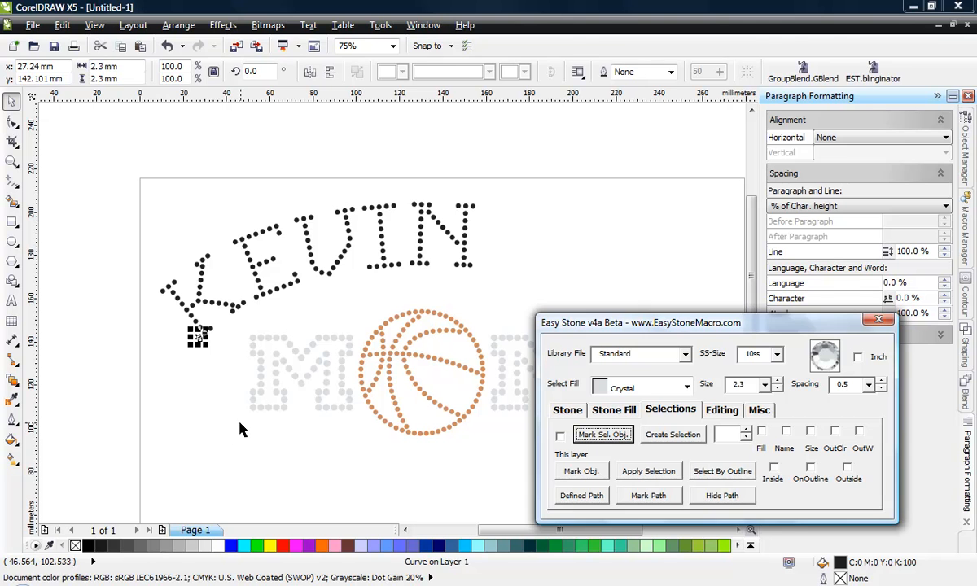
pyautogui.moveTo(114, 167); pyautogui.dragTo(521, 388)
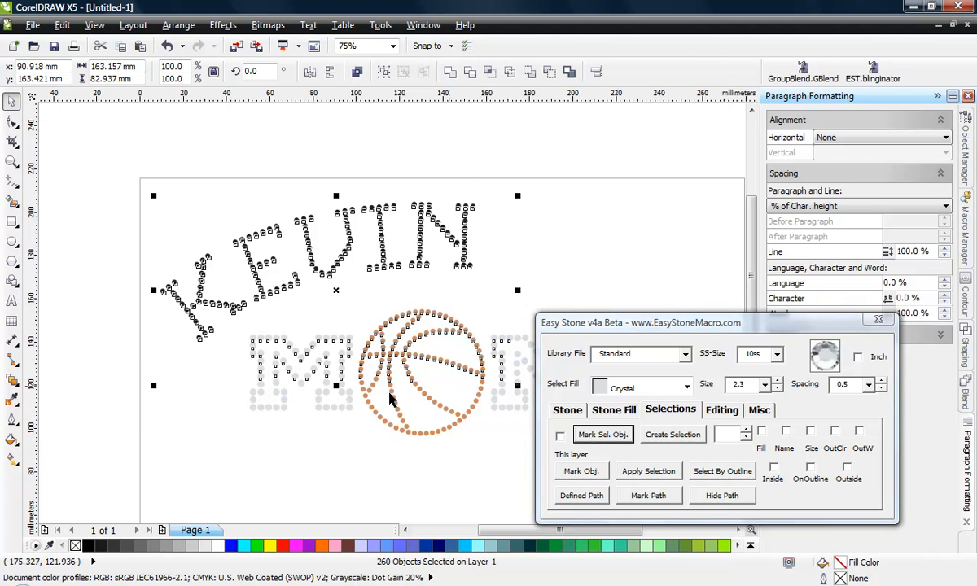
pyautogui.click(761, 432)
pyautogui.click(691, 437)
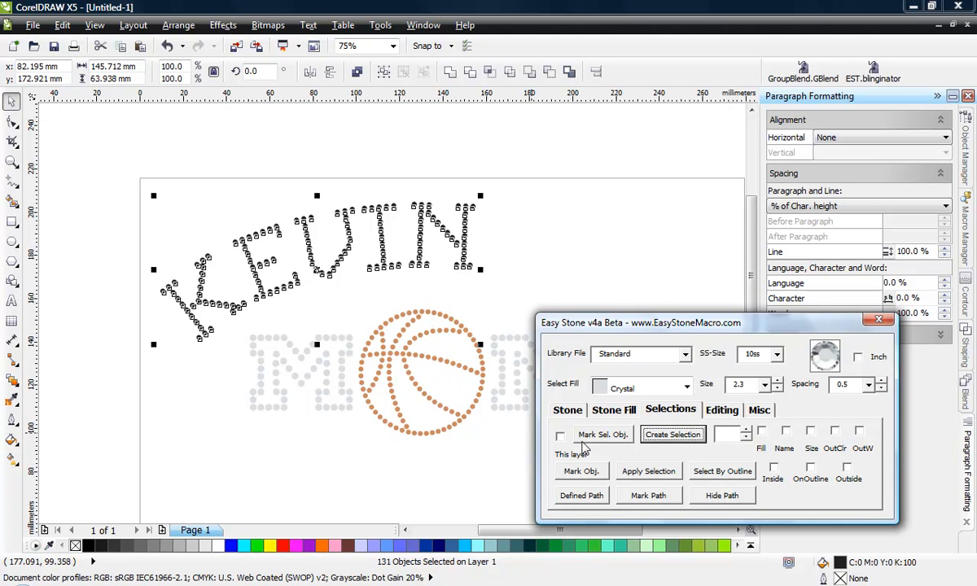
# Convert the selected name curves to 10ss stones of size 2.3 with Easy Stone's Resize/Replace, and clear the selection
pyautogui.click(568, 411)
pyautogui.click(584, 464)
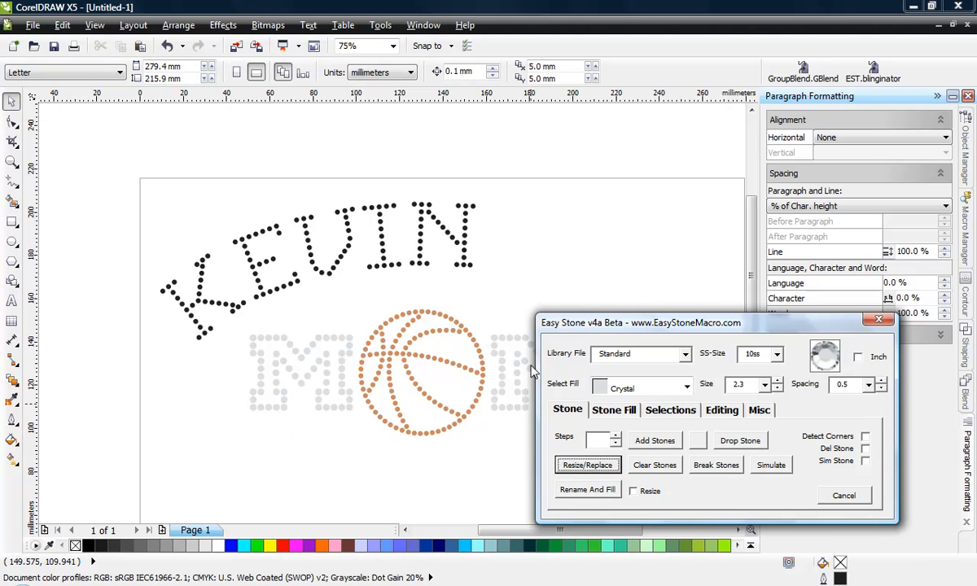
pyautogui.click(173, 211)
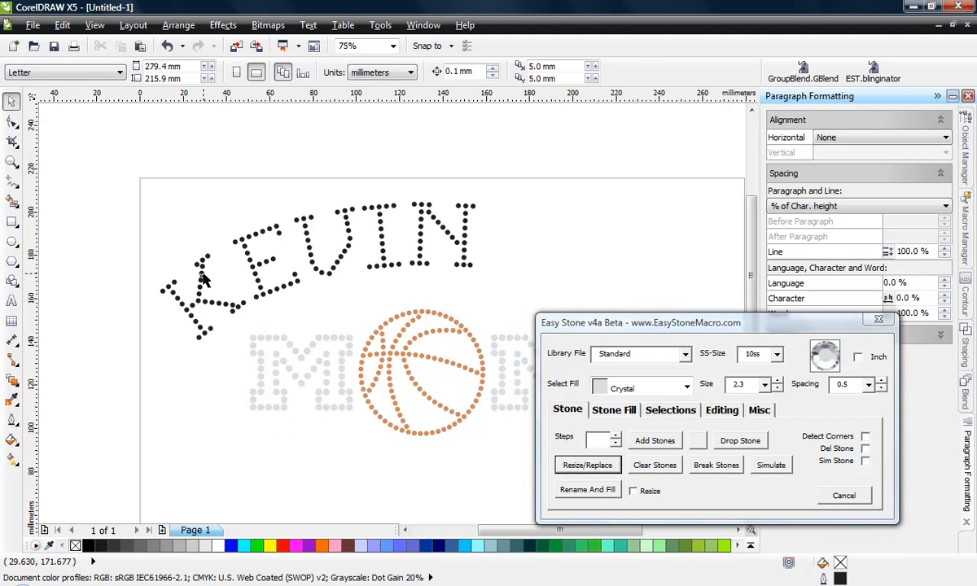
# Mark one black name stone as reference and create a selection of all stones around the name that share its fill
pyautogui.click(201, 276)
pyautogui.click(667, 410)
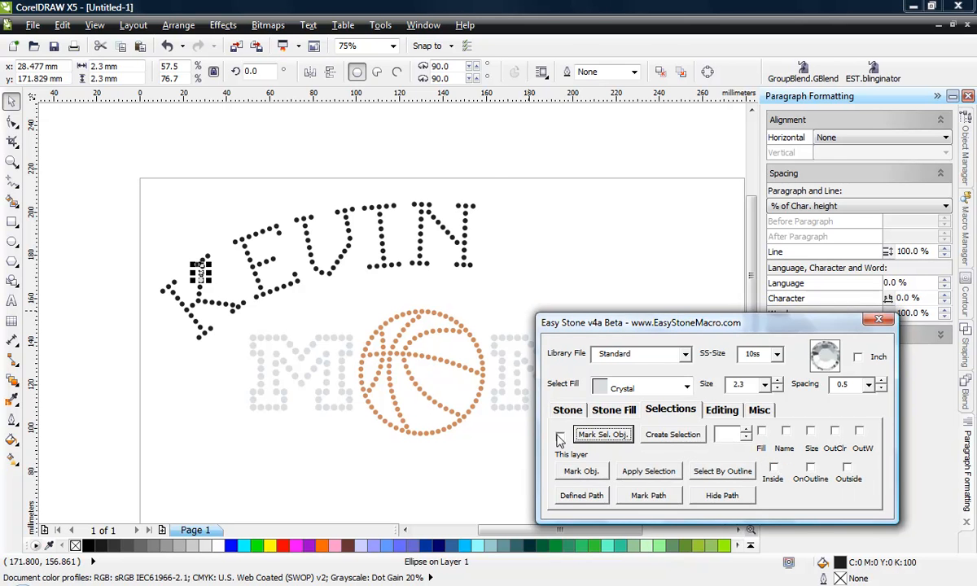
pyautogui.moveTo(112, 139); pyautogui.dragTo(494, 376)
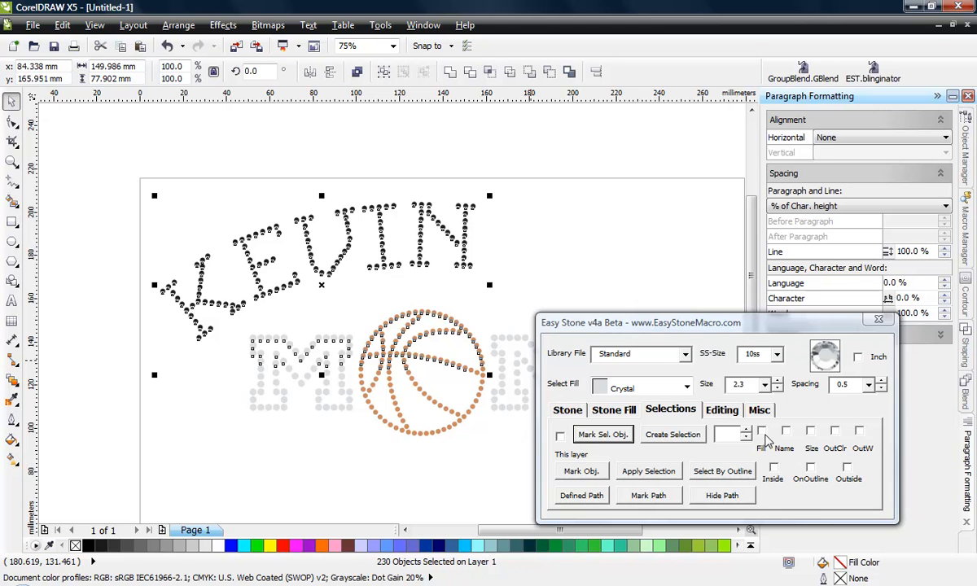
pyautogui.click(761, 431)
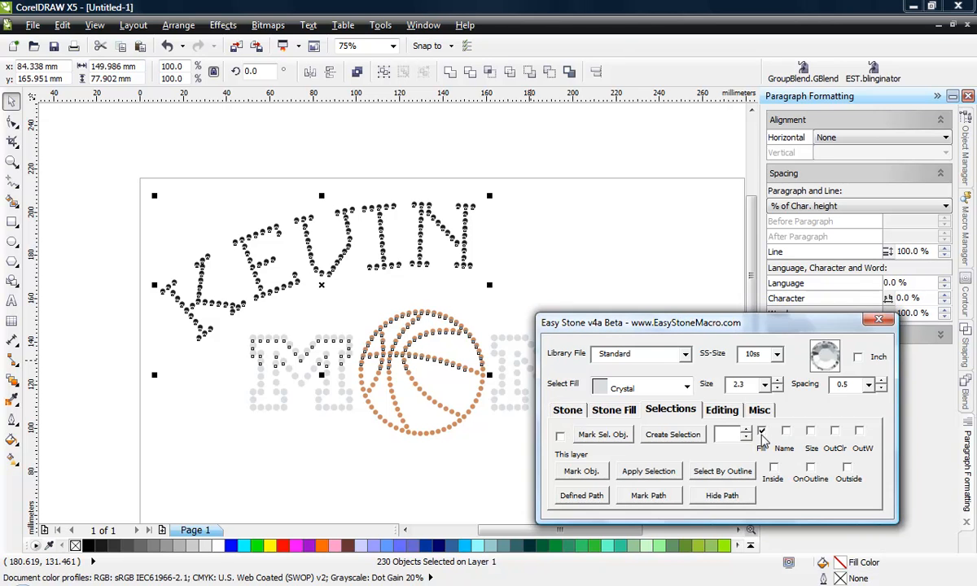
pyautogui.click(672, 436)
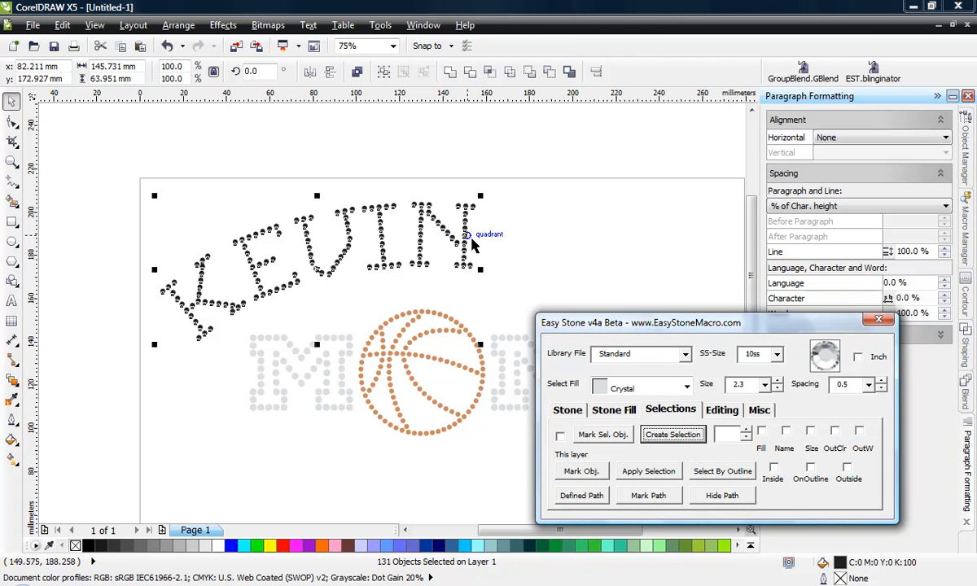
# Set the stone fill to Orange and apply it to the selected name stones with Rename And Fill
pyautogui.click(569, 412)
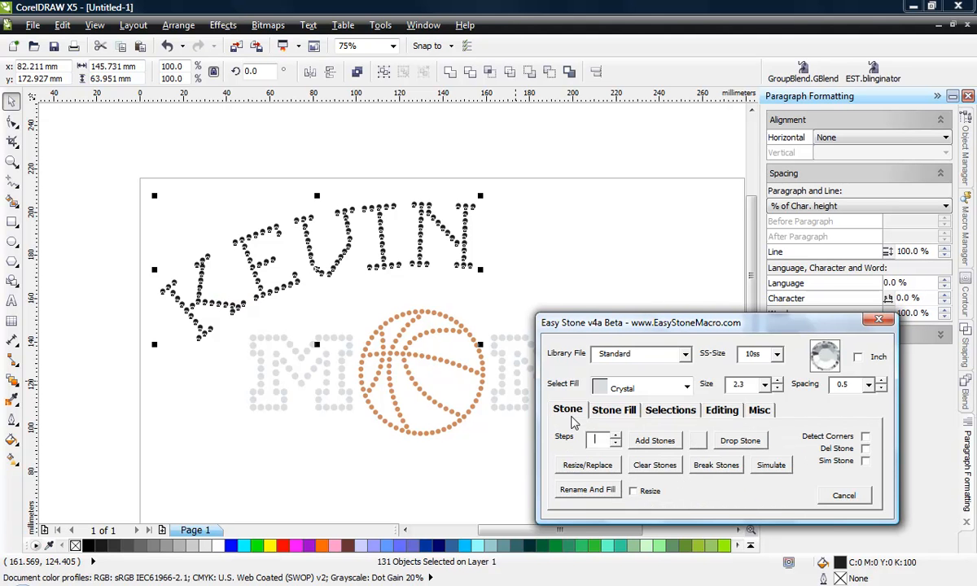
pyautogui.click(687, 388)
pyautogui.scroll(-4, 644, 465)
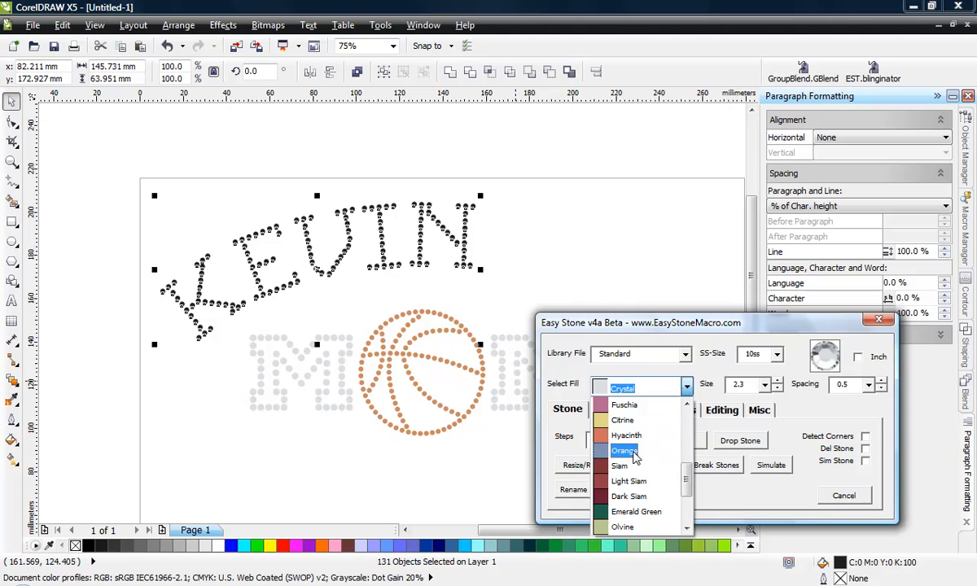
pyautogui.click(636, 452)
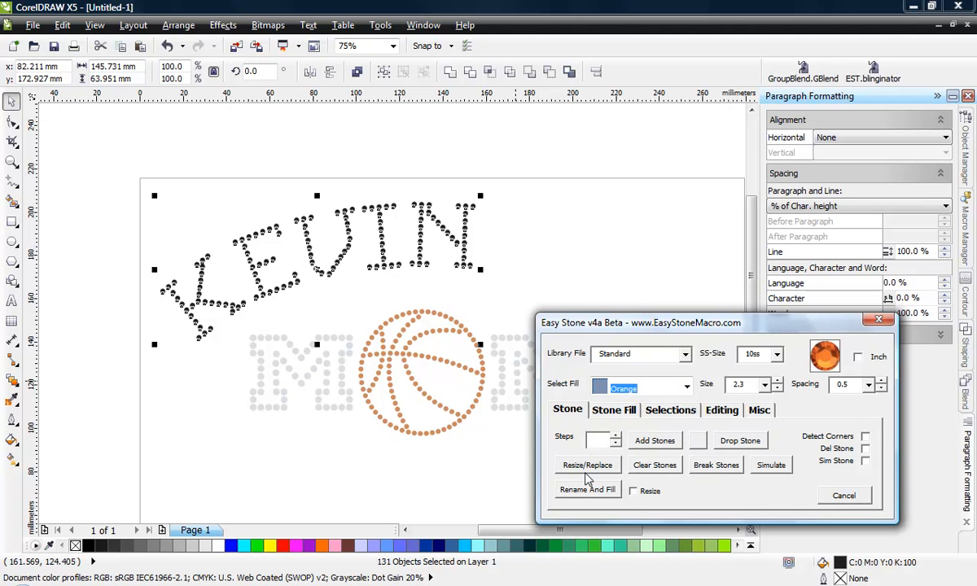
pyautogui.click(598, 495)
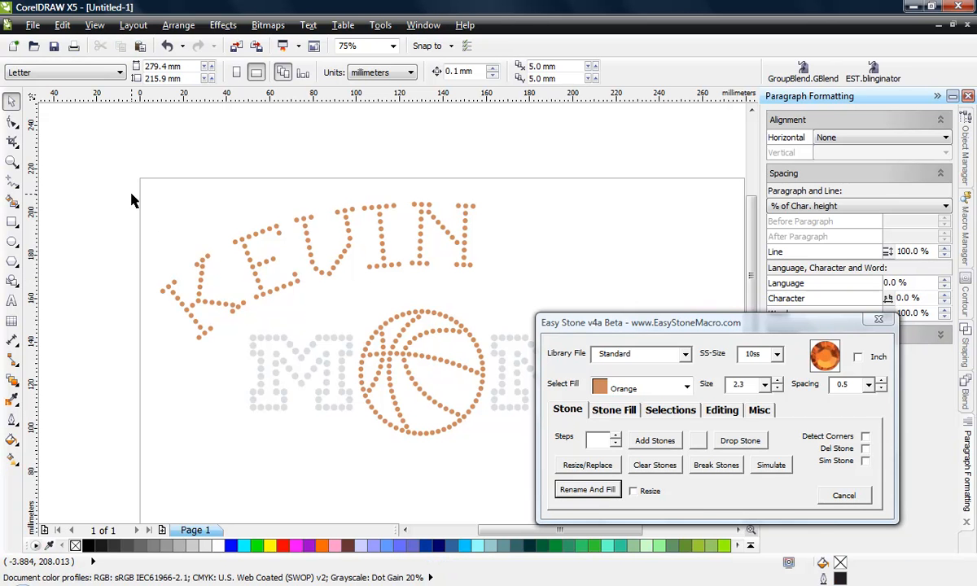
# Mark one orange name stone as reference and create a fill-matched selection from the name and the upper basketball area
pyautogui.click(247, 251)
pyautogui.click(681, 410)
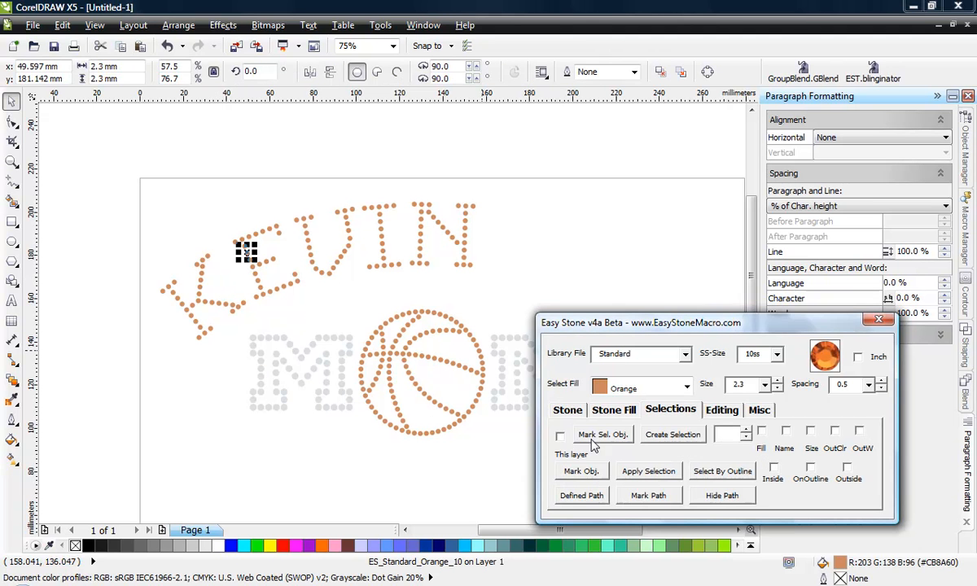
pyautogui.click(196, 309)
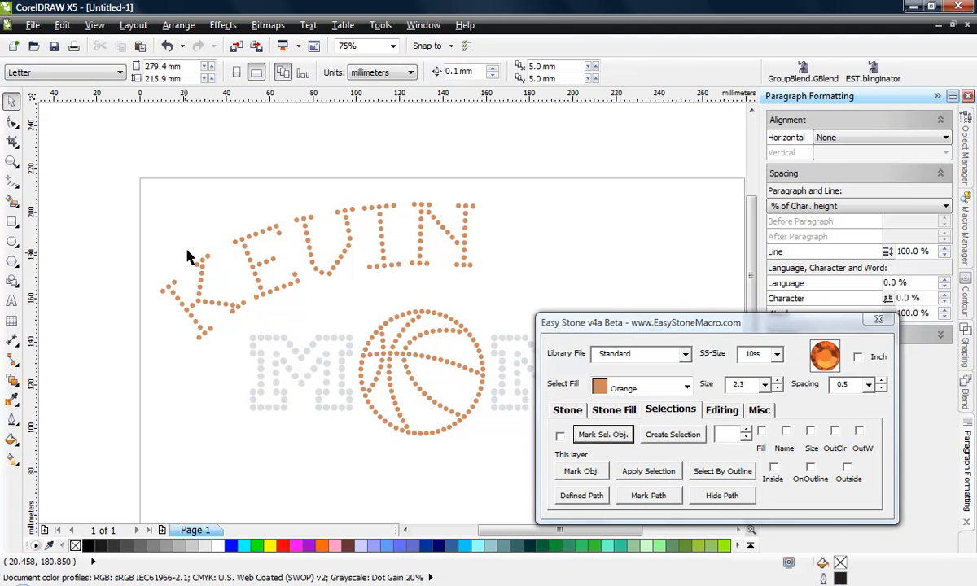
pyautogui.moveTo(112, 154); pyautogui.dragTo(498, 356)
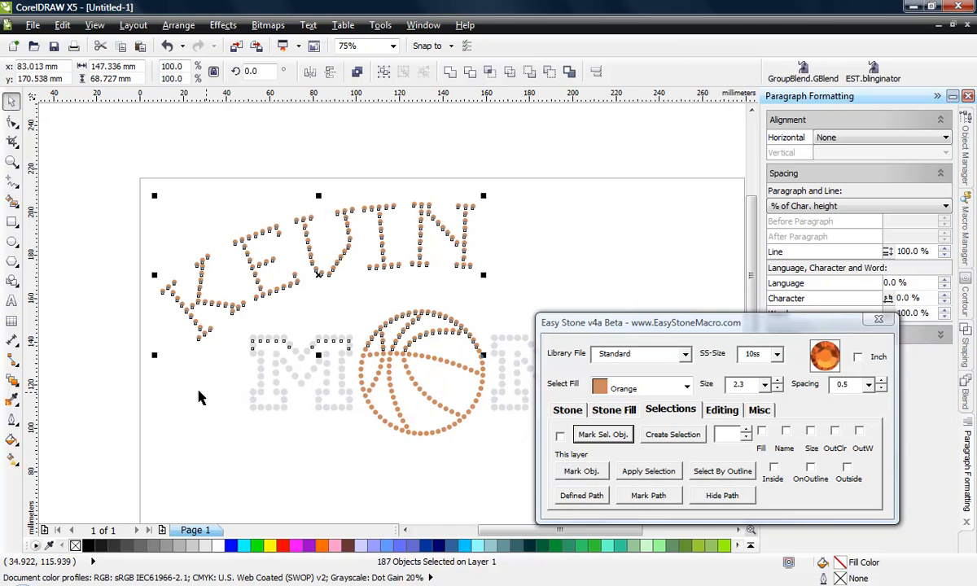
pyautogui.click(762, 432)
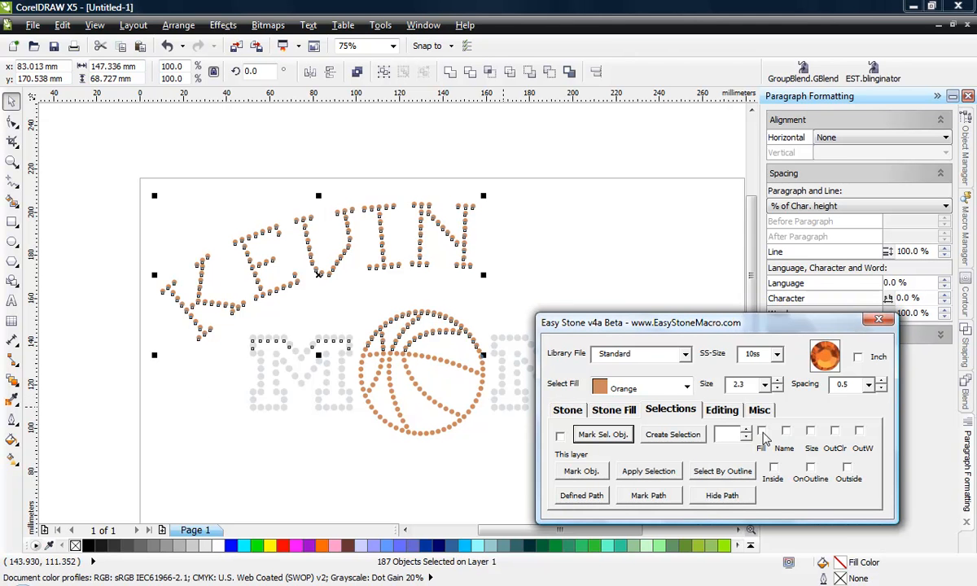
pyautogui.click(673, 434)
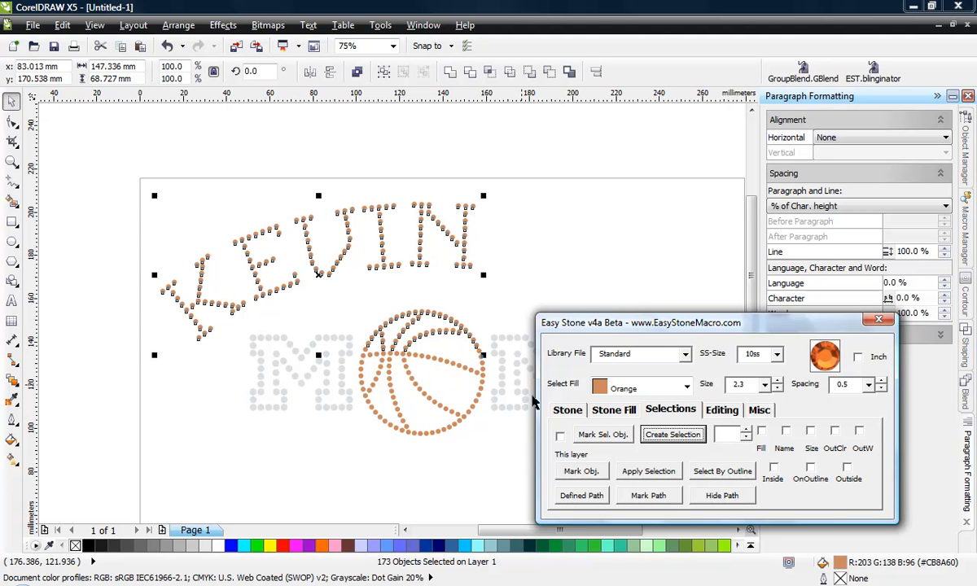
# Apply Rename And Fill with Orange to the selected name and basketball stones, and clear the selection
pyautogui.click(567, 410)
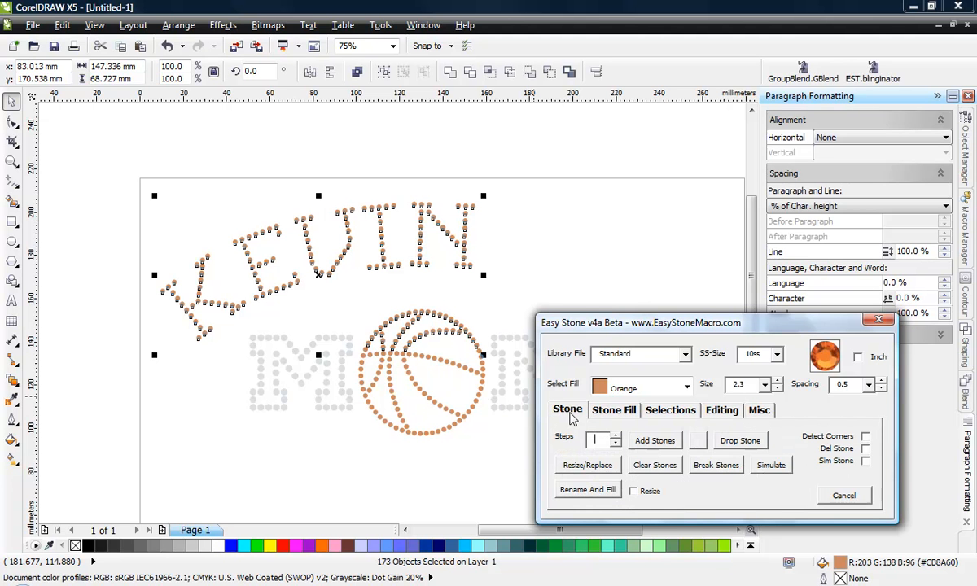
pyautogui.click(604, 490)
pyautogui.click(166, 418)
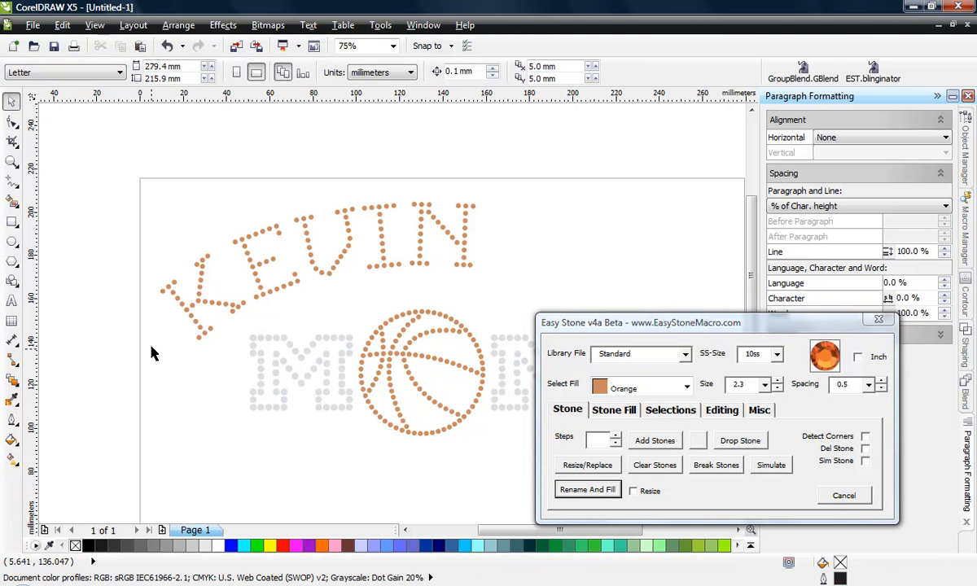
# Inspect the object names and sizes of individual stones in the name, basketball and MOM lettering, with the Object Manager open
pyautogui.click(381, 230)
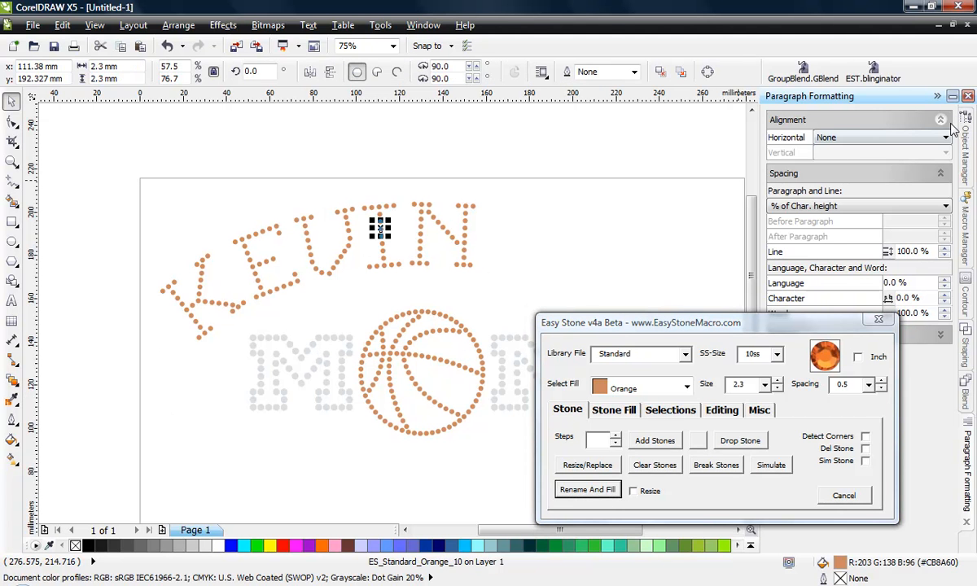
pyautogui.click(966, 151)
pyautogui.click(638, 235)
pyautogui.scroll(-2, 297, 244)
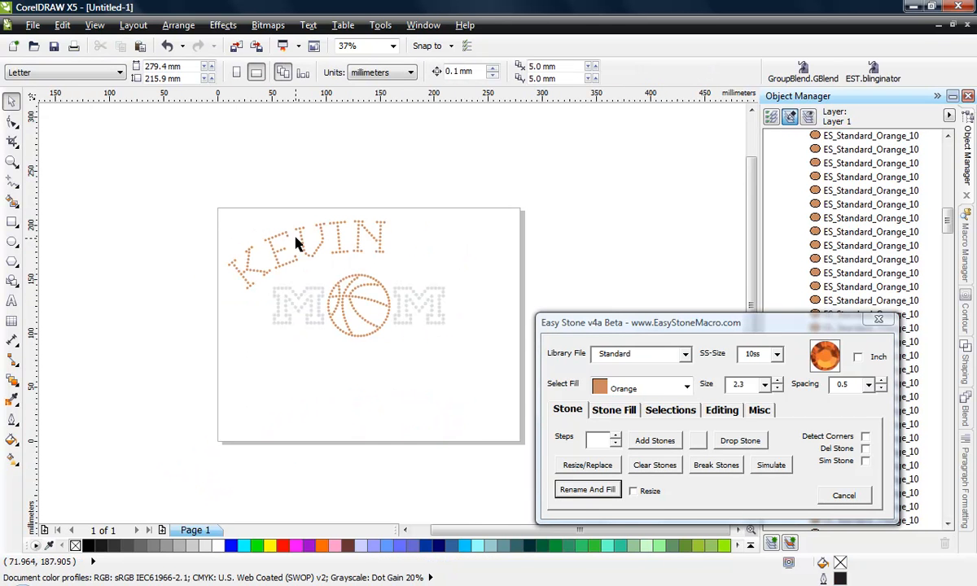
pyautogui.scroll(2, 417, 257)
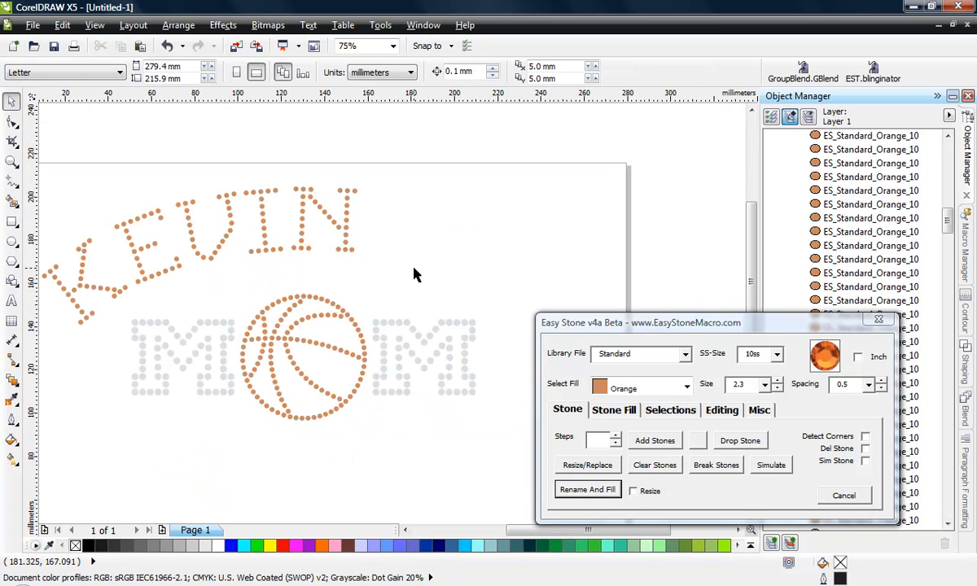
pyautogui.click(351, 249)
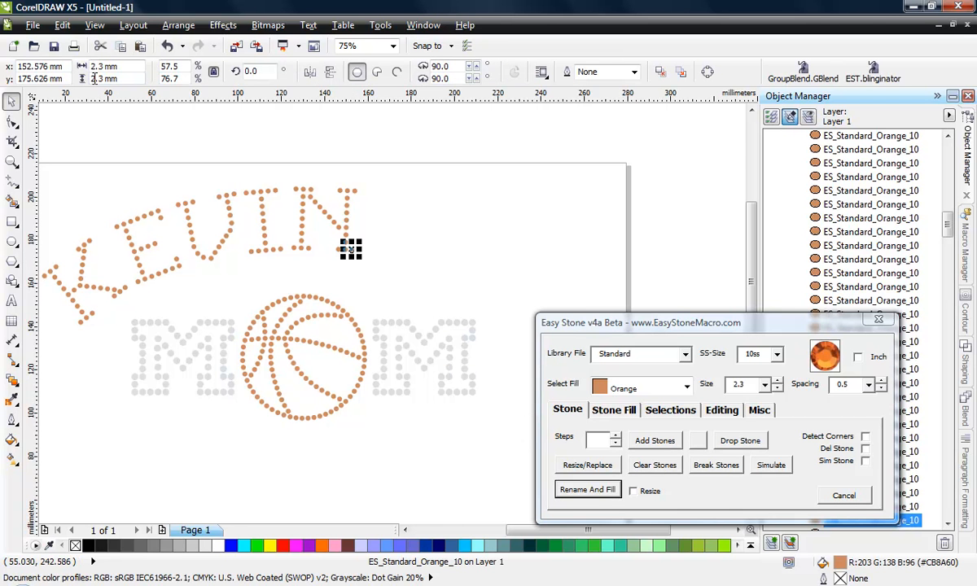
pyautogui.click(259, 304)
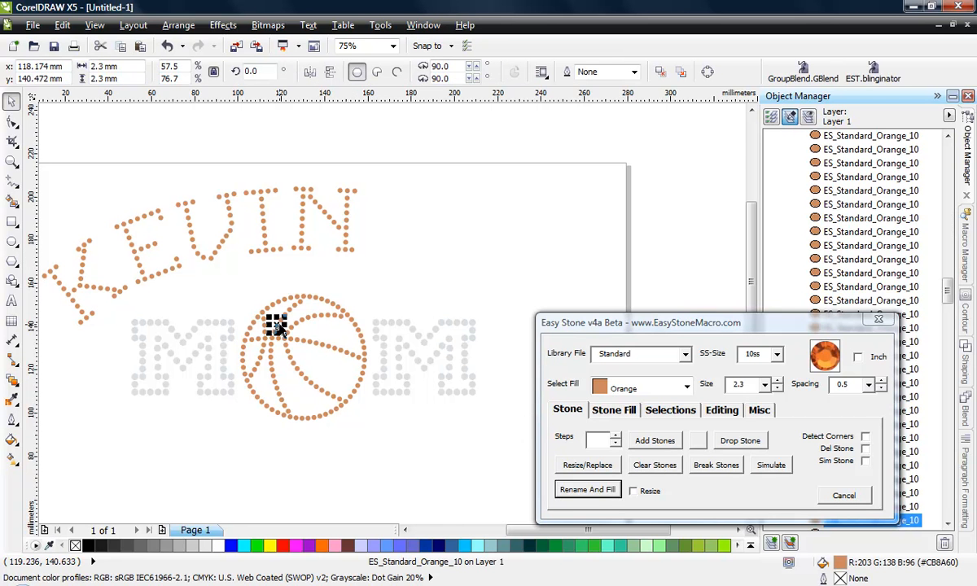
pyautogui.click(170, 353)
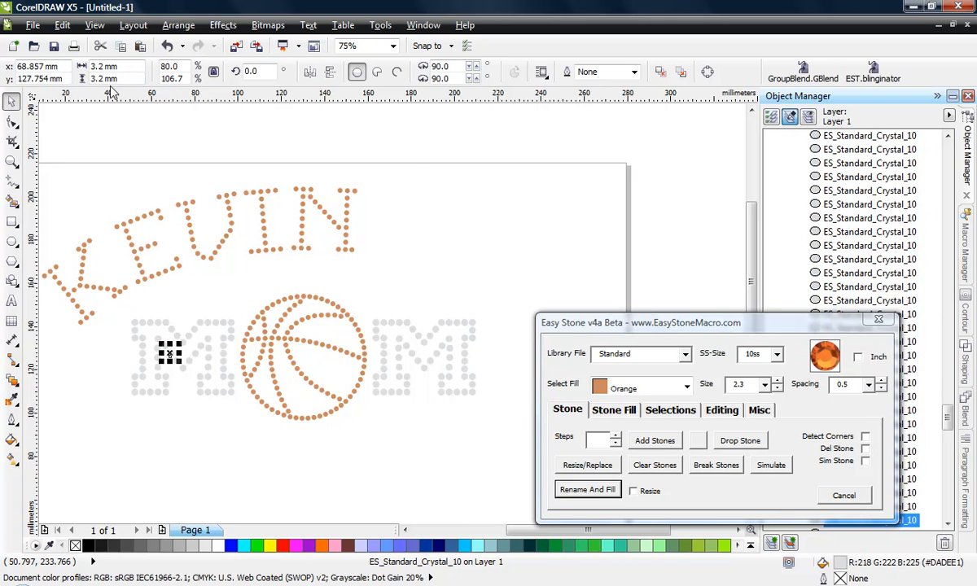
pyautogui.click(411, 163)
pyautogui.scroll(-1, 413, 179)
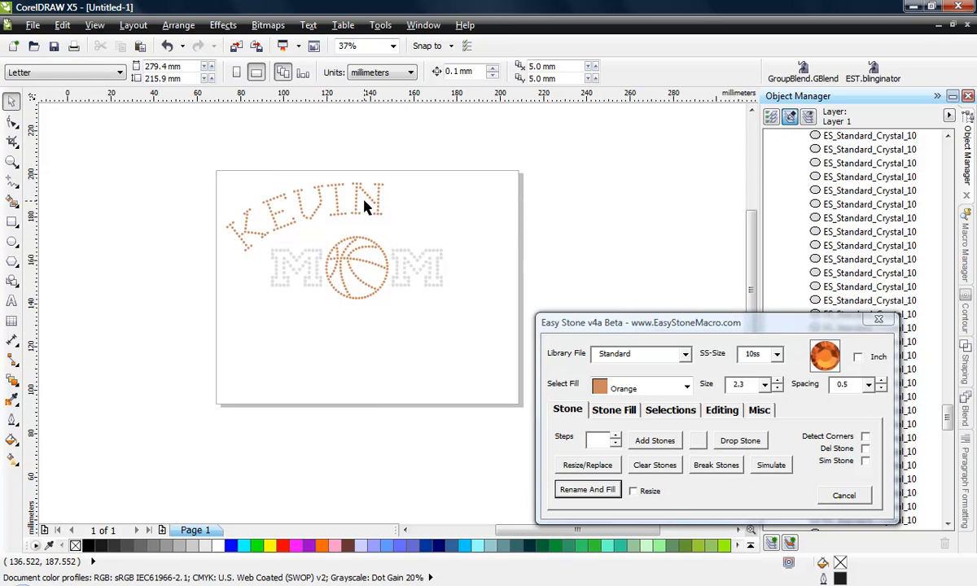
pyautogui.scroll(1, 358, 195)
pyautogui.scroll(-1, 204, 273)
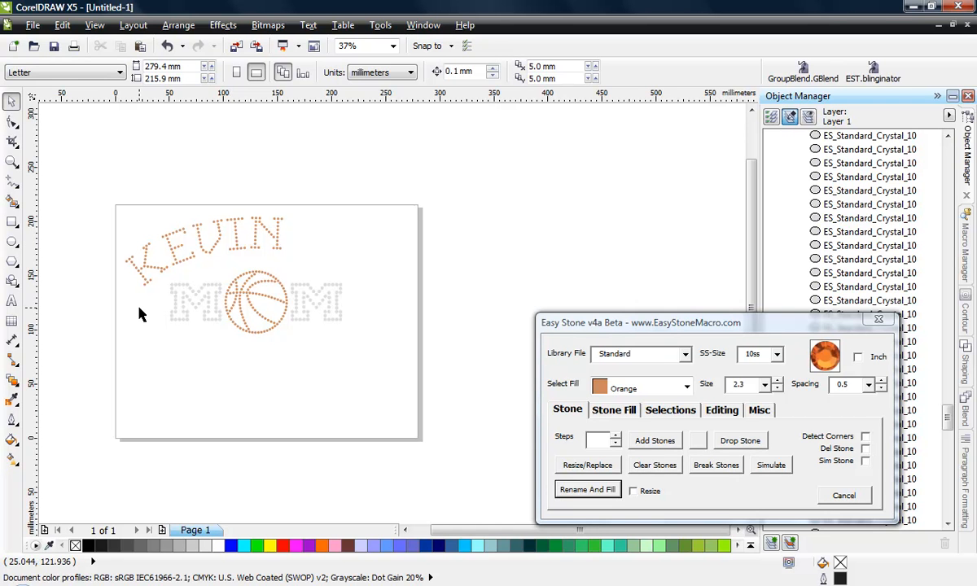
pyautogui.moveTo(605, 326); pyautogui.dragTo(617, 302)
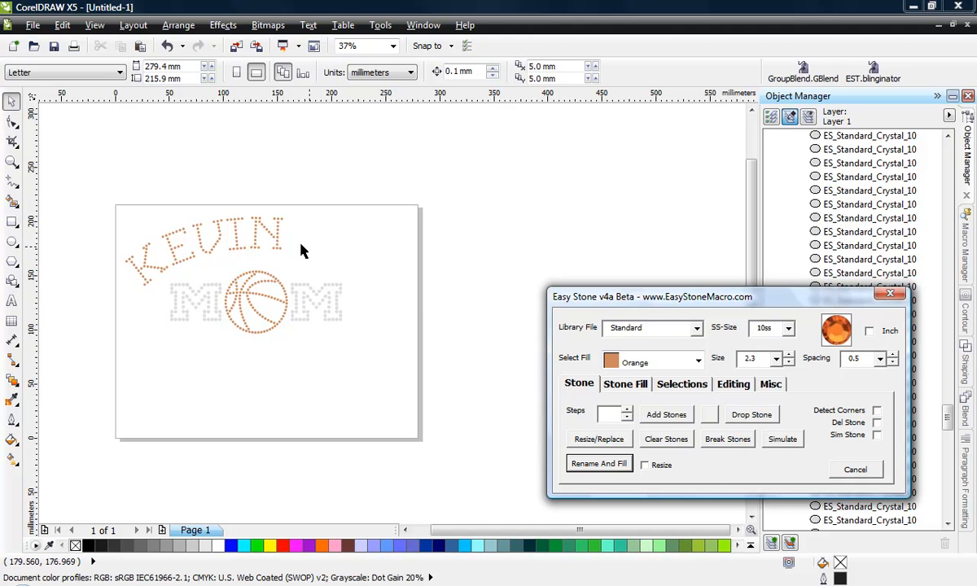